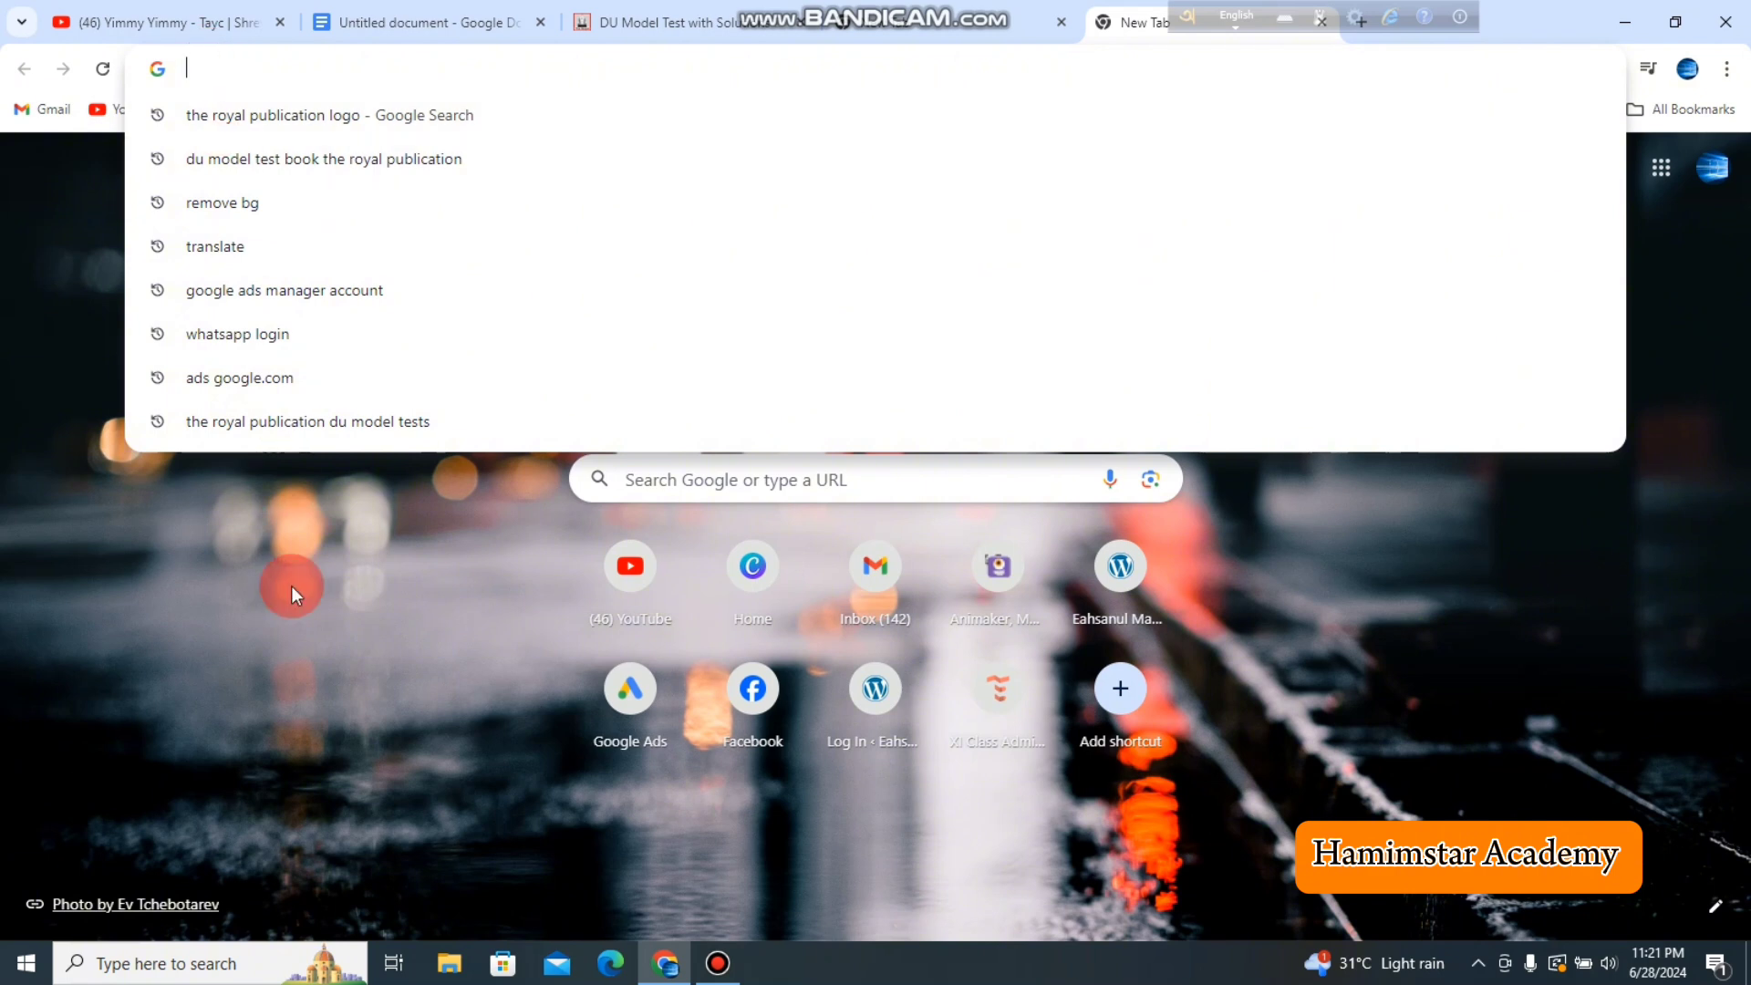
click(298, 617)
click(766, 485)
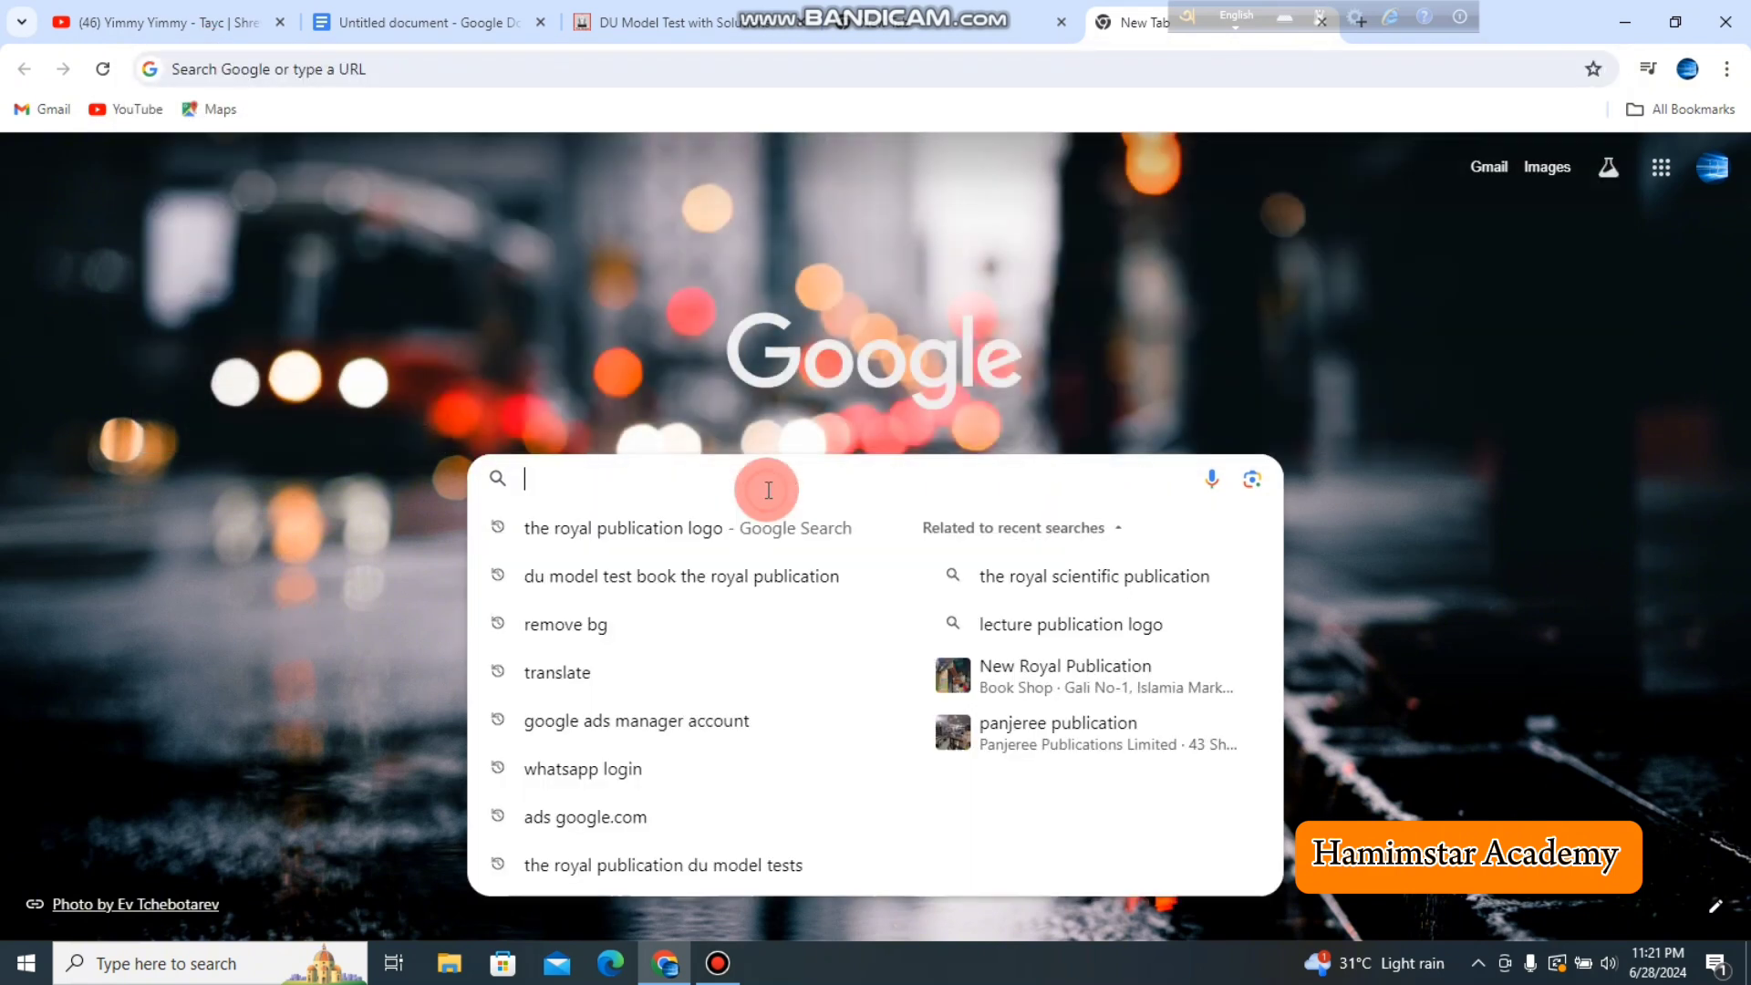
text(ww)
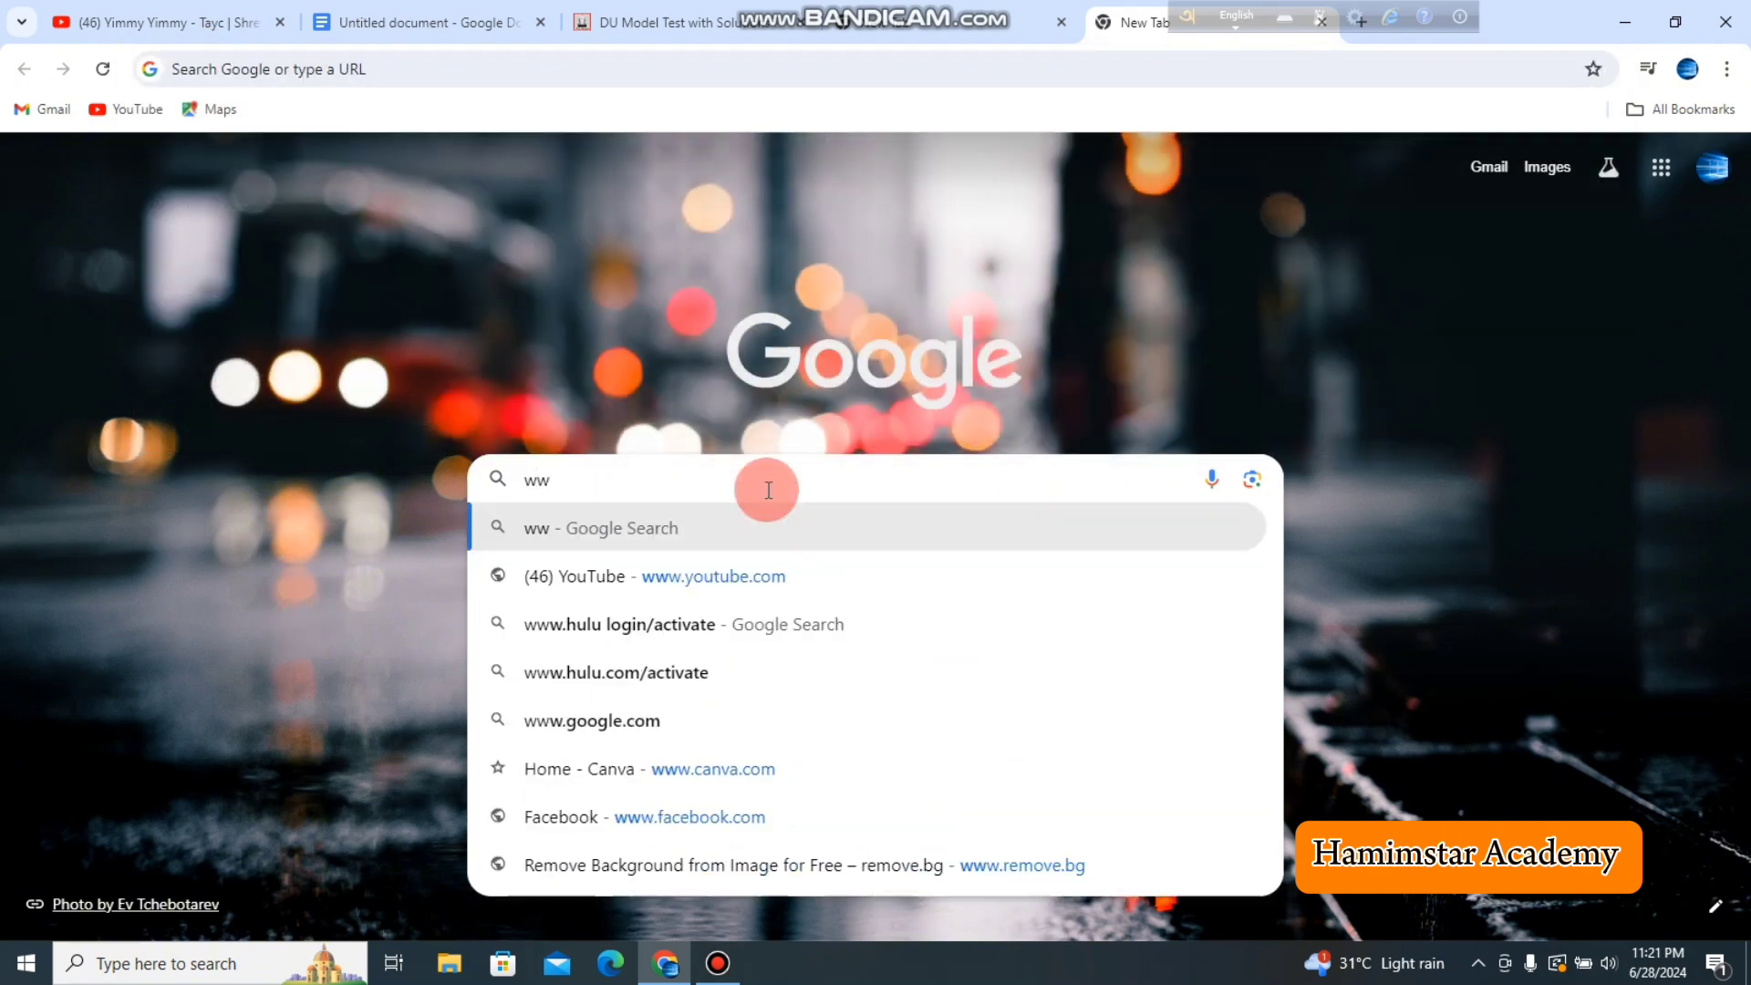
text(w.canva)
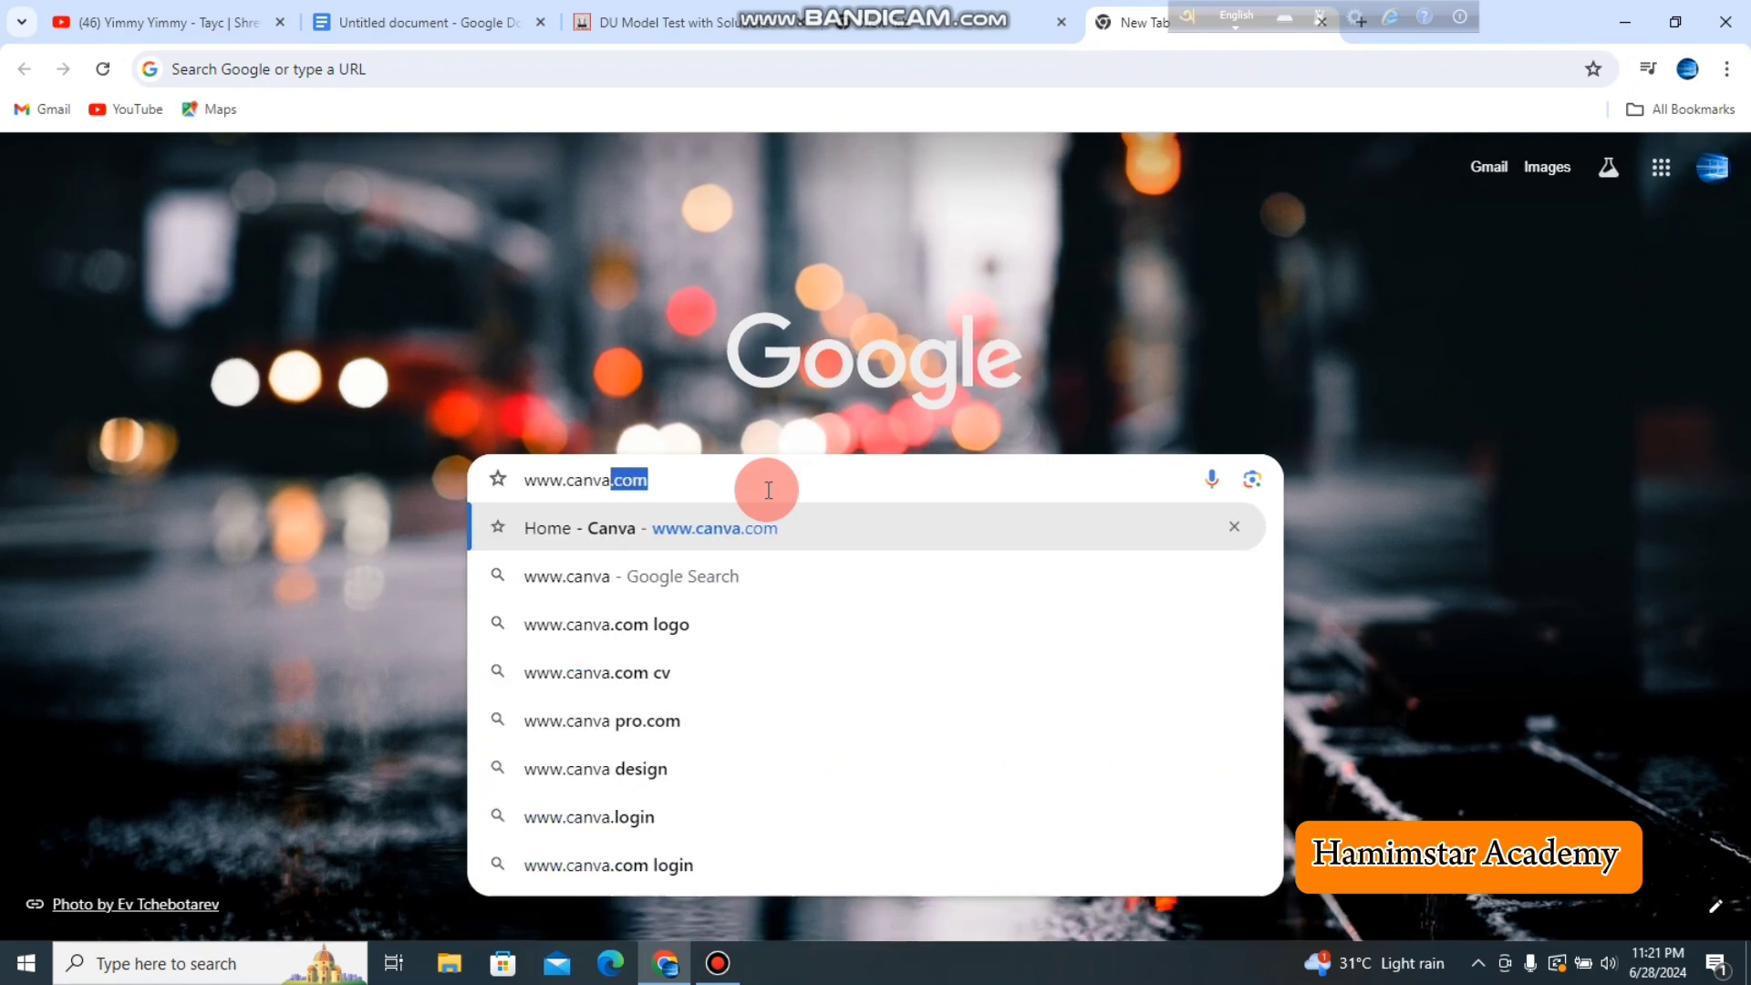
text(.com)
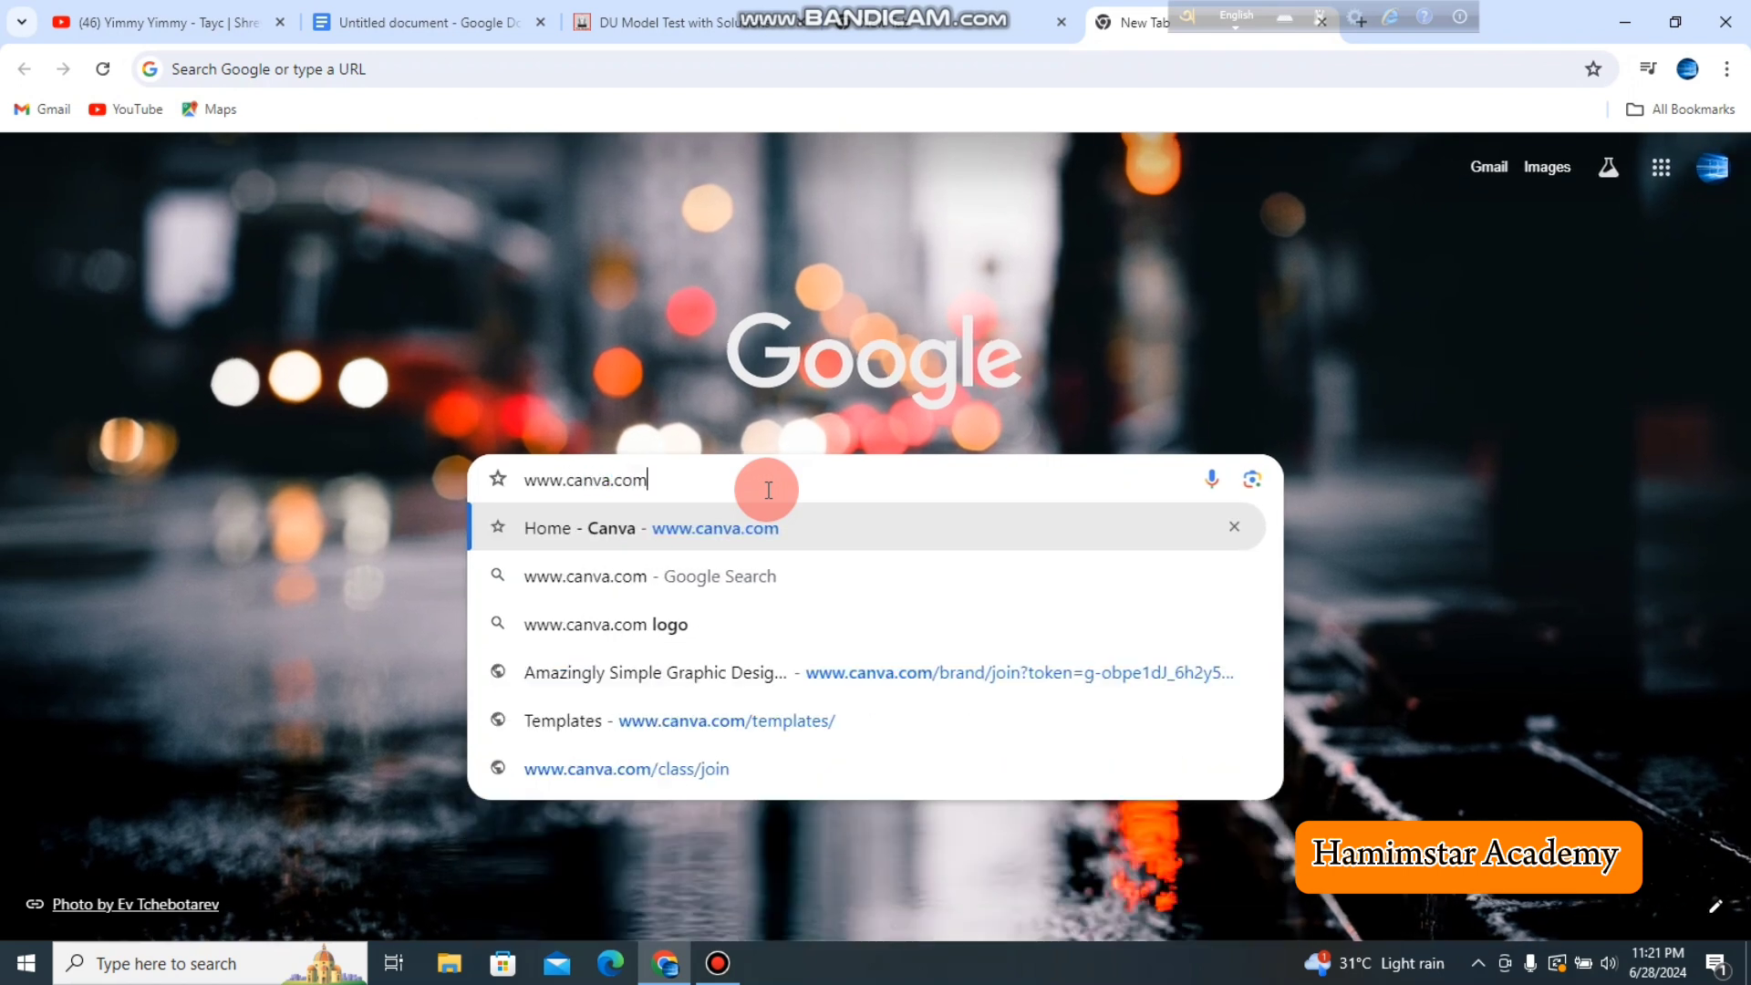
key(Return)
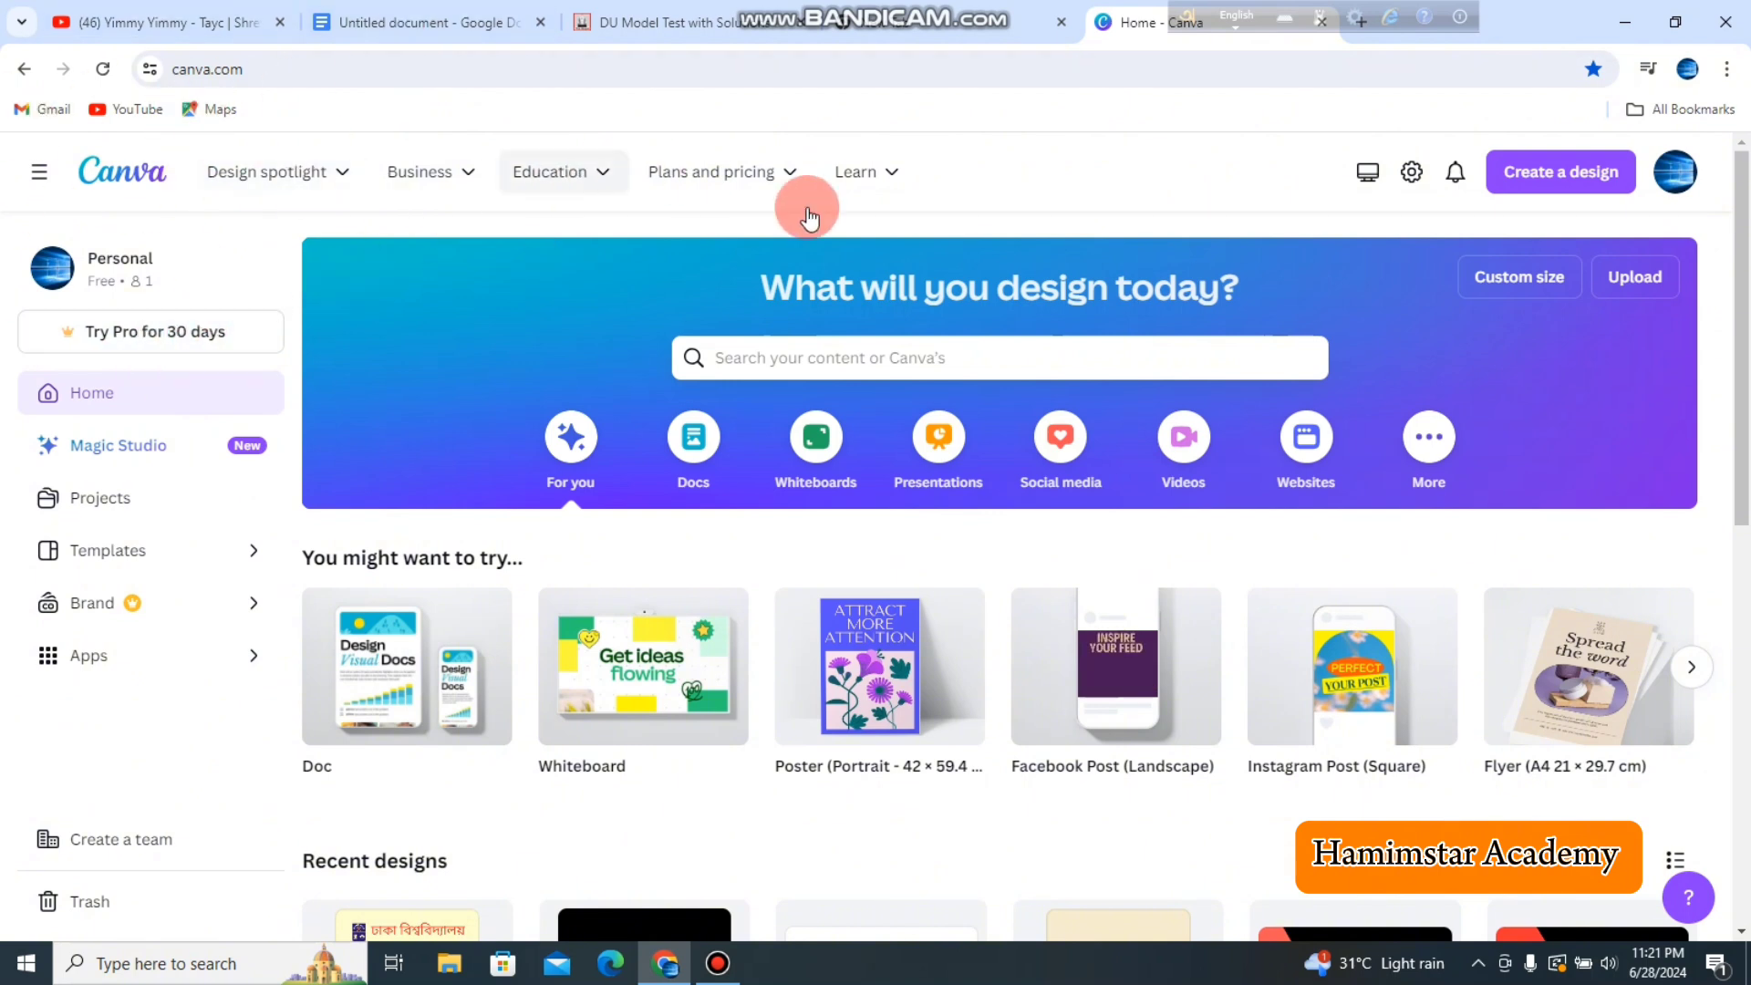
Step: Create a blank Poster (Portrait - 42 × 59.4 cm) design and hide the template suggestions
mouse_move(205, 180)
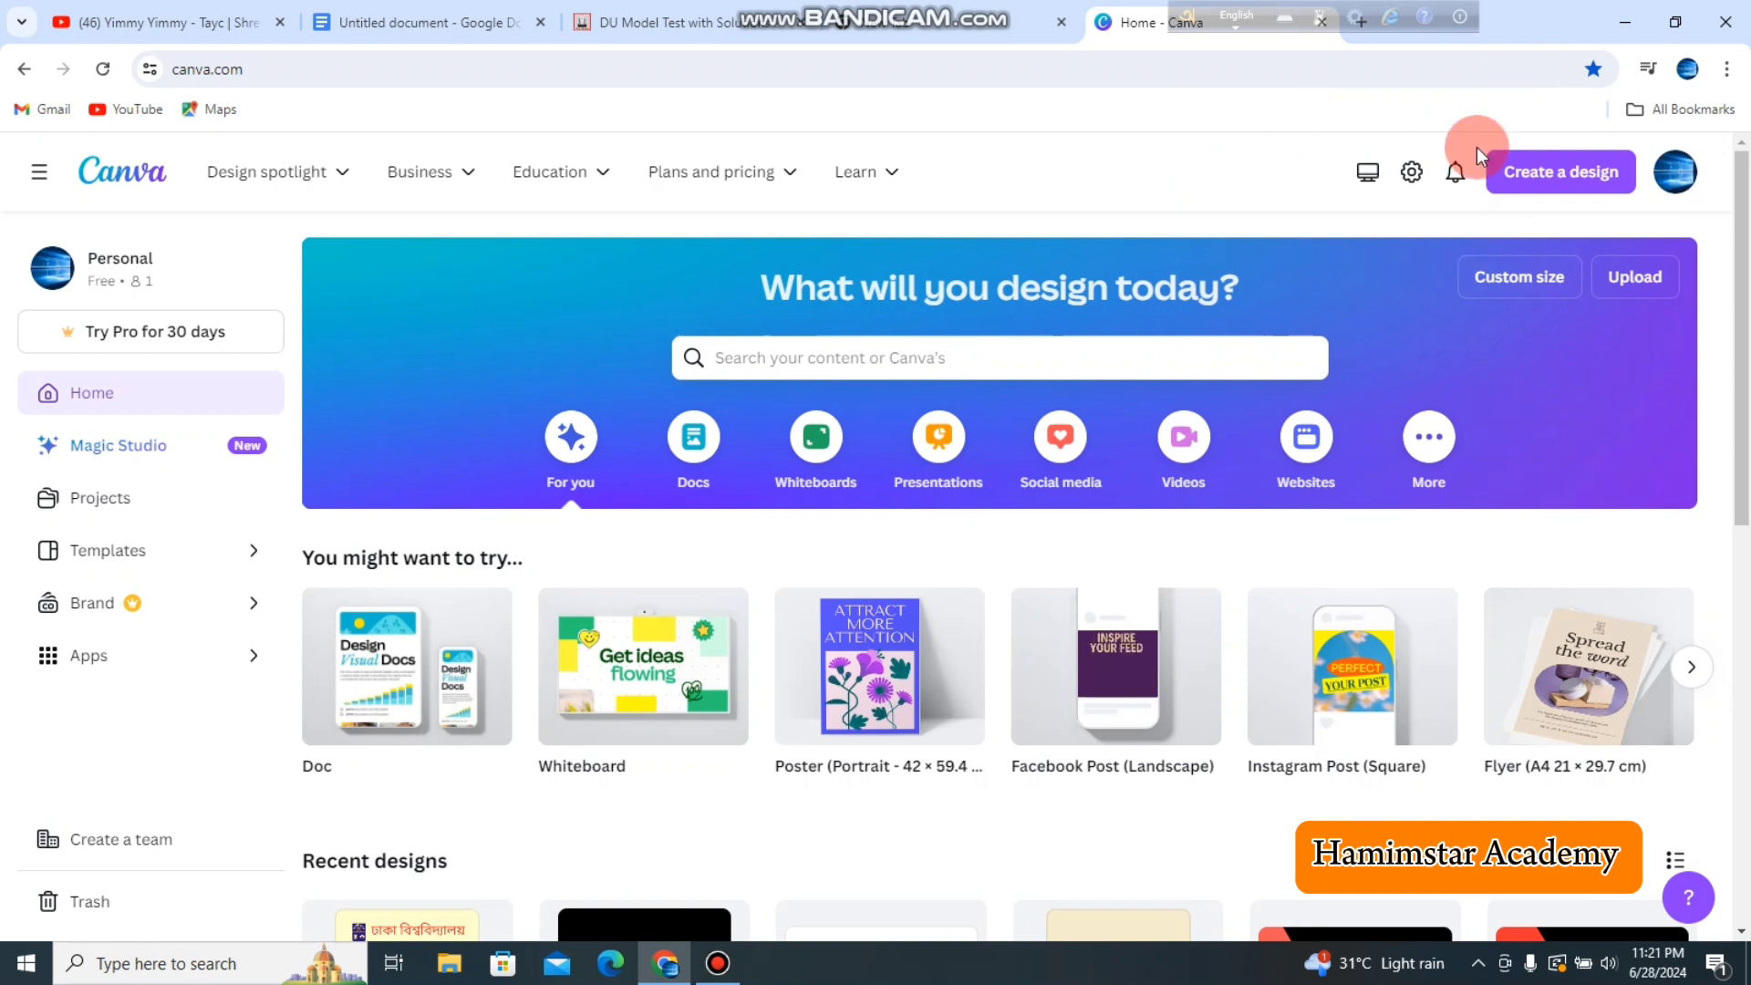
click(1553, 183)
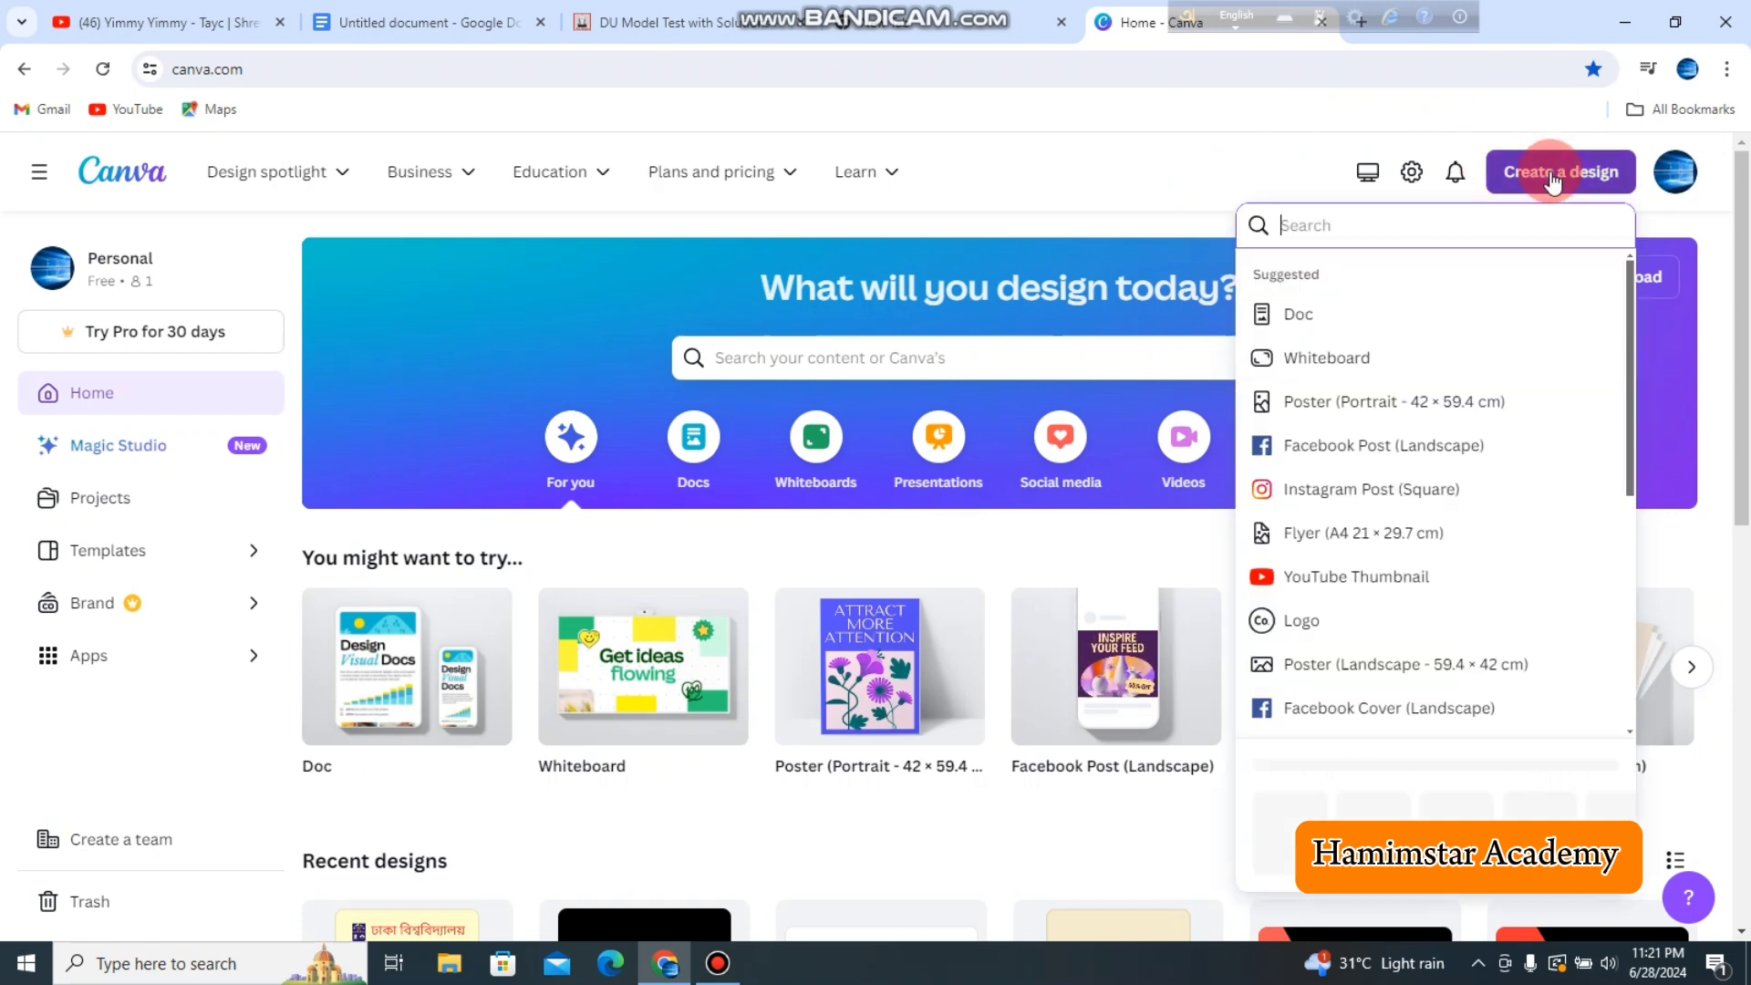
scroll(1397, 310, down, 1)
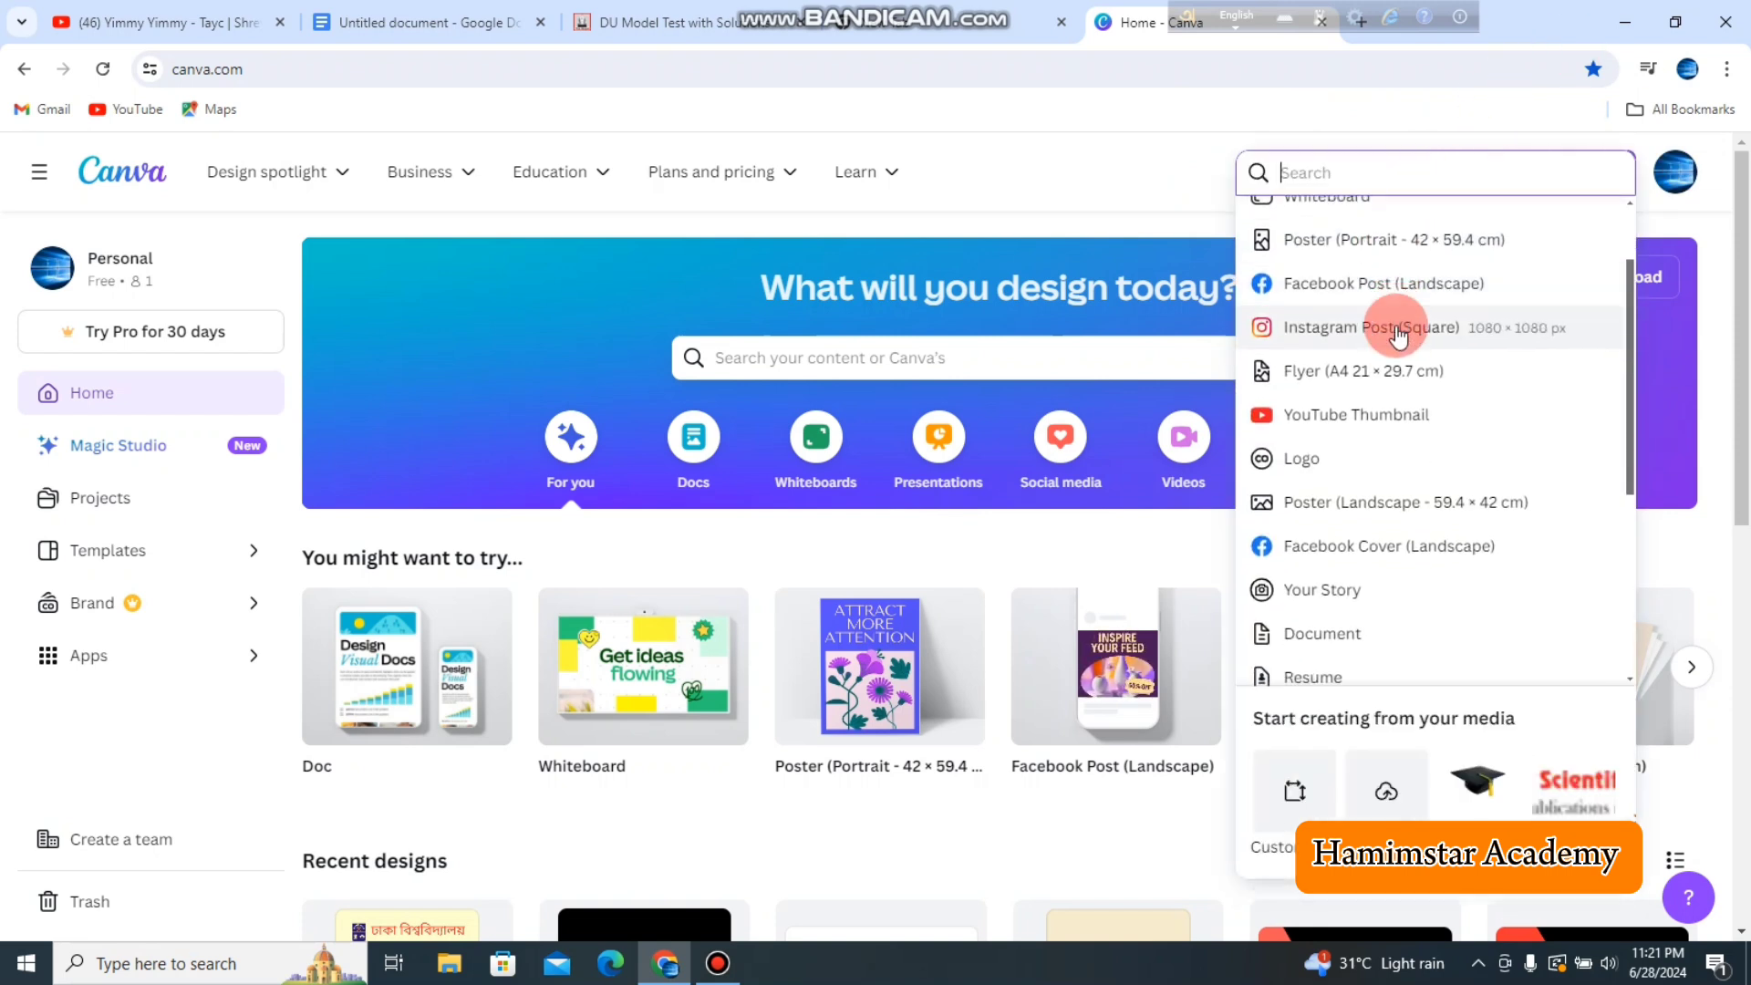
scroll(1405, 492, down, 2)
scroll(1402, 604, up, 3)
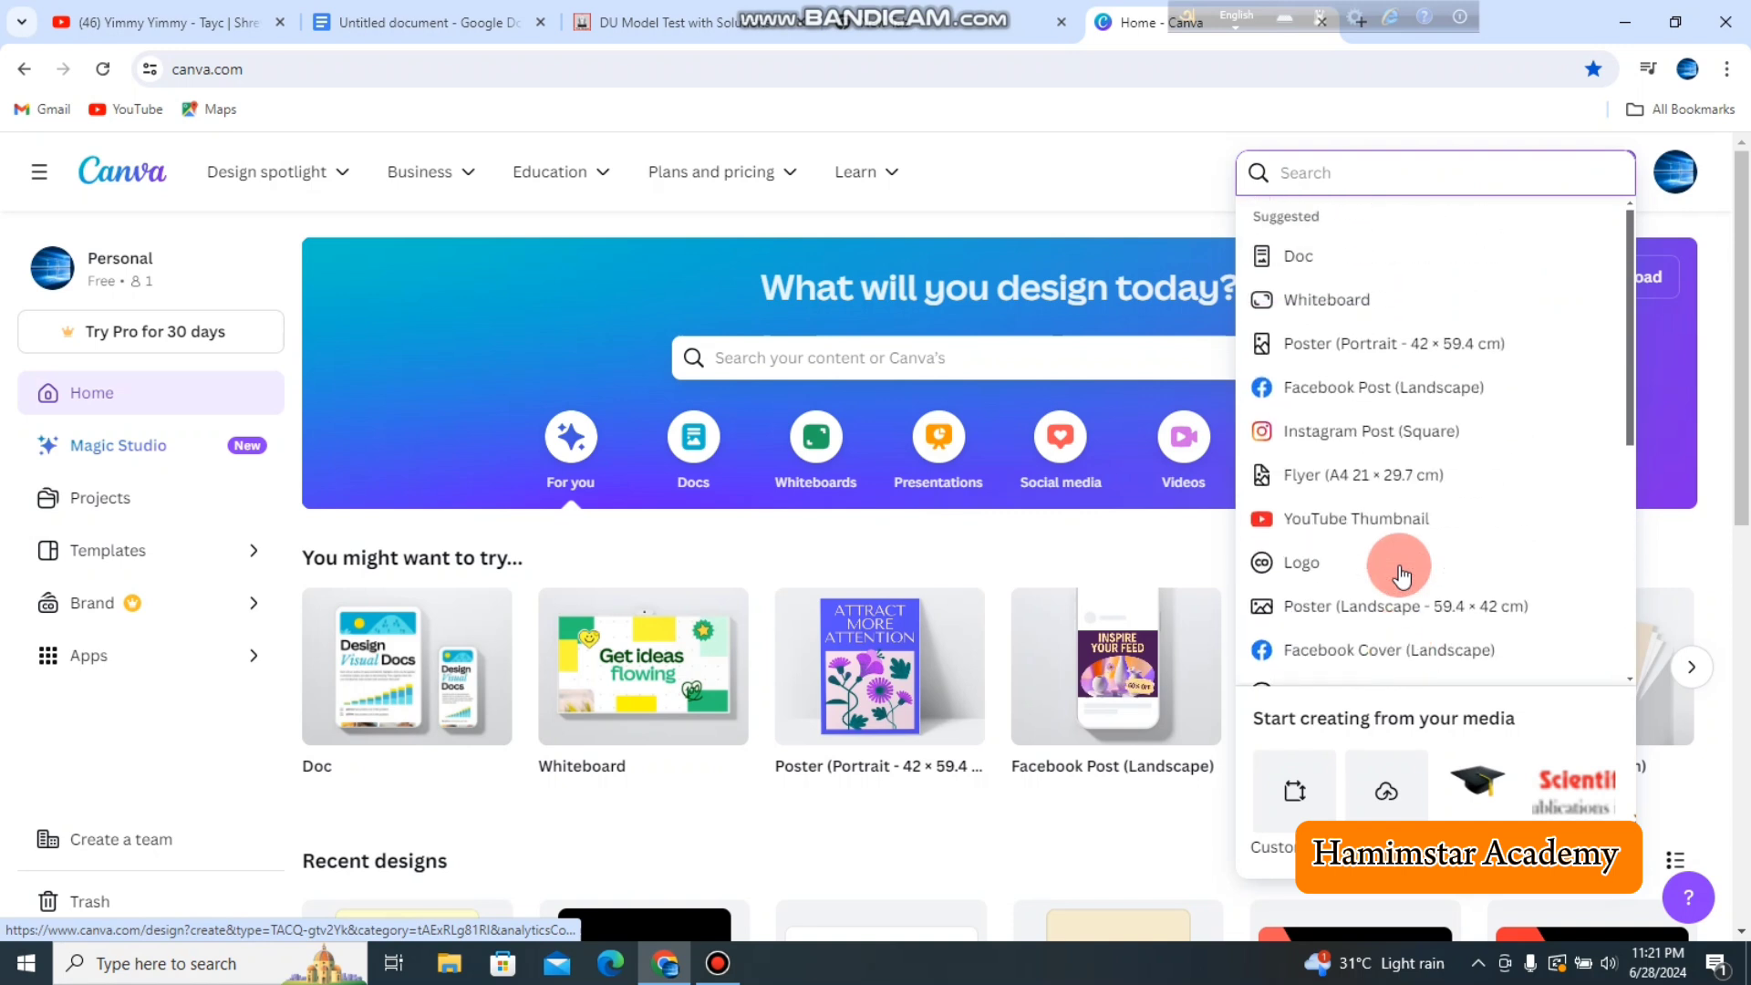
drag(1633, 321, 1615, 285)
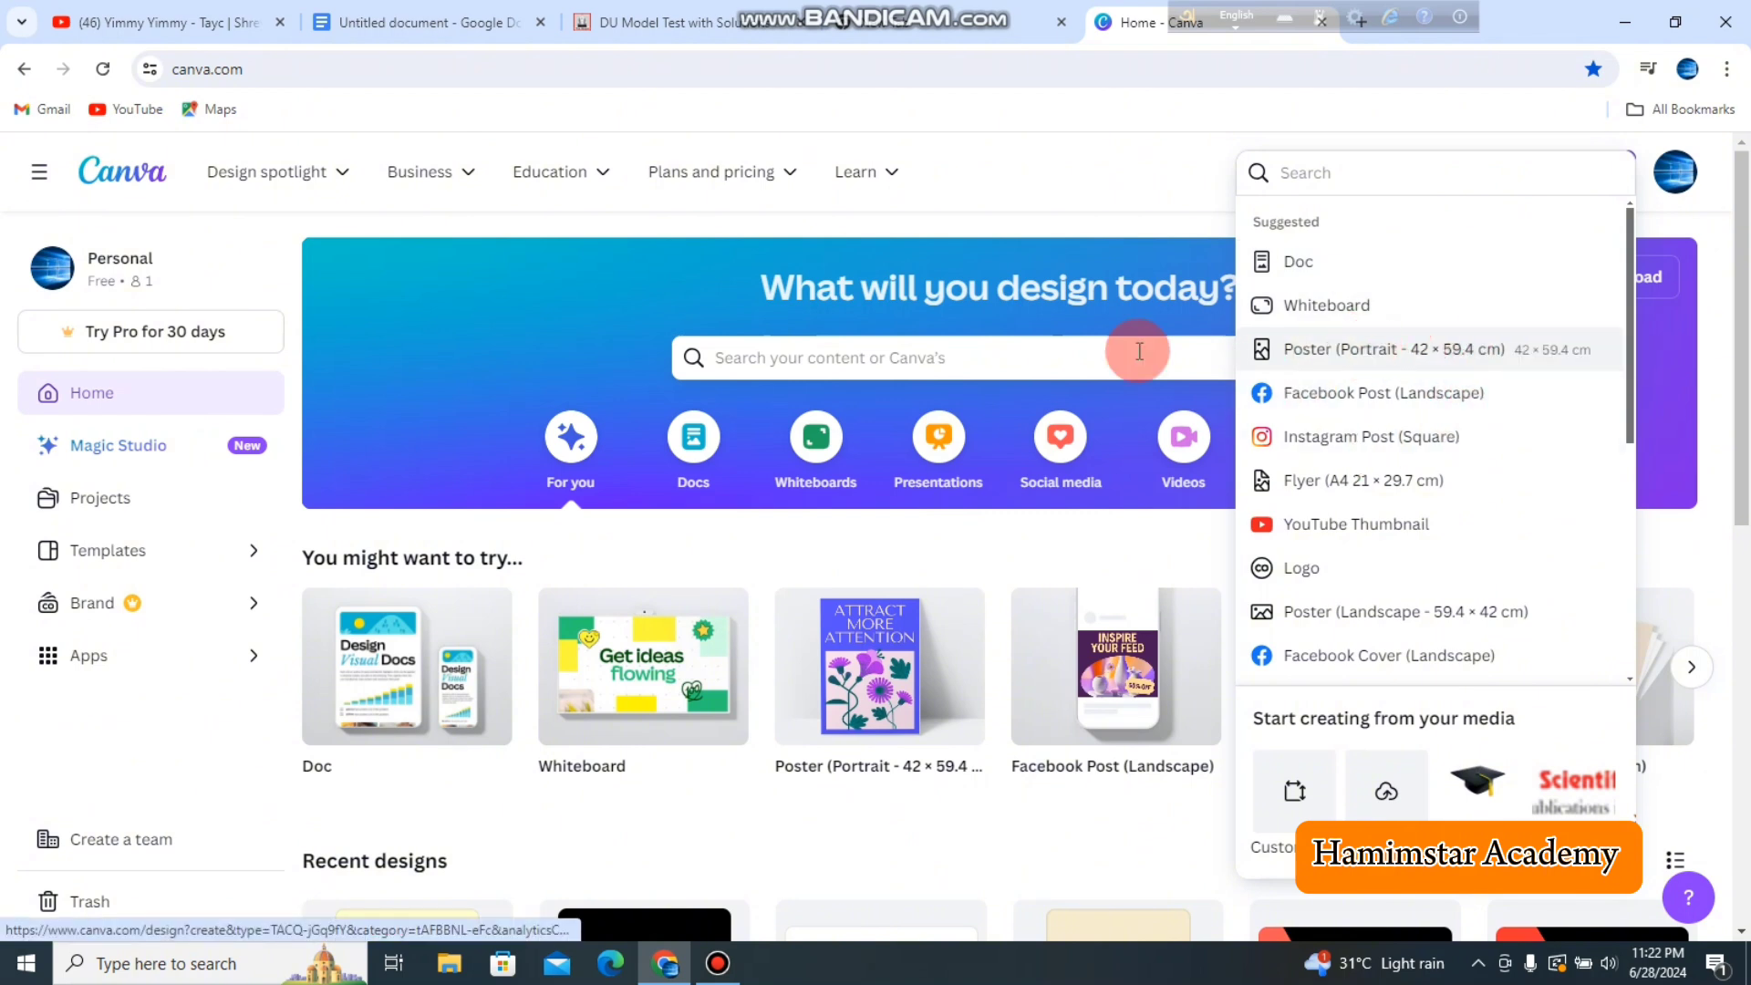
click(1312, 354)
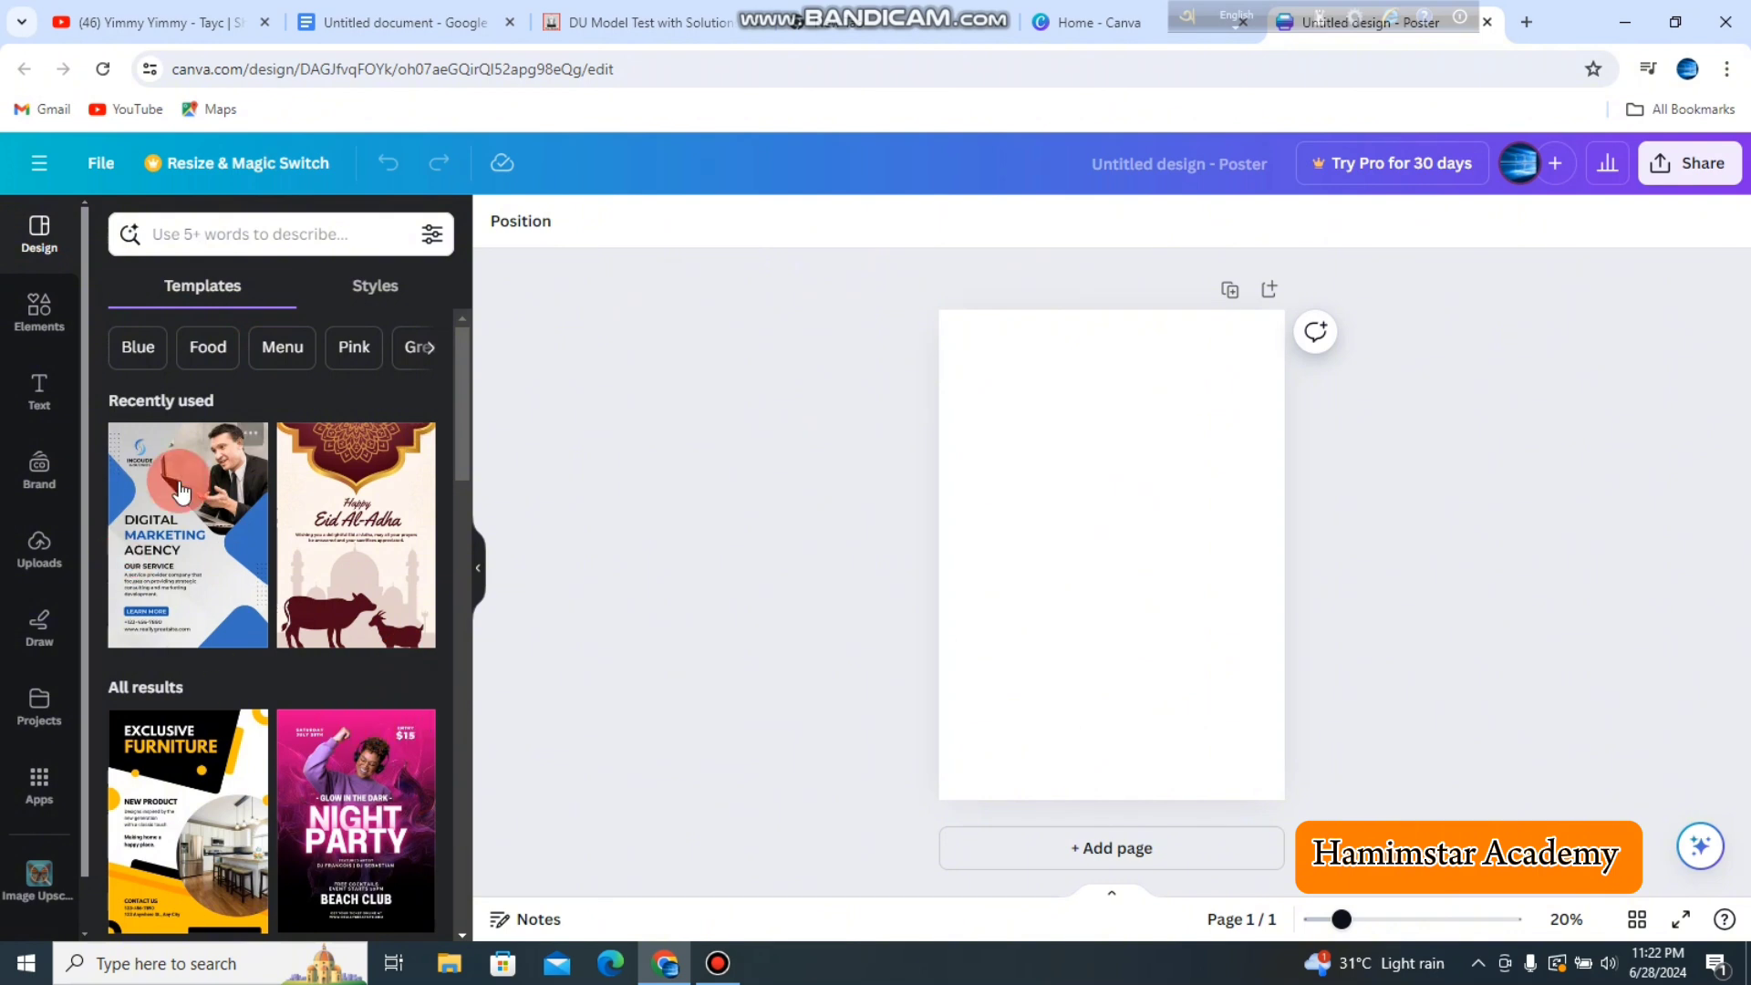
click(478, 588)
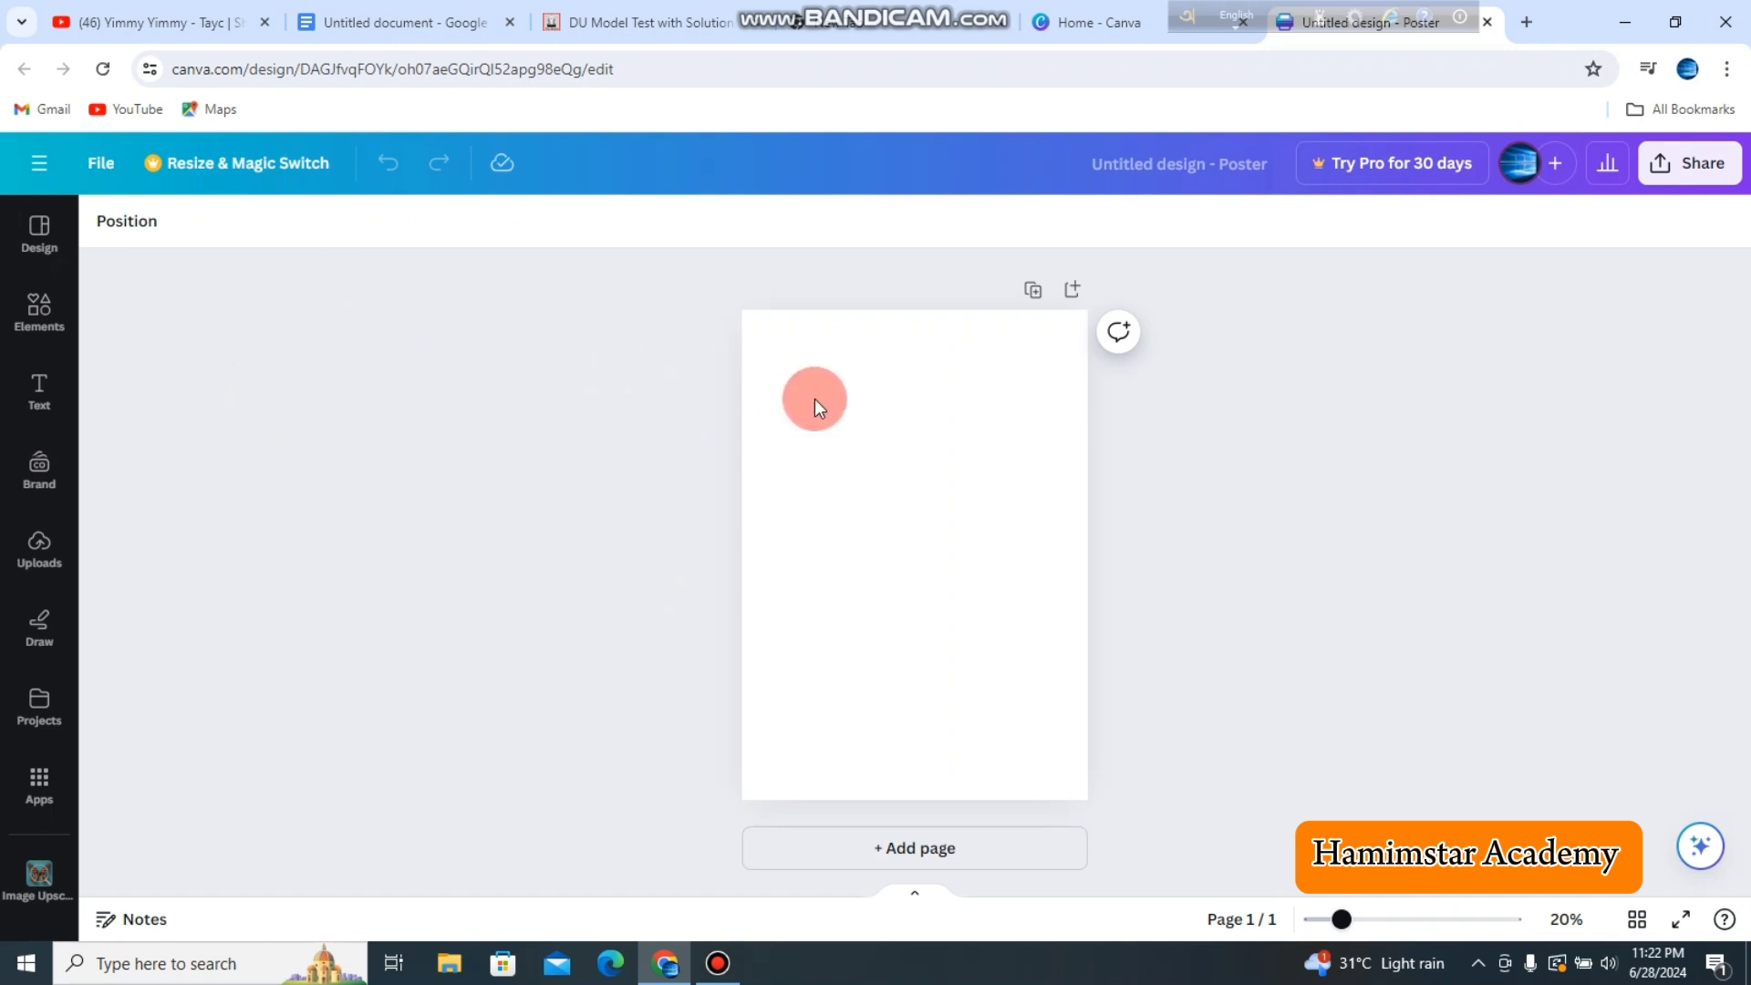
drag(726, 304, 1210, 818)
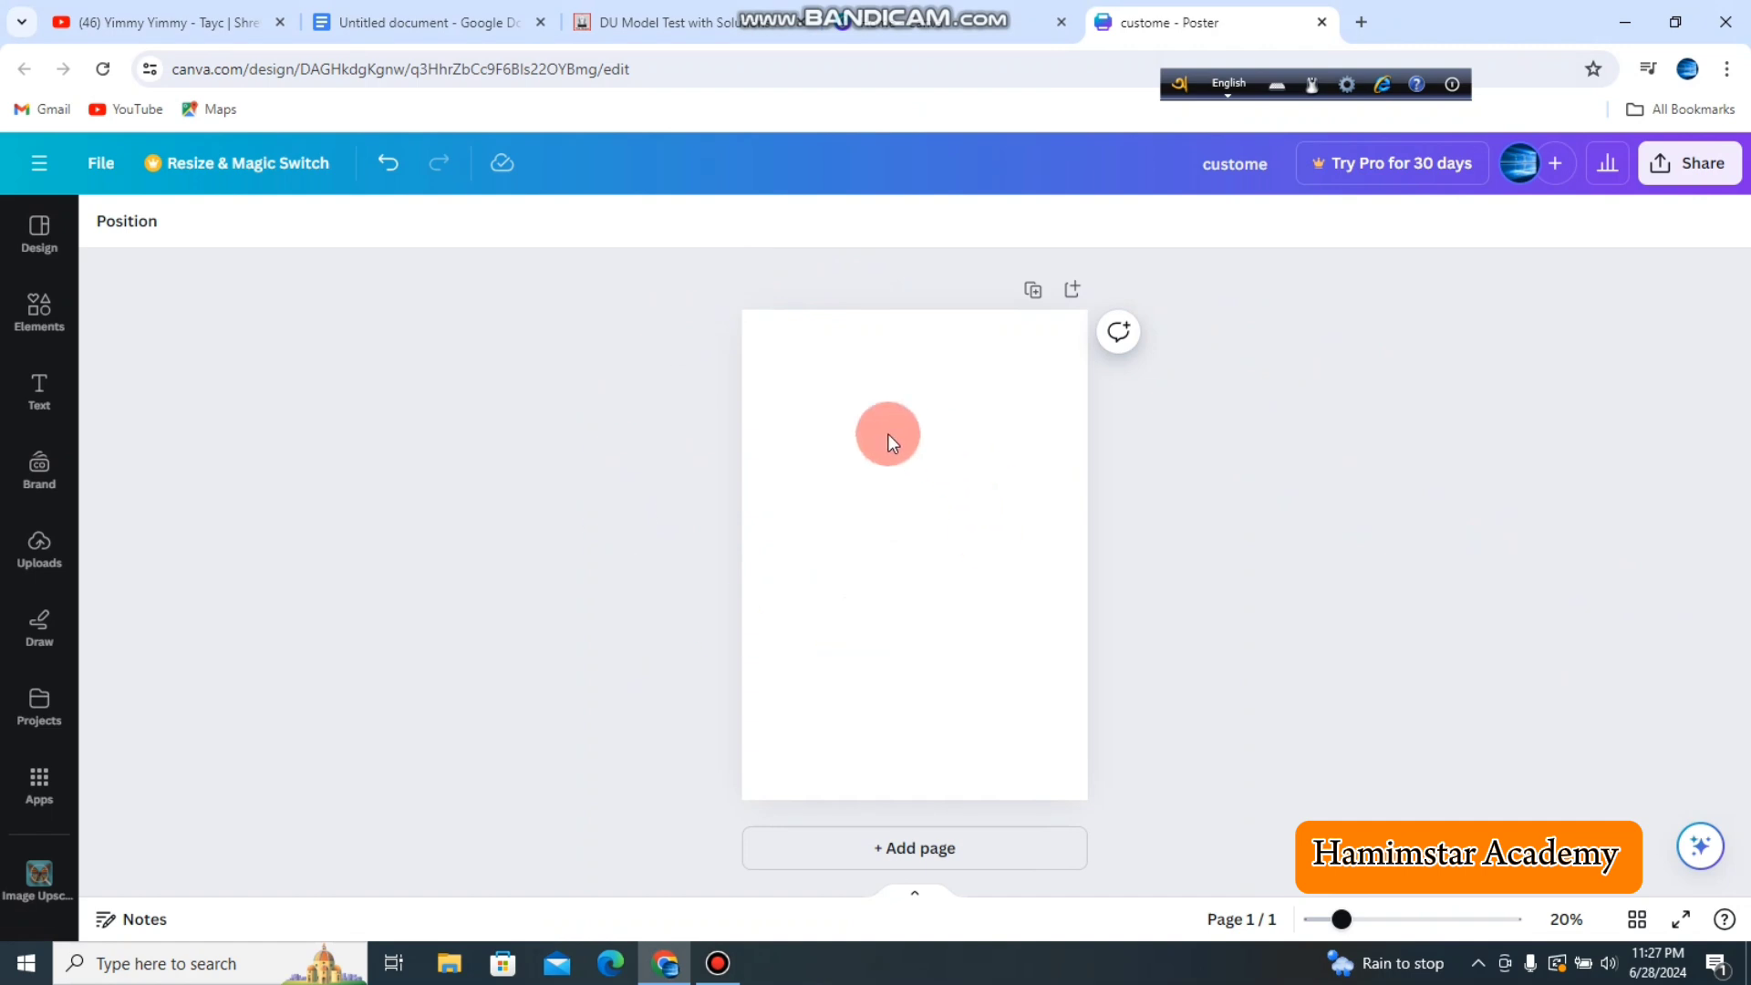
drag(496, 653, 1022, 369)
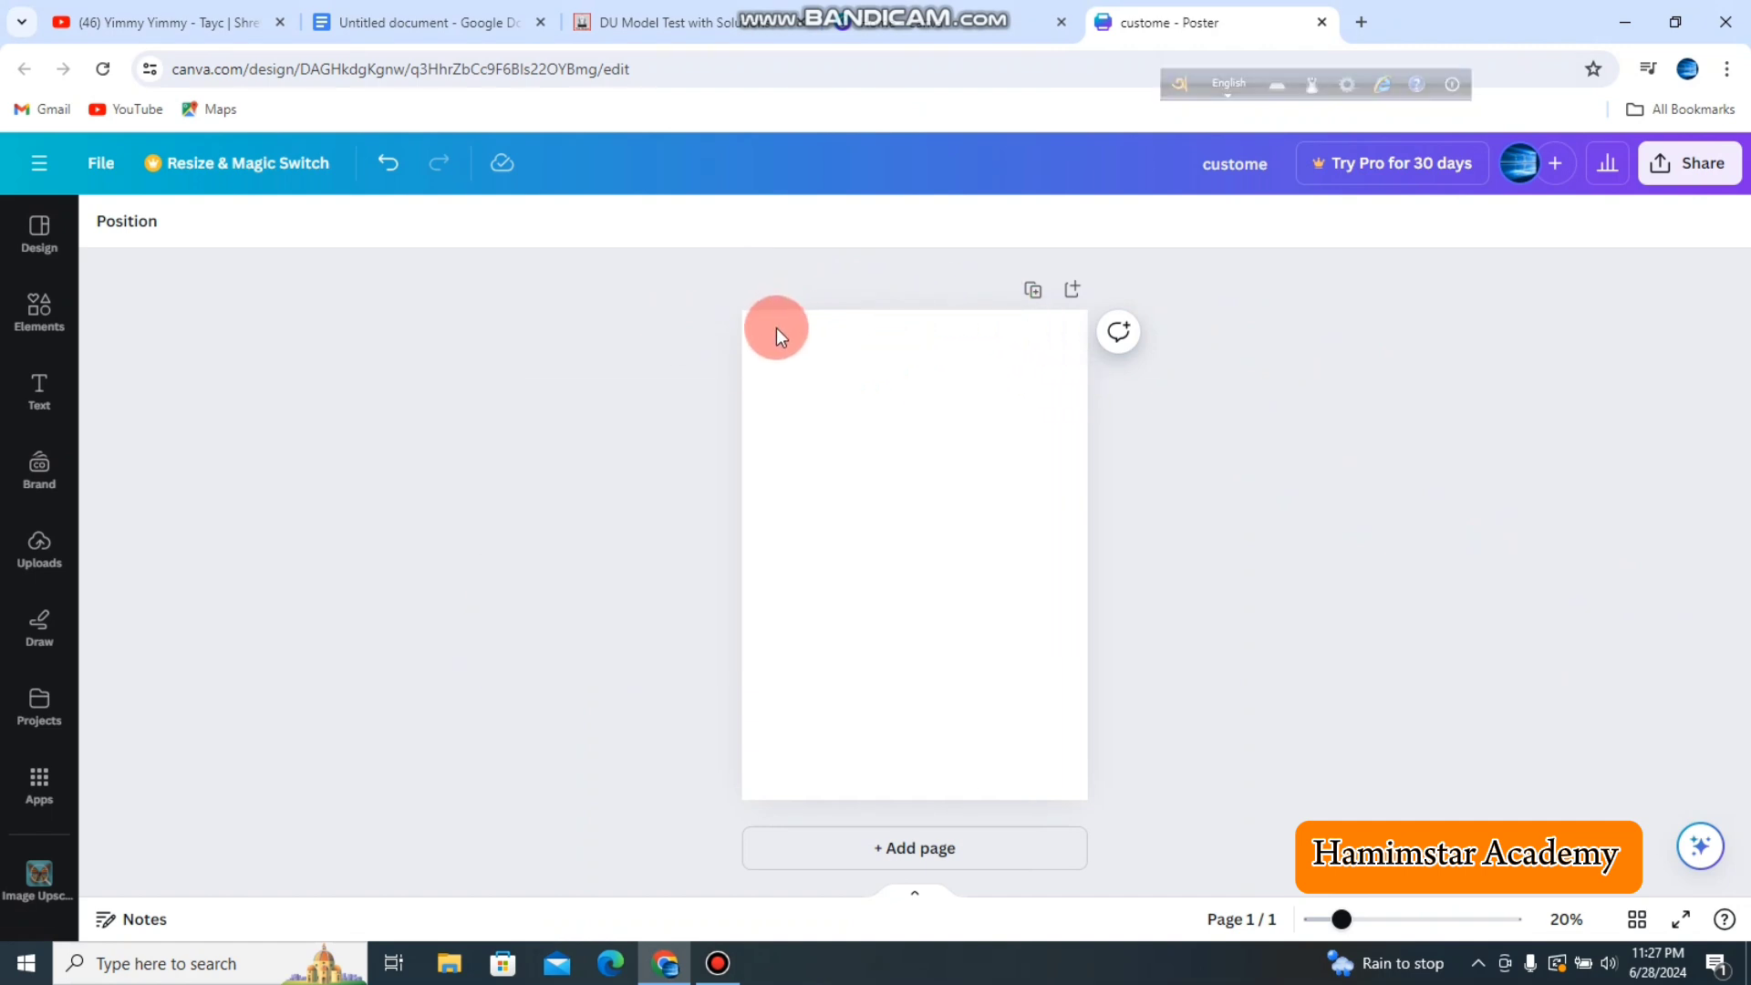
Step: Try the solid colour #FDFDFD as the page background and undo that colour change
click(862, 506)
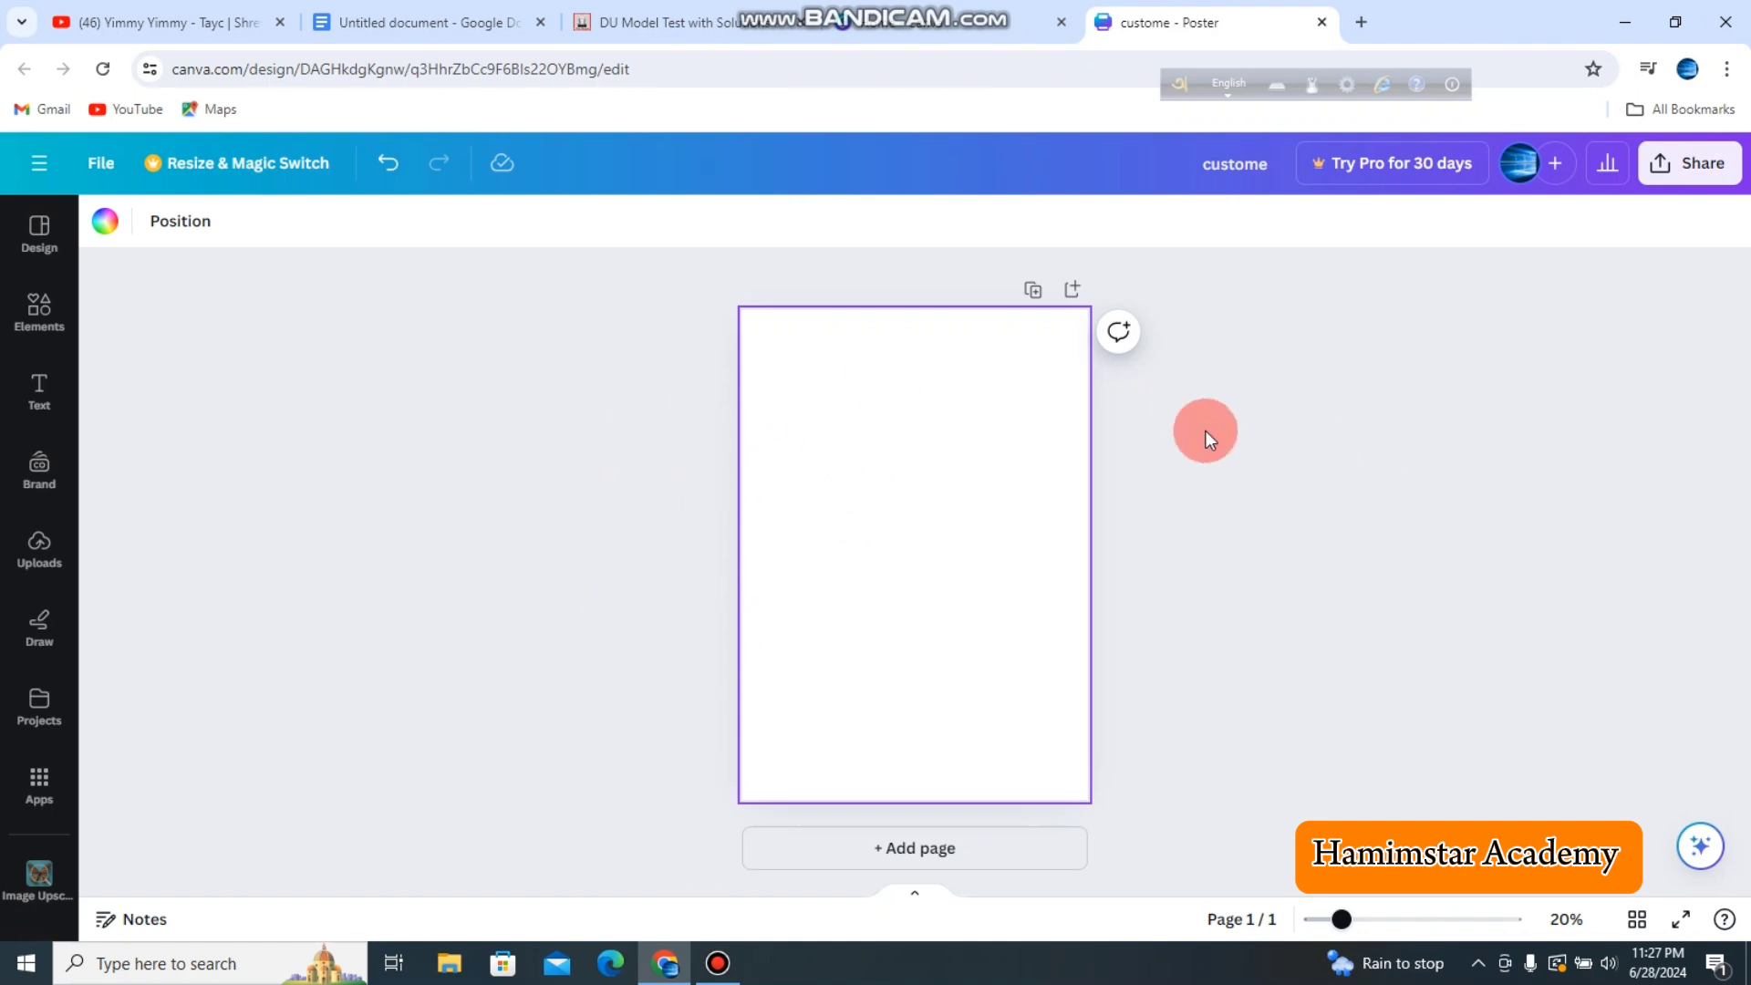
click(103, 235)
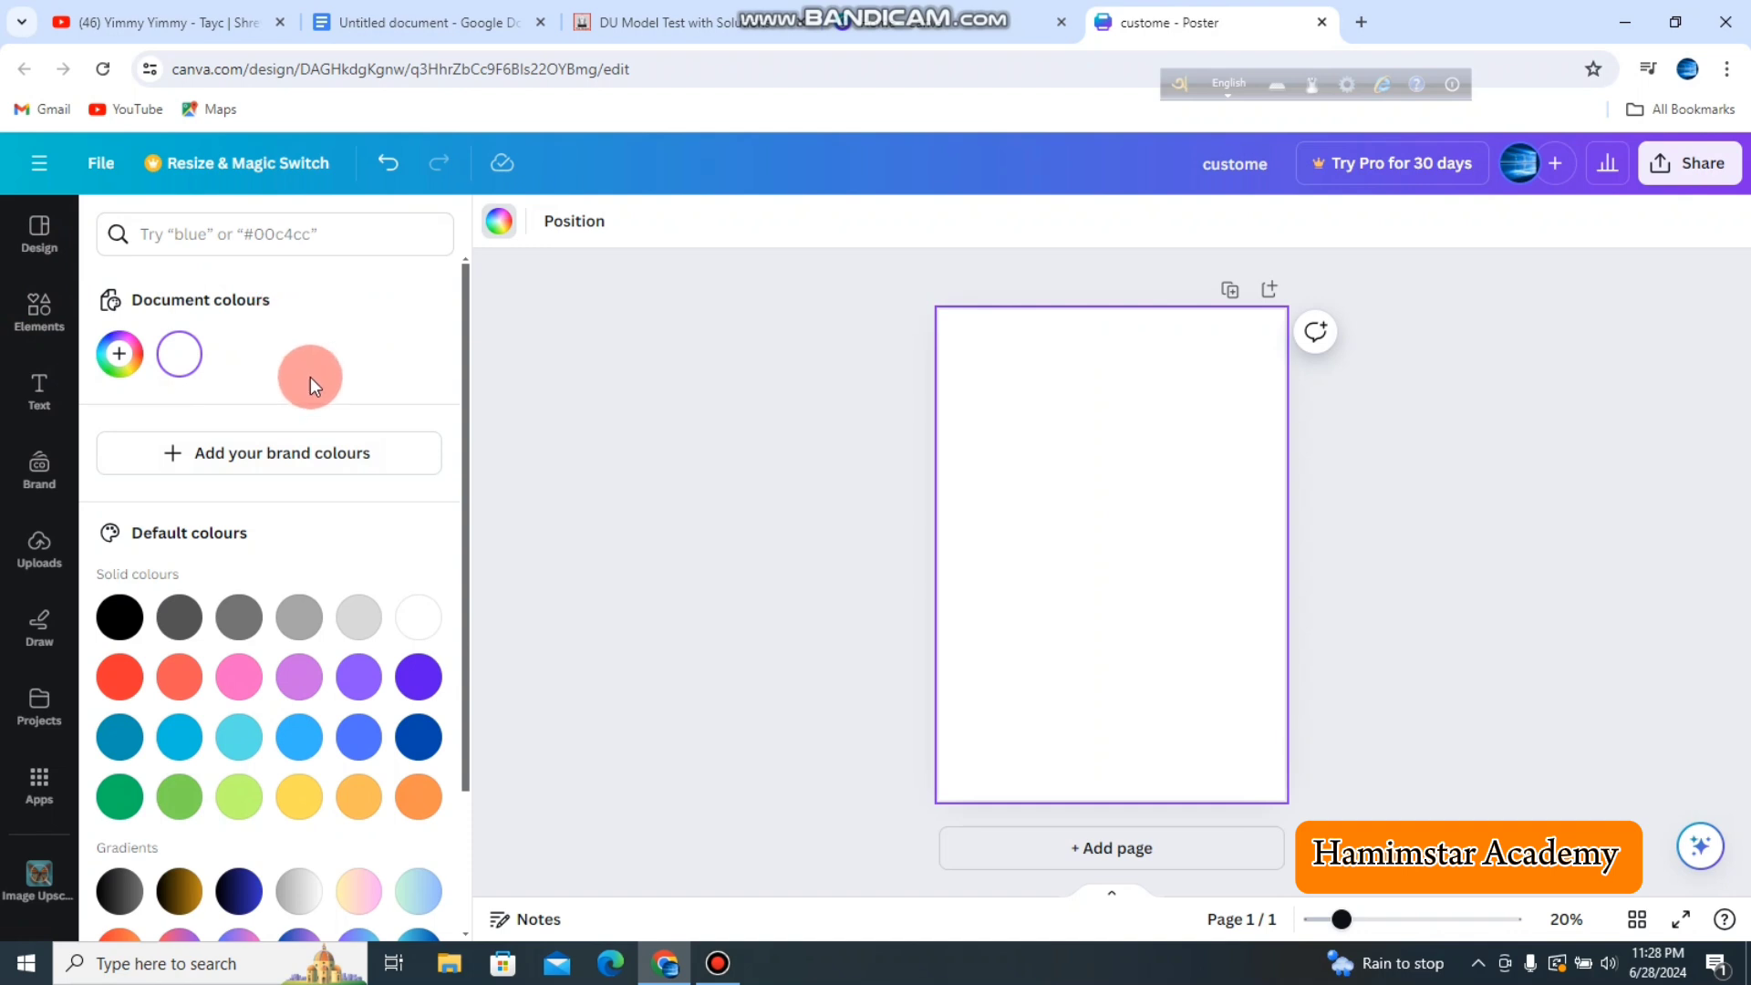
scroll(274, 638, down, 1)
scroll(310, 748, up, 1)
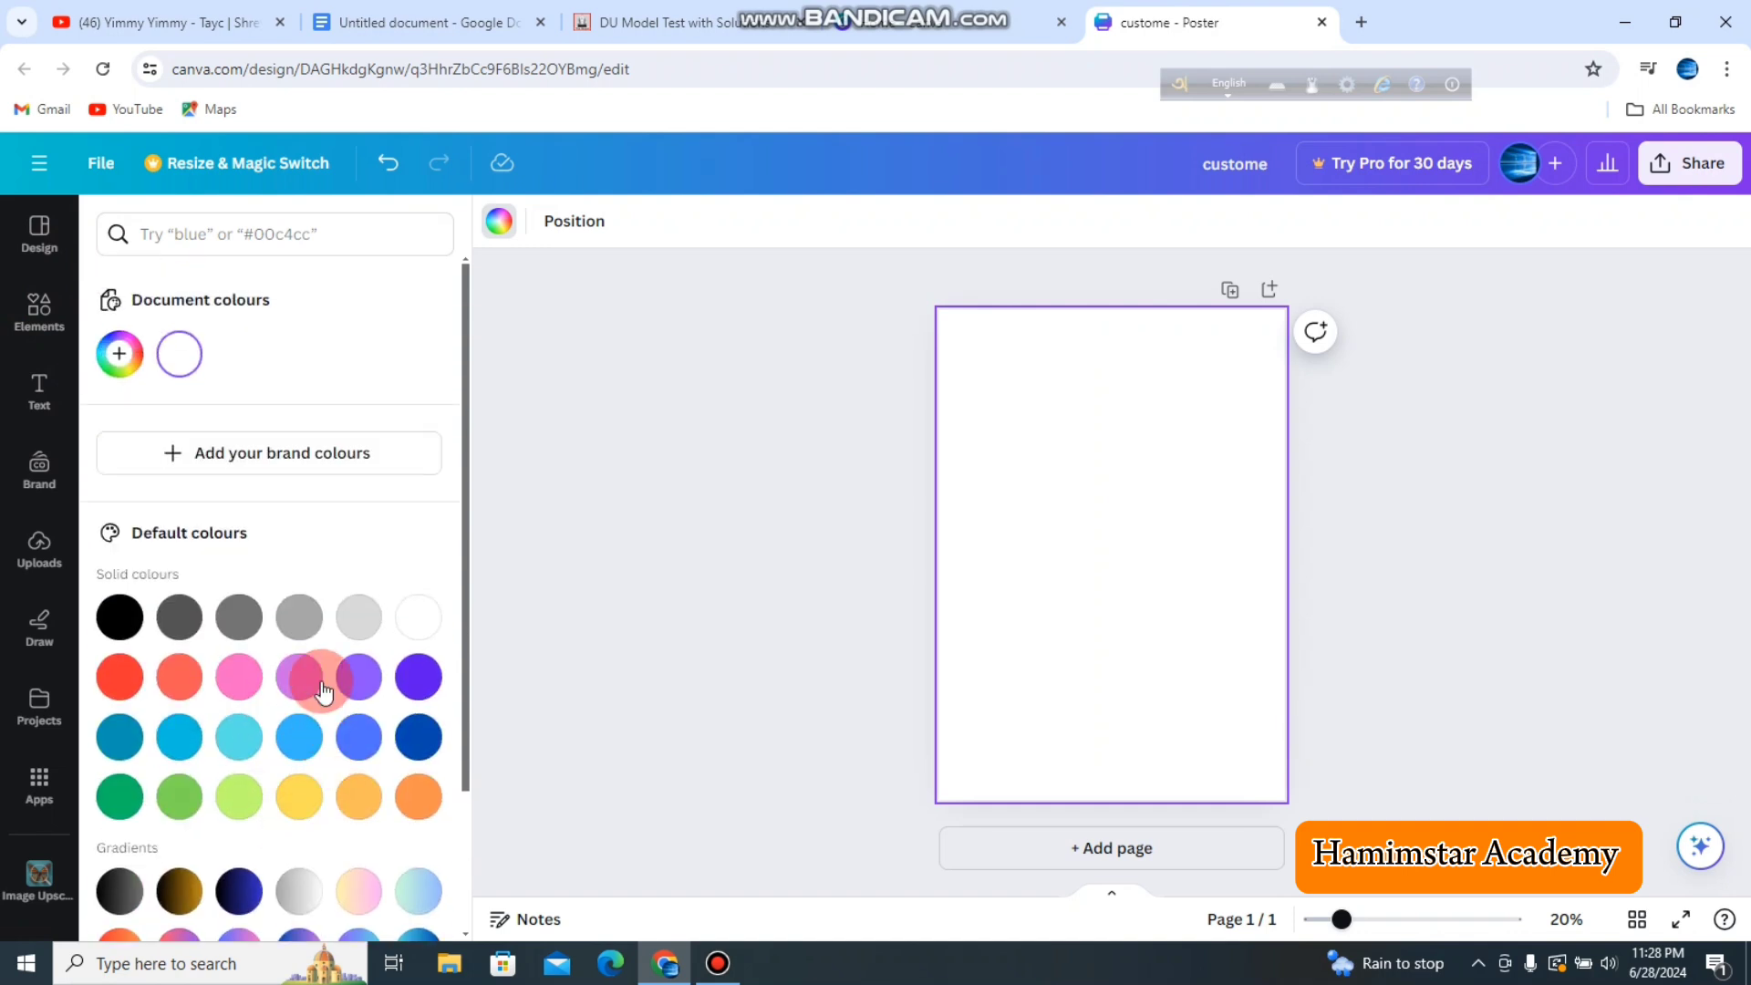
click(120, 356)
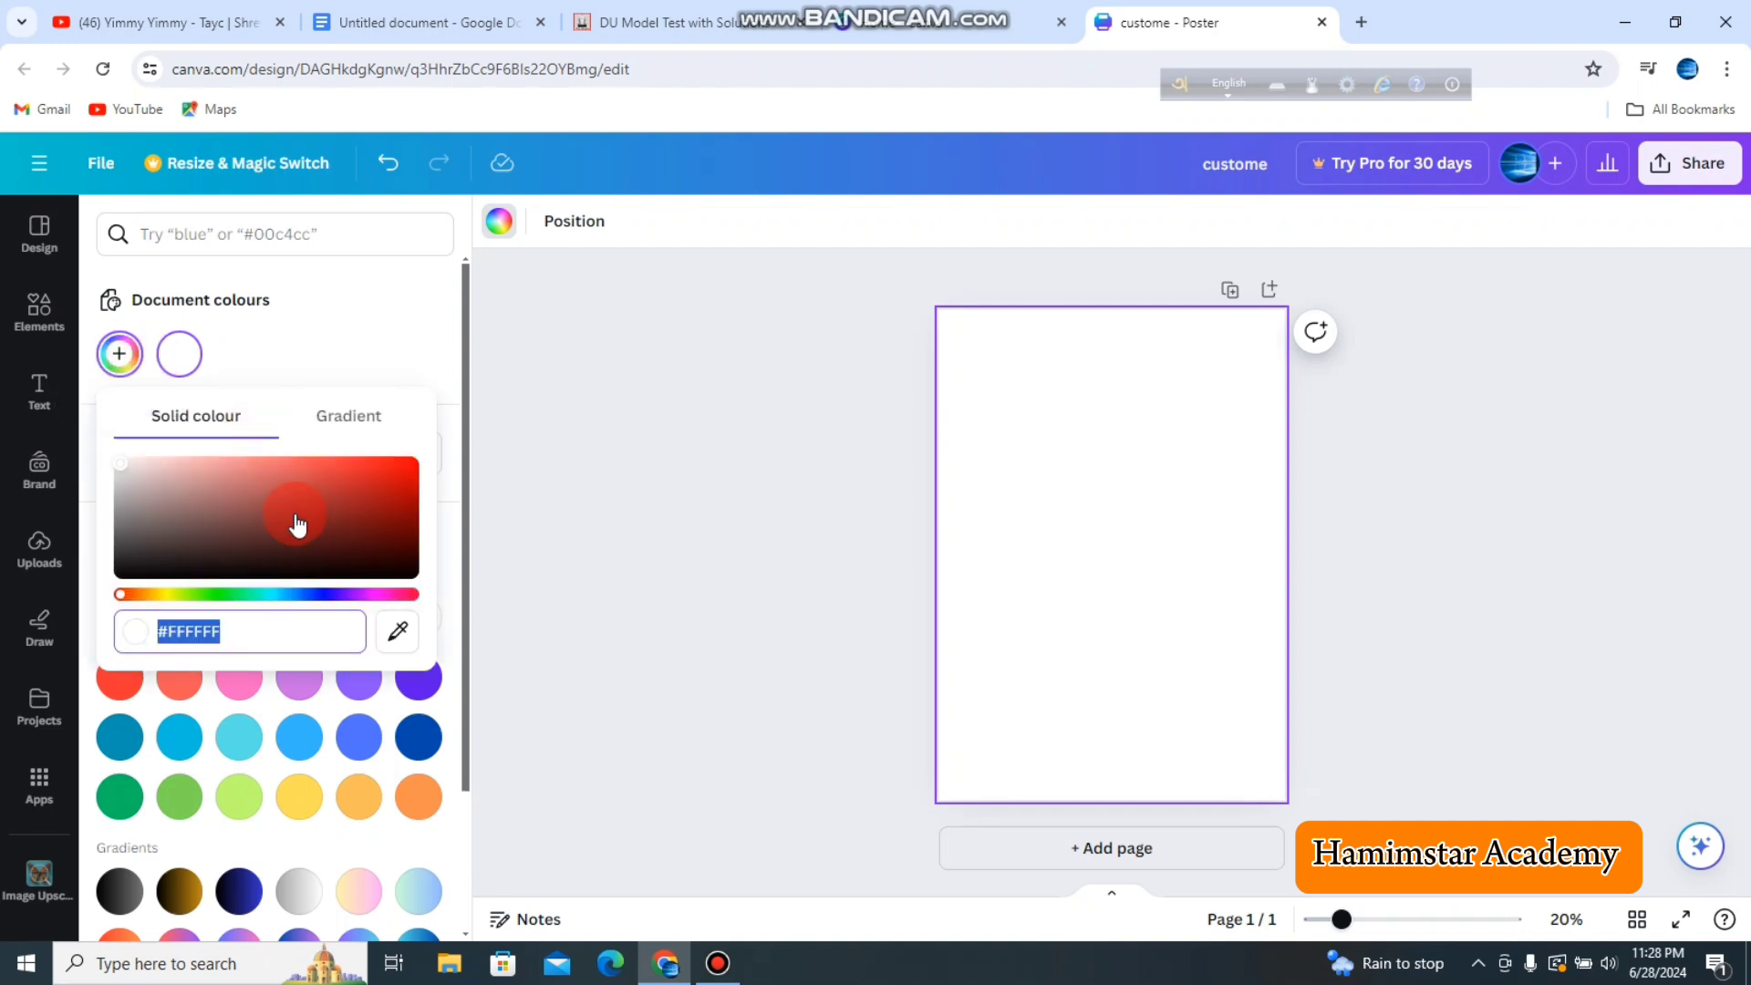
drag(131, 492, 92, 454)
click(263, 343)
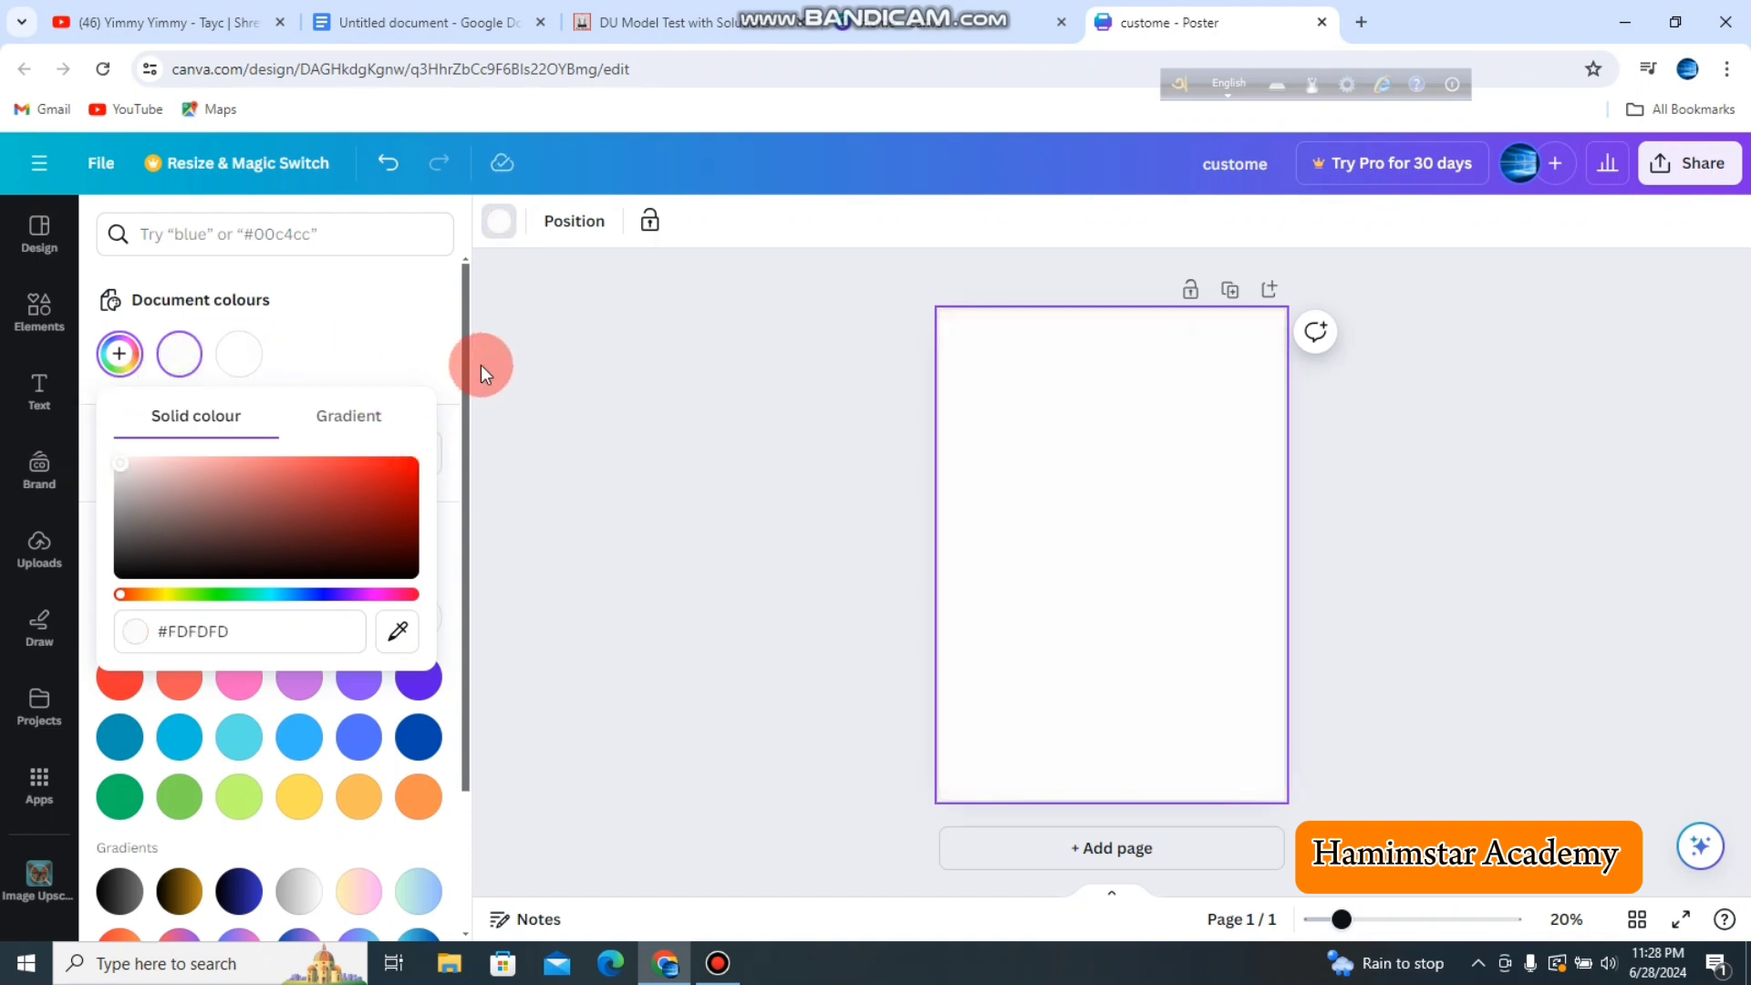
click(530, 387)
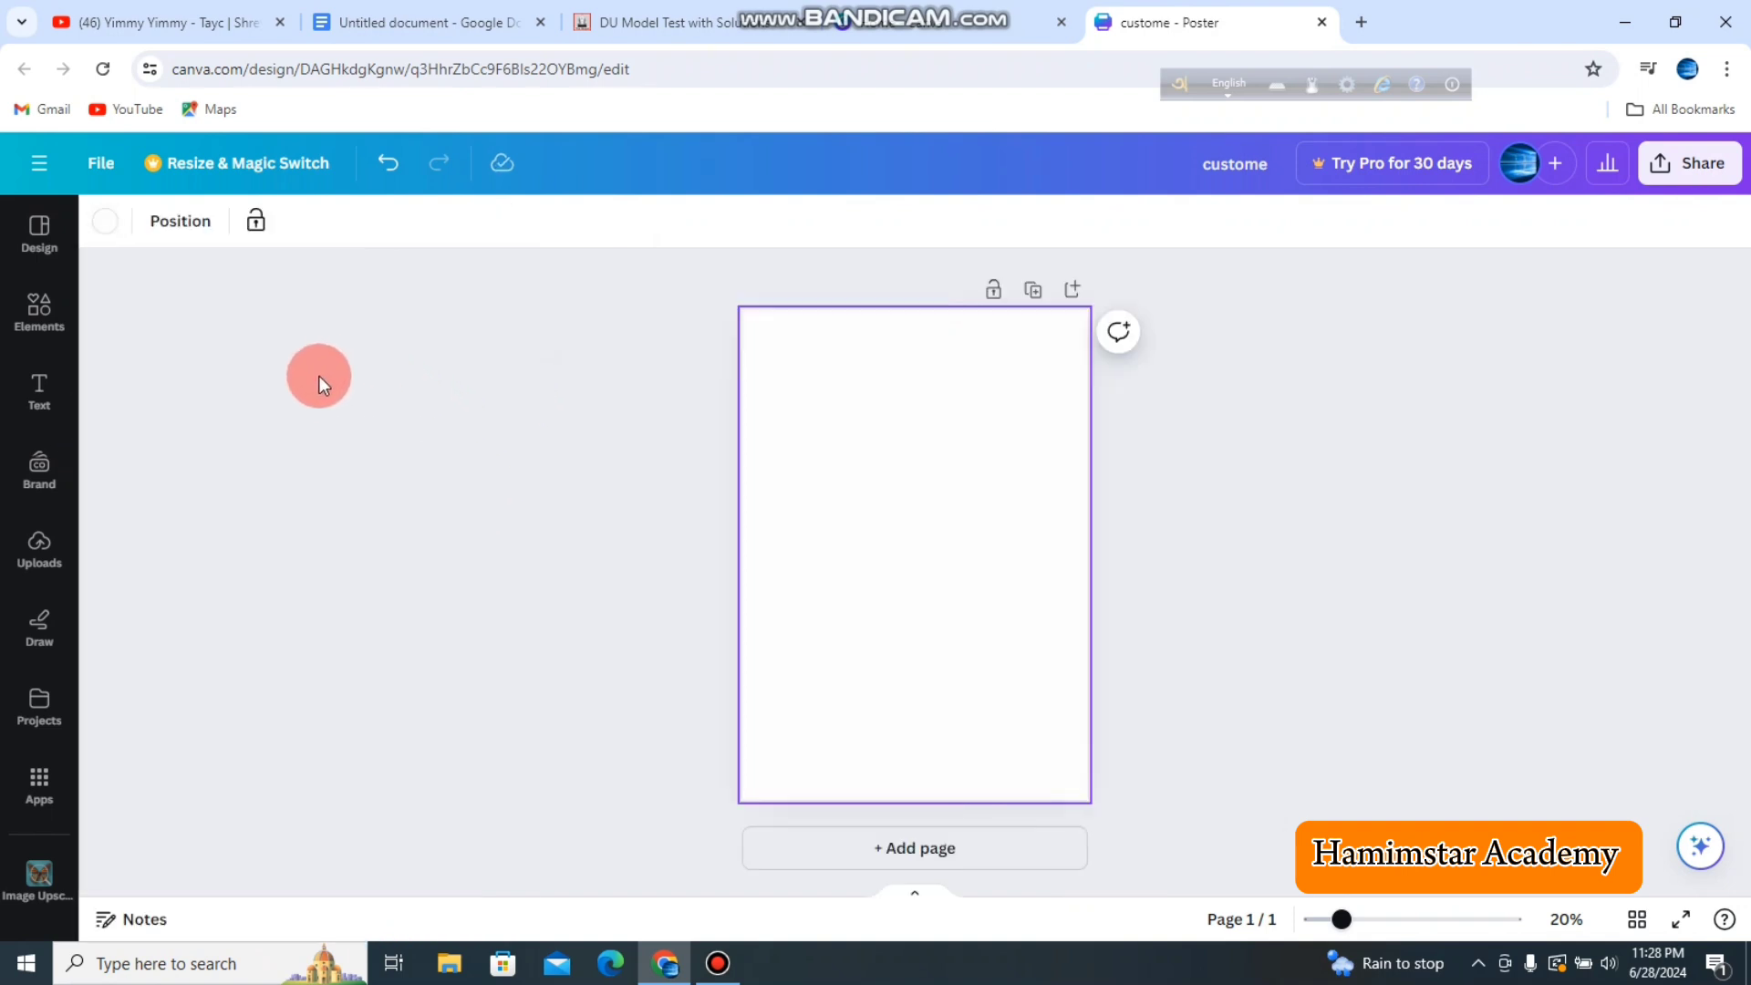
click(390, 166)
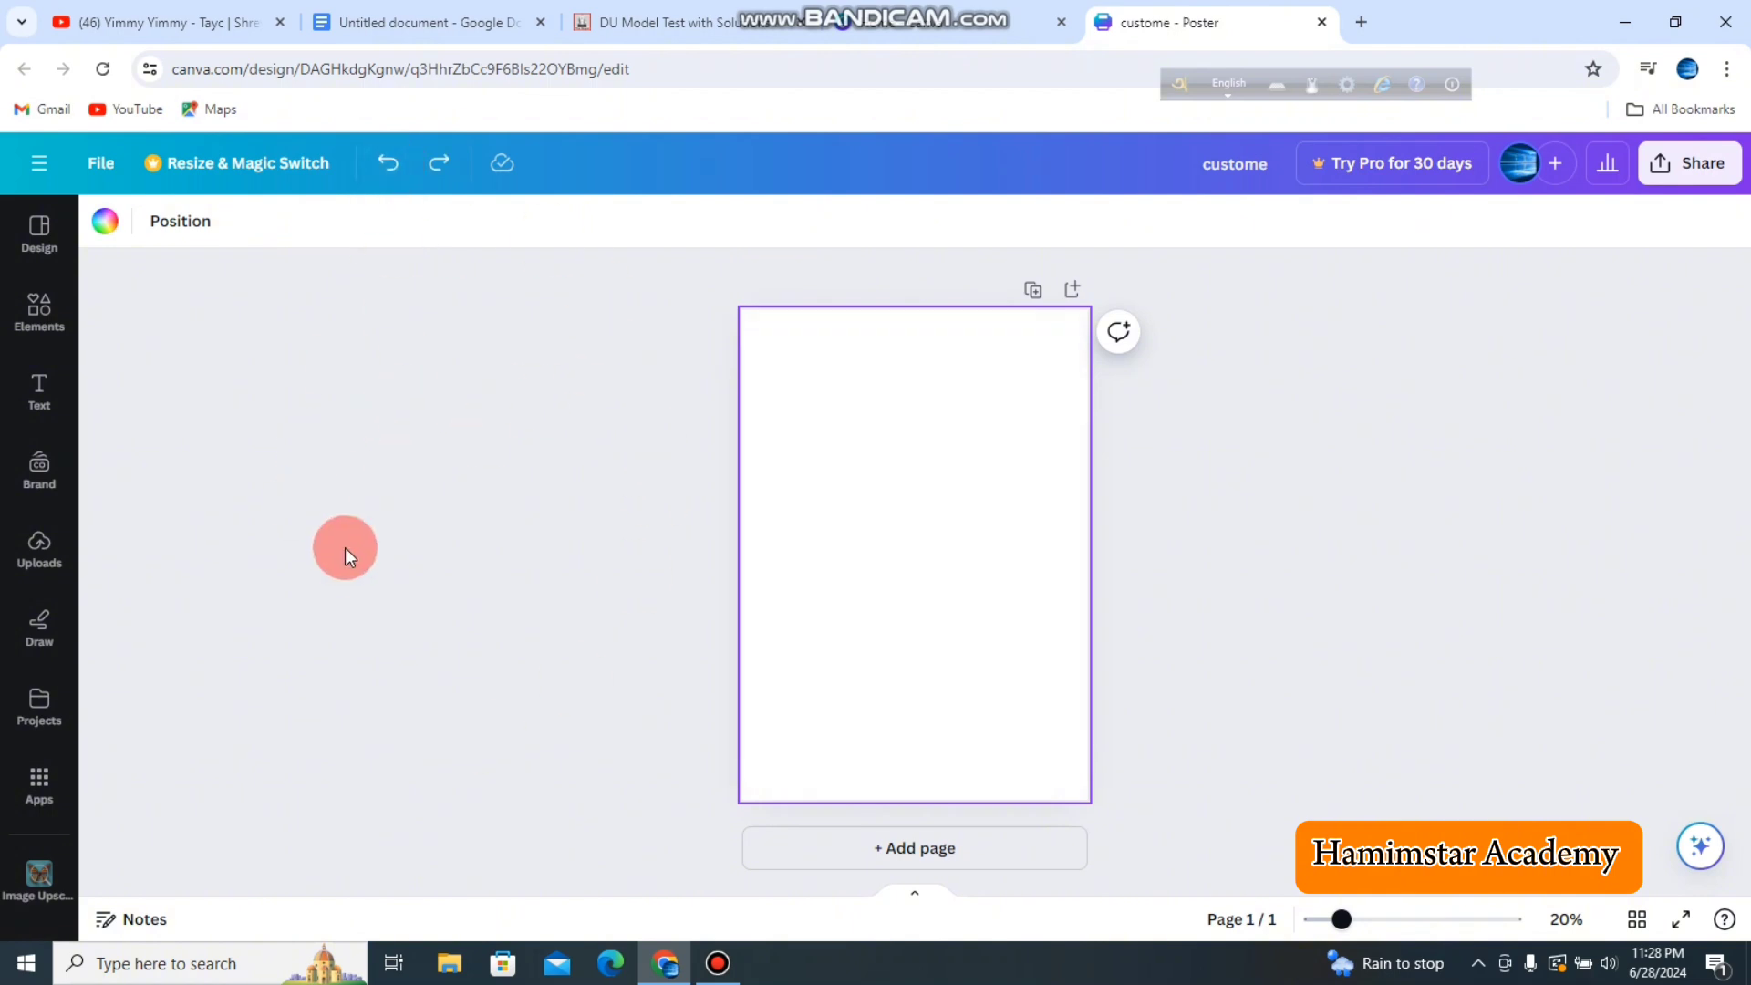
Step: Undo the earlier page changes back to the pale yellow background and select the page
click(383, 166)
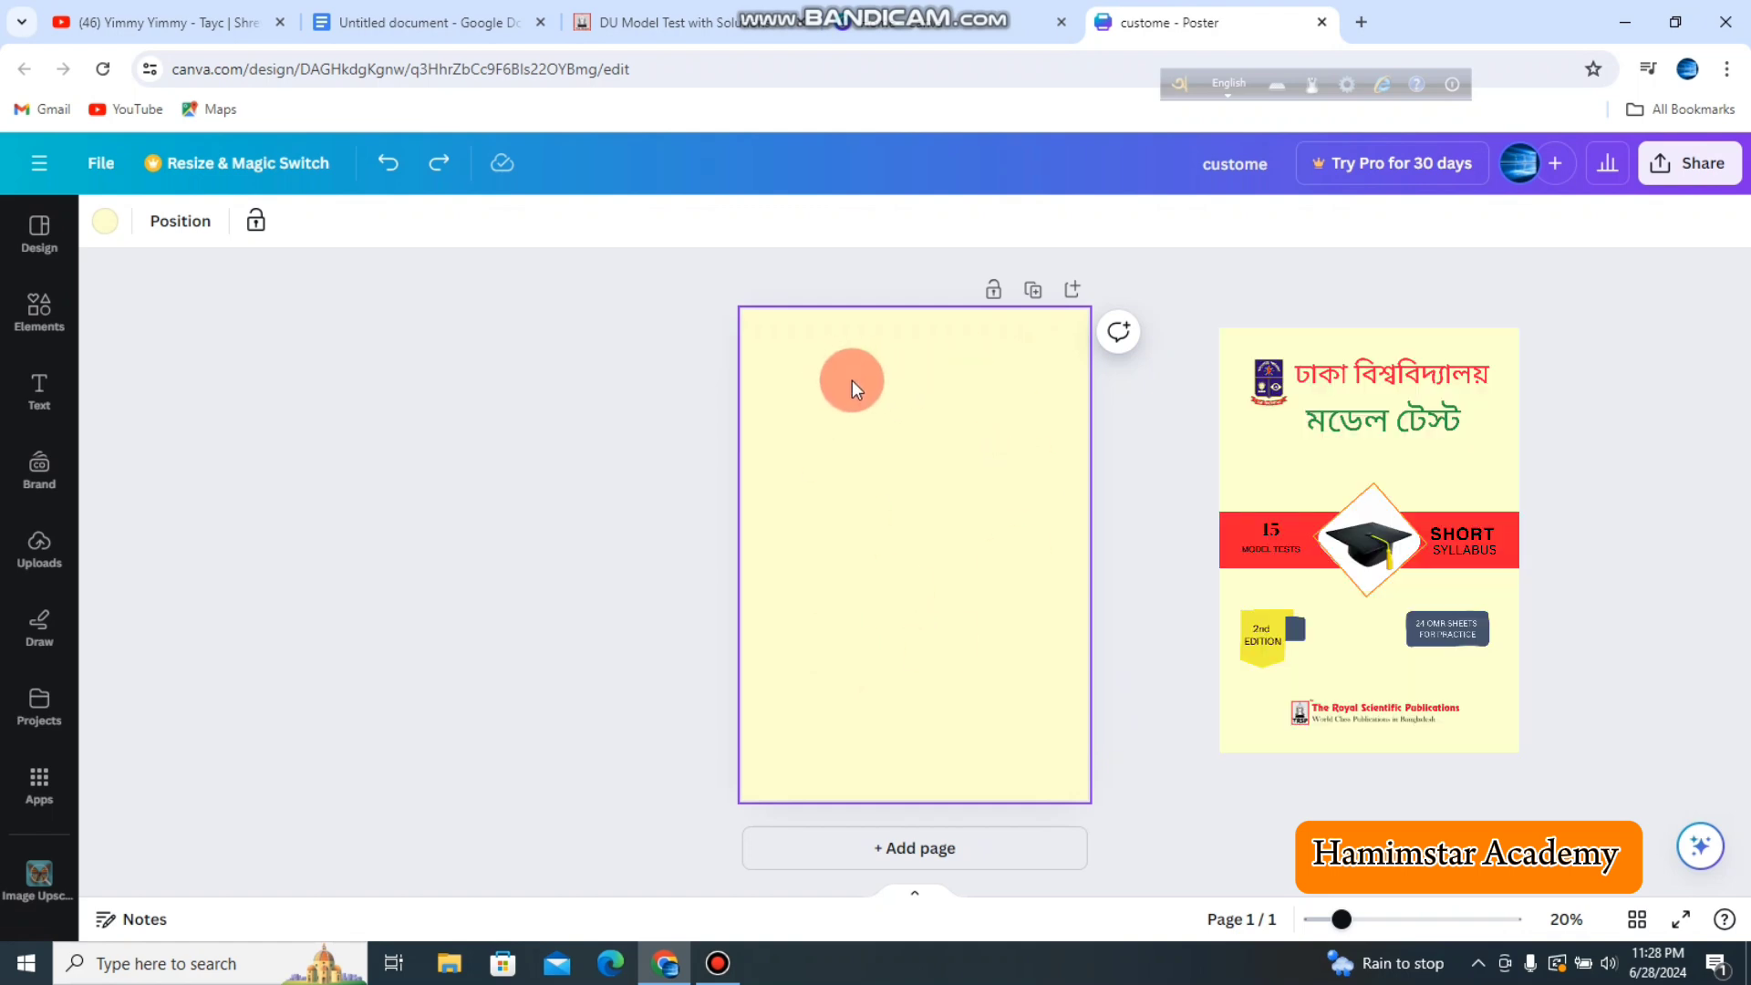
click(428, 299)
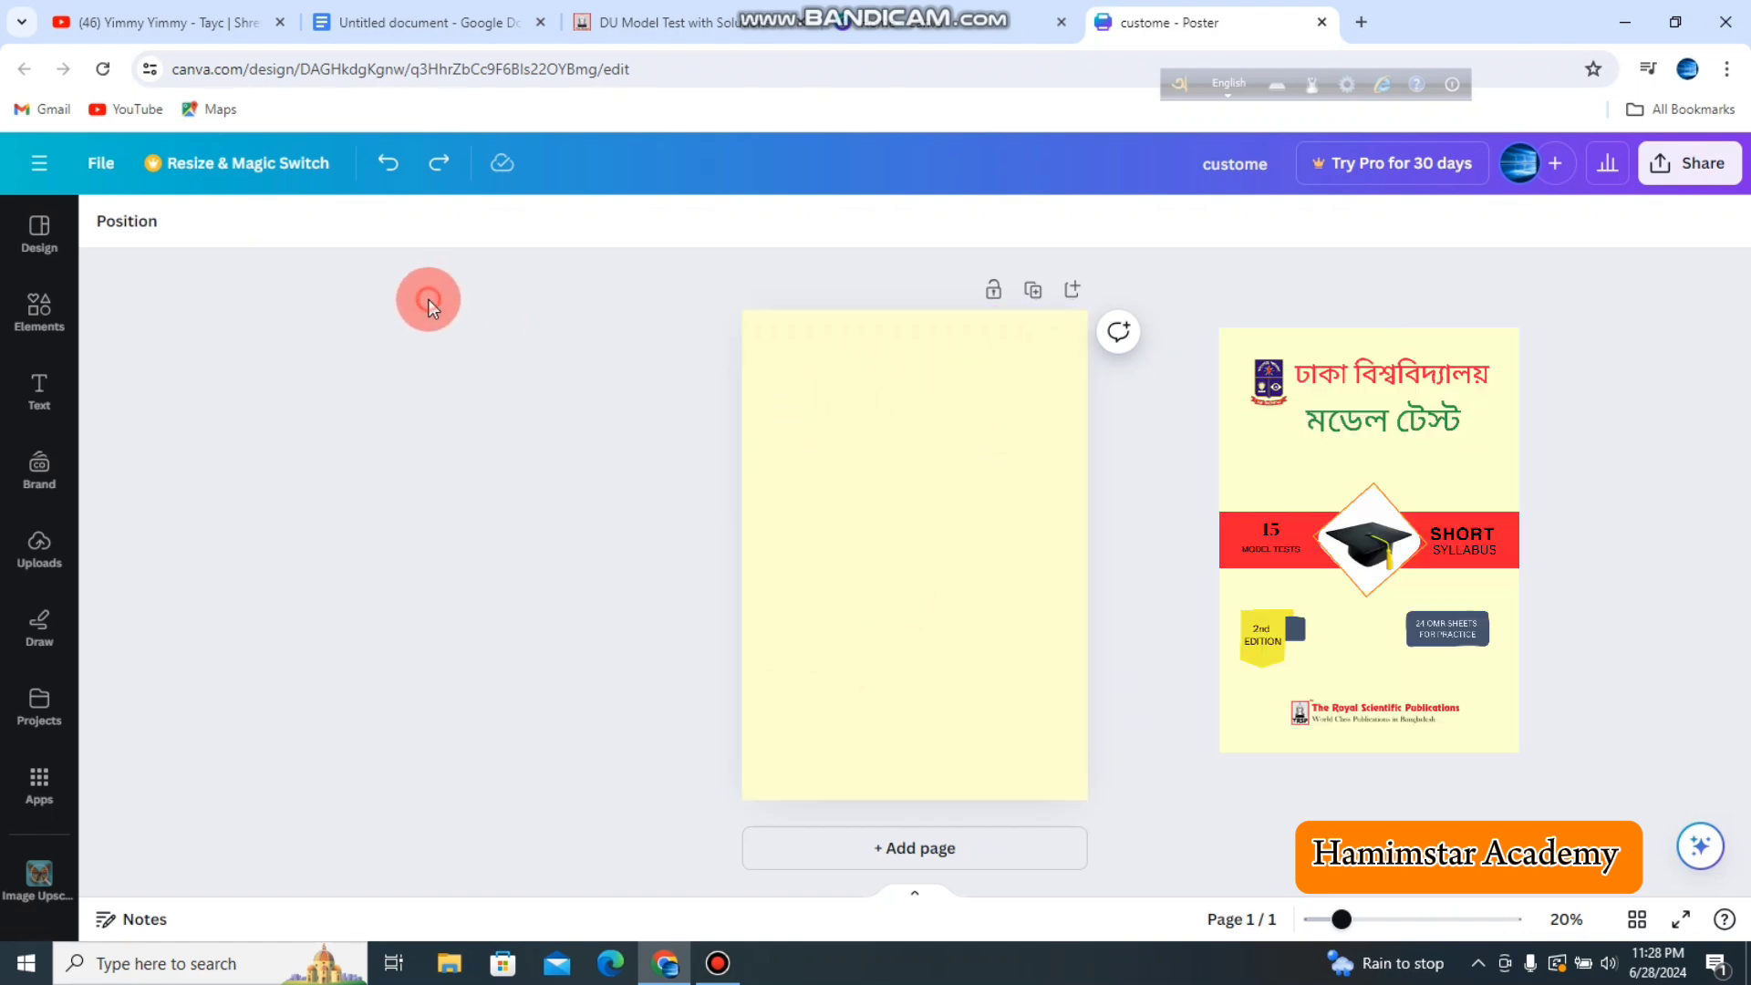
click(801, 551)
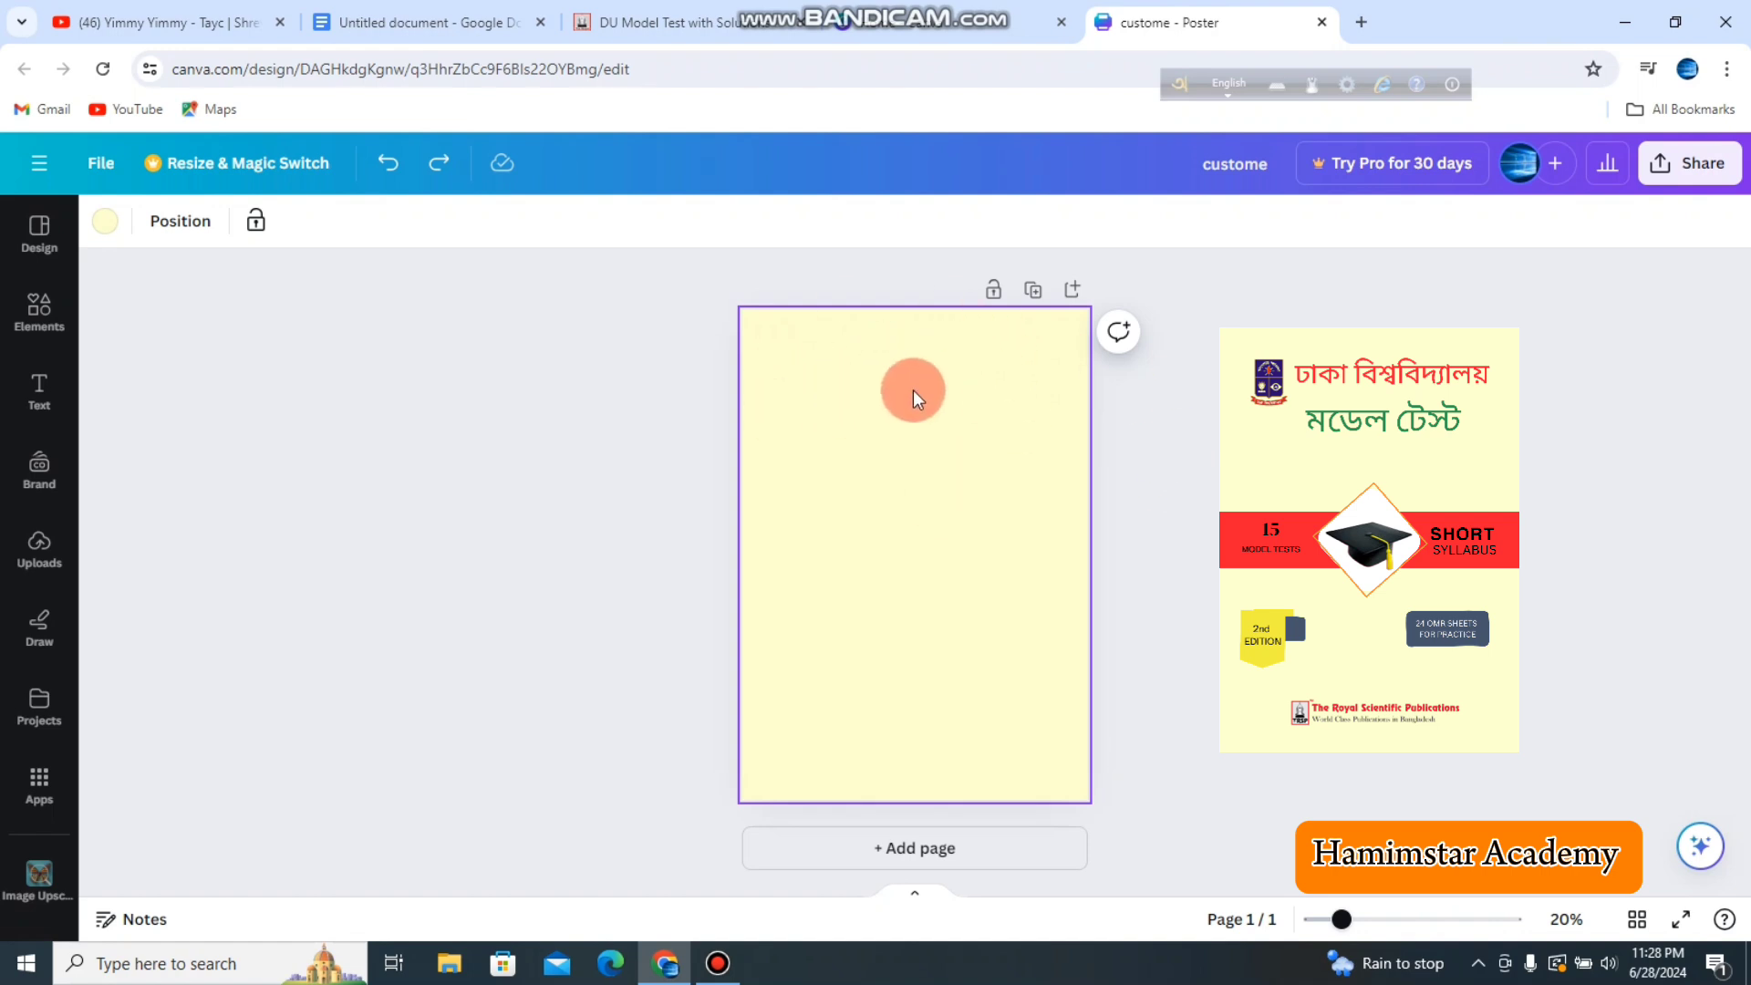
Step: Look at the default heading style among the text options and close them again
click(40, 408)
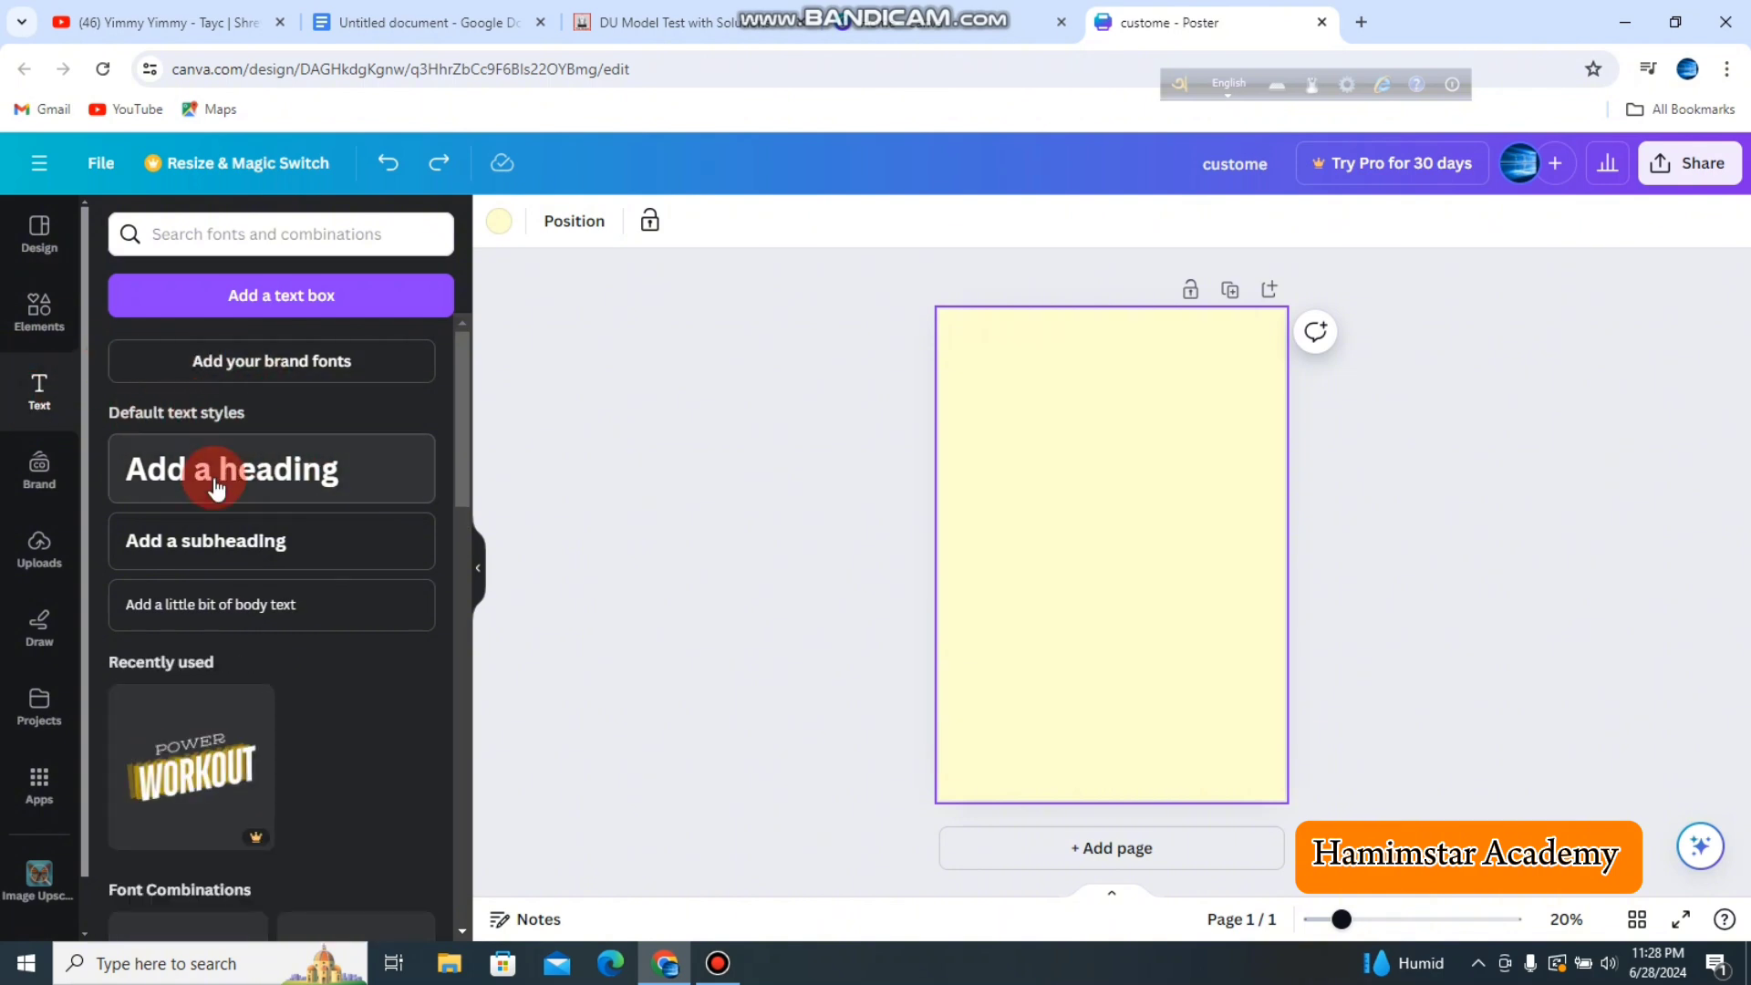
drag(215, 488, 772, 511)
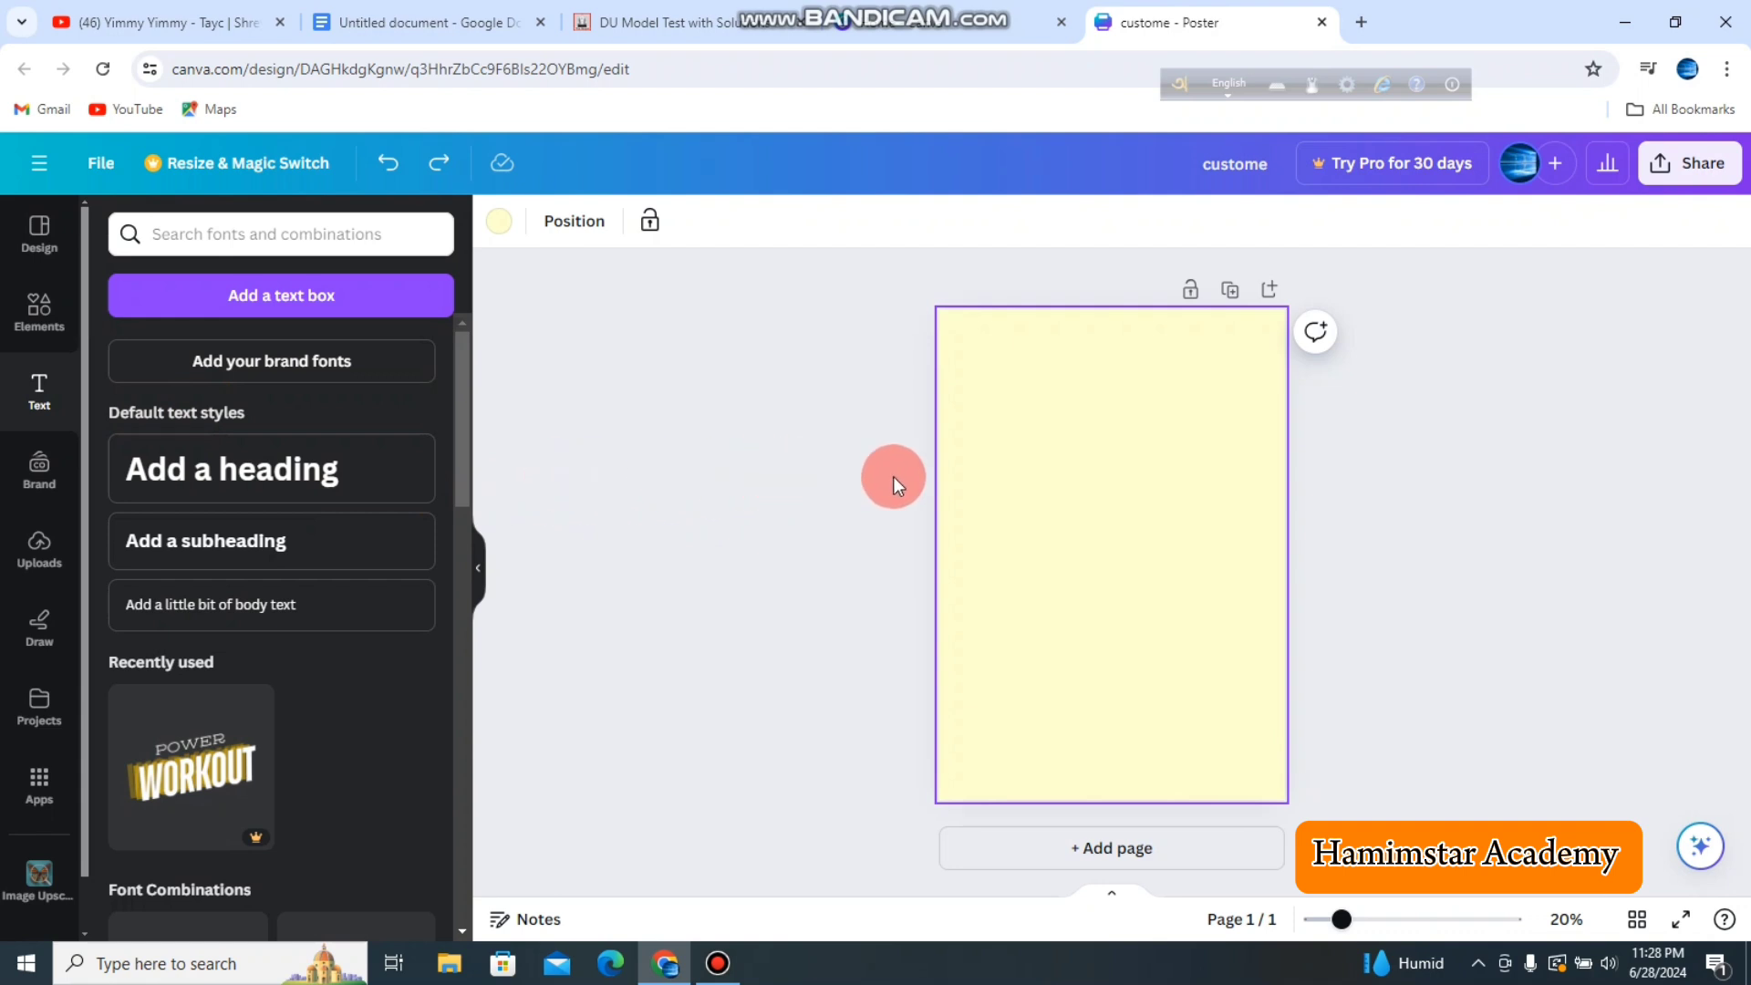
drag(549, 606, 492, 534)
click(473, 569)
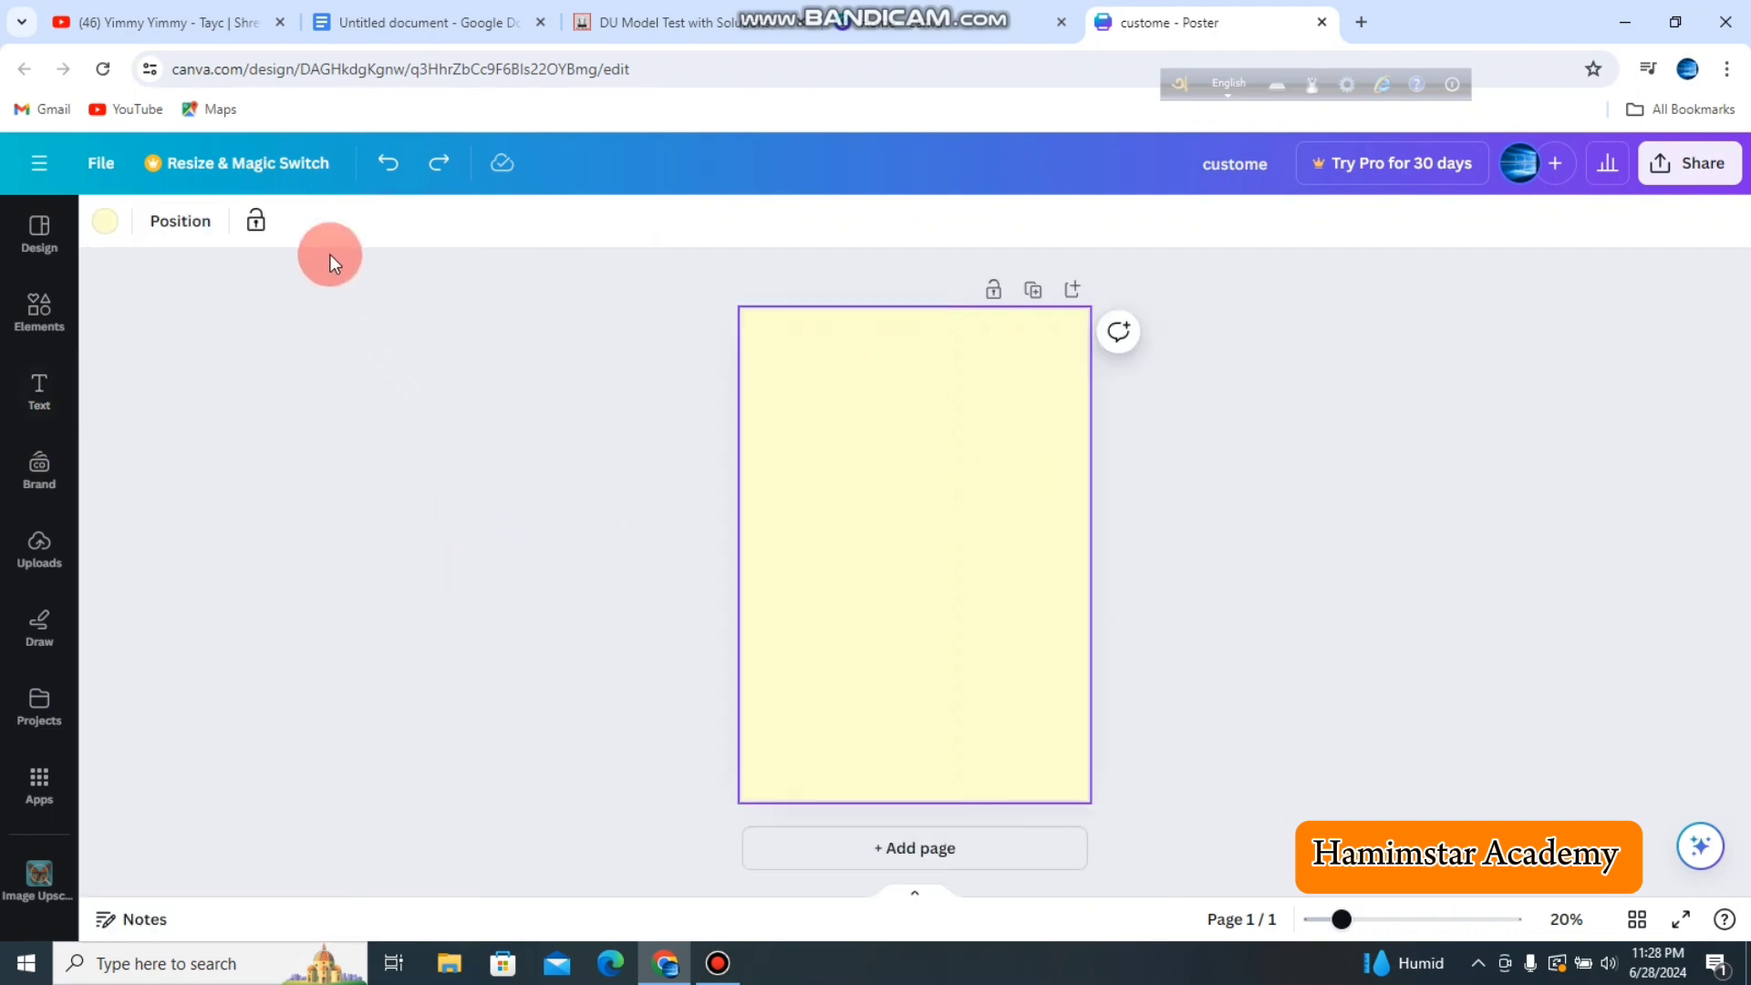
Step: Undo further changes to restore the red heading "ঢাকা বিশ্ববিদ্যালয়" and the university logo beside it
click(396, 168)
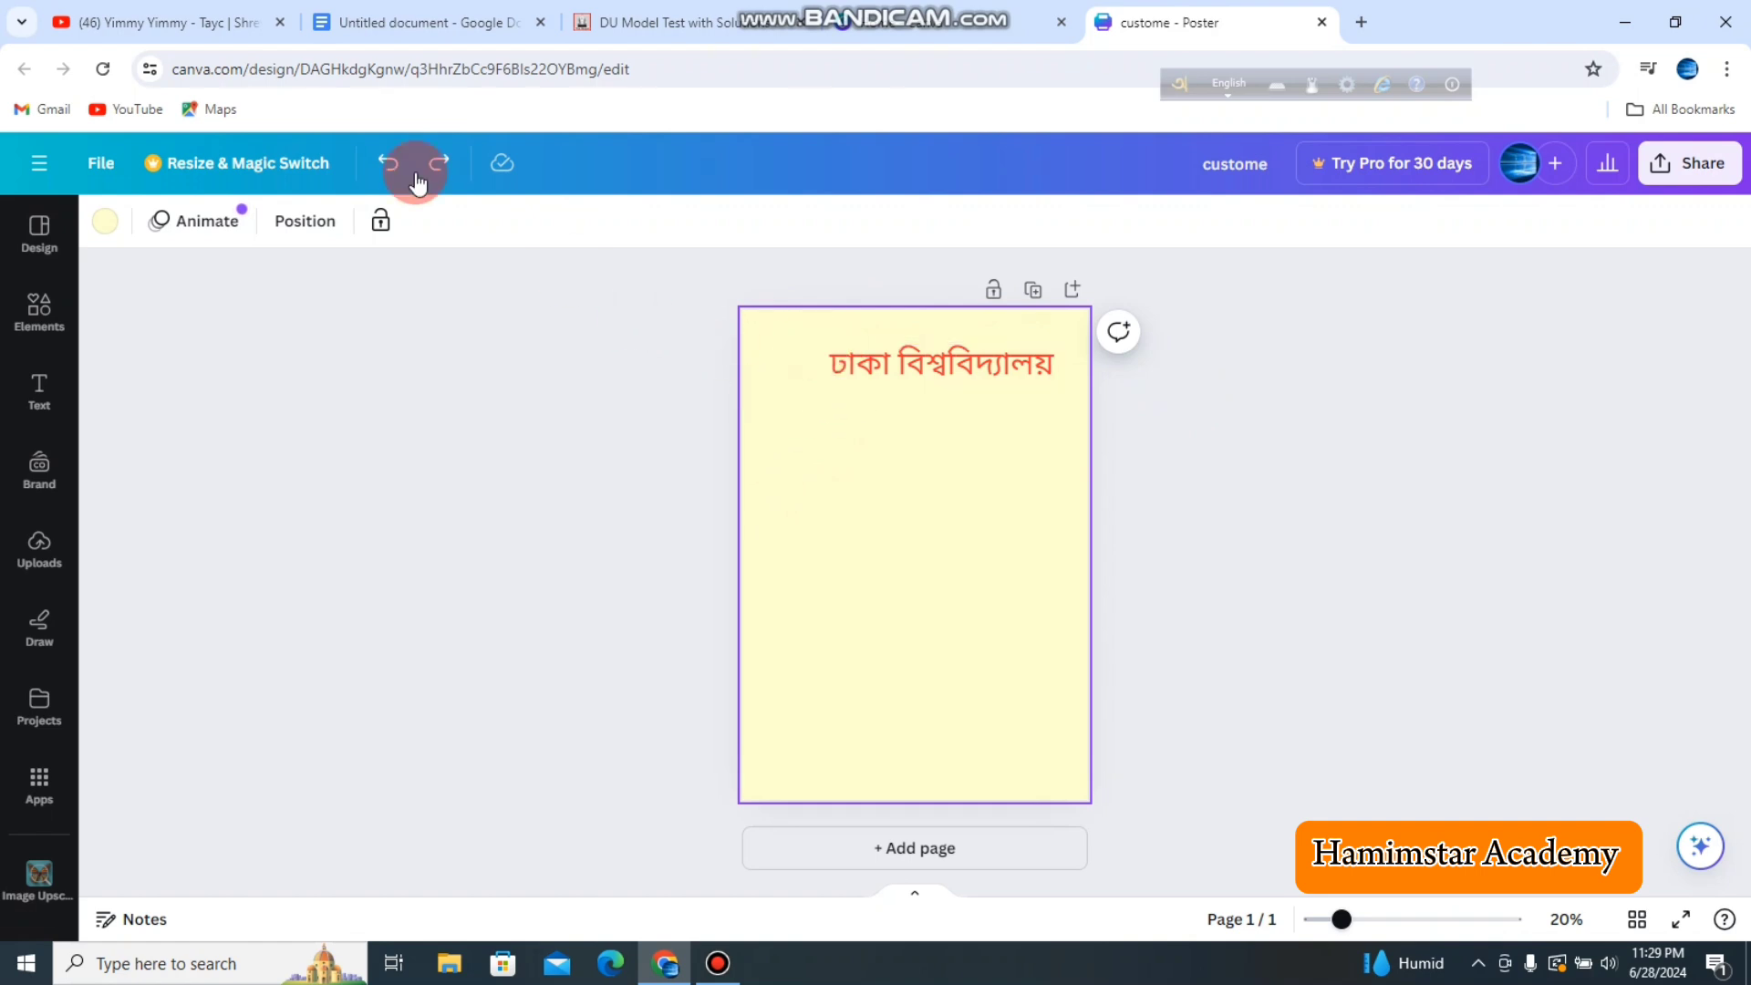
click(383, 166)
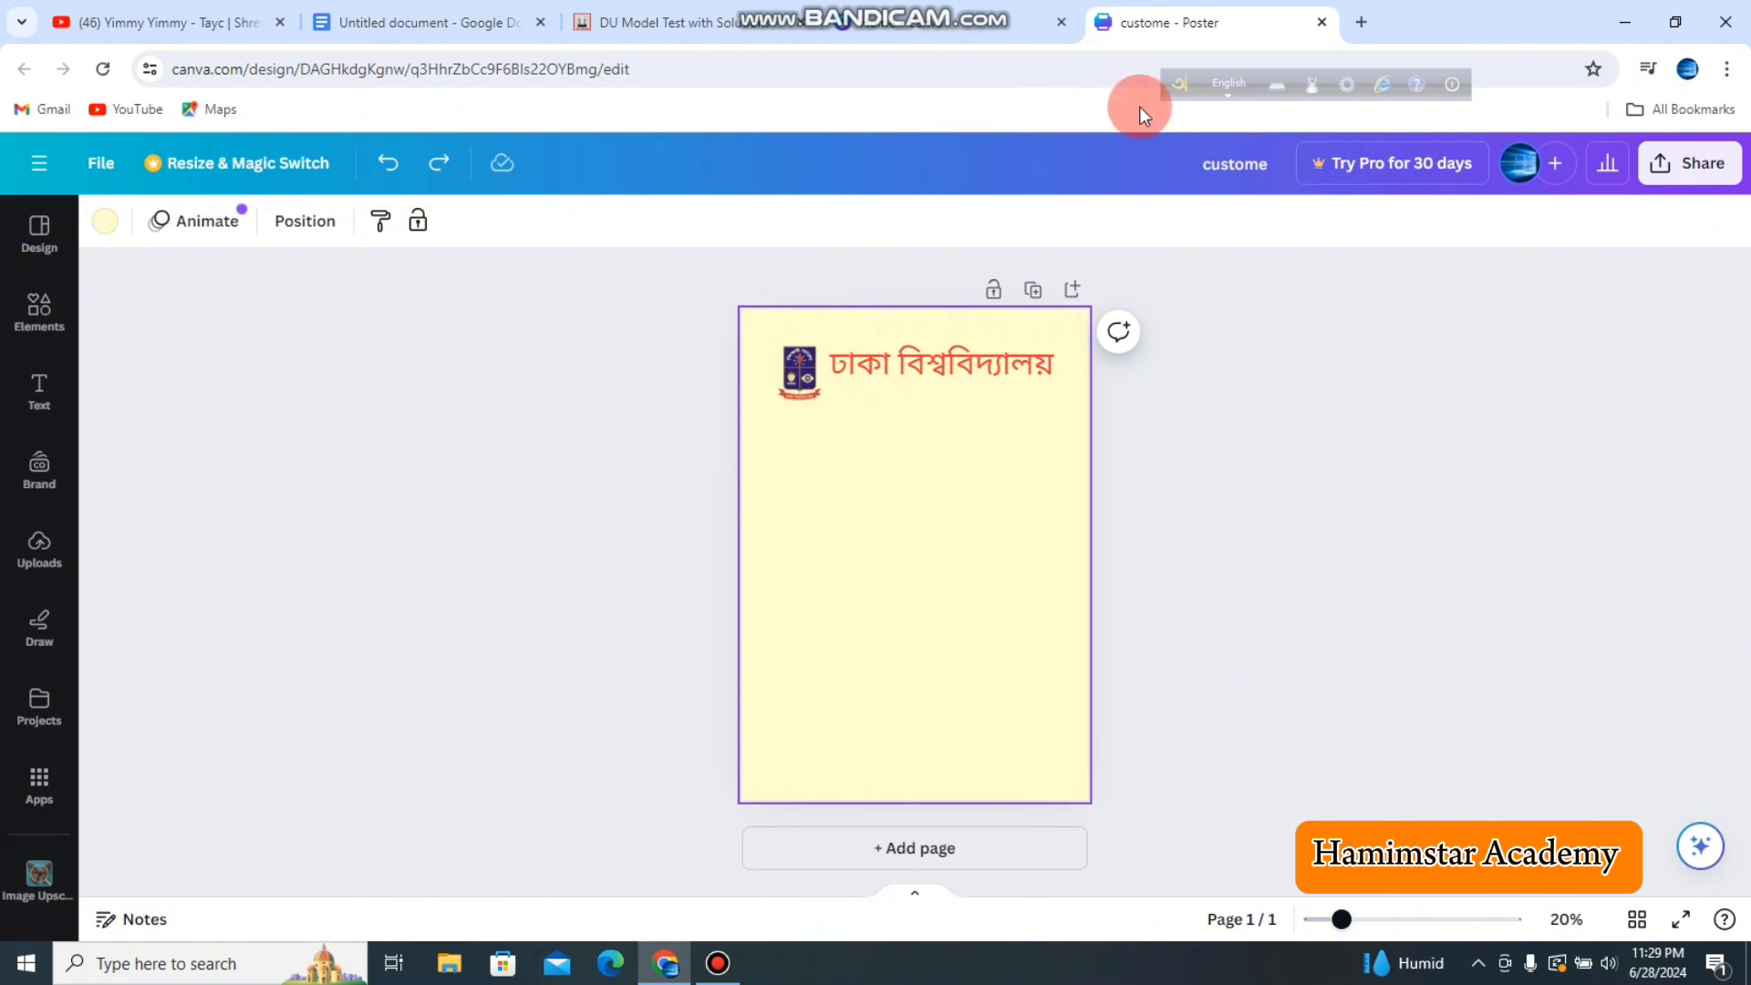
Step: Open a new browser tab for a web search
click(1366, 20)
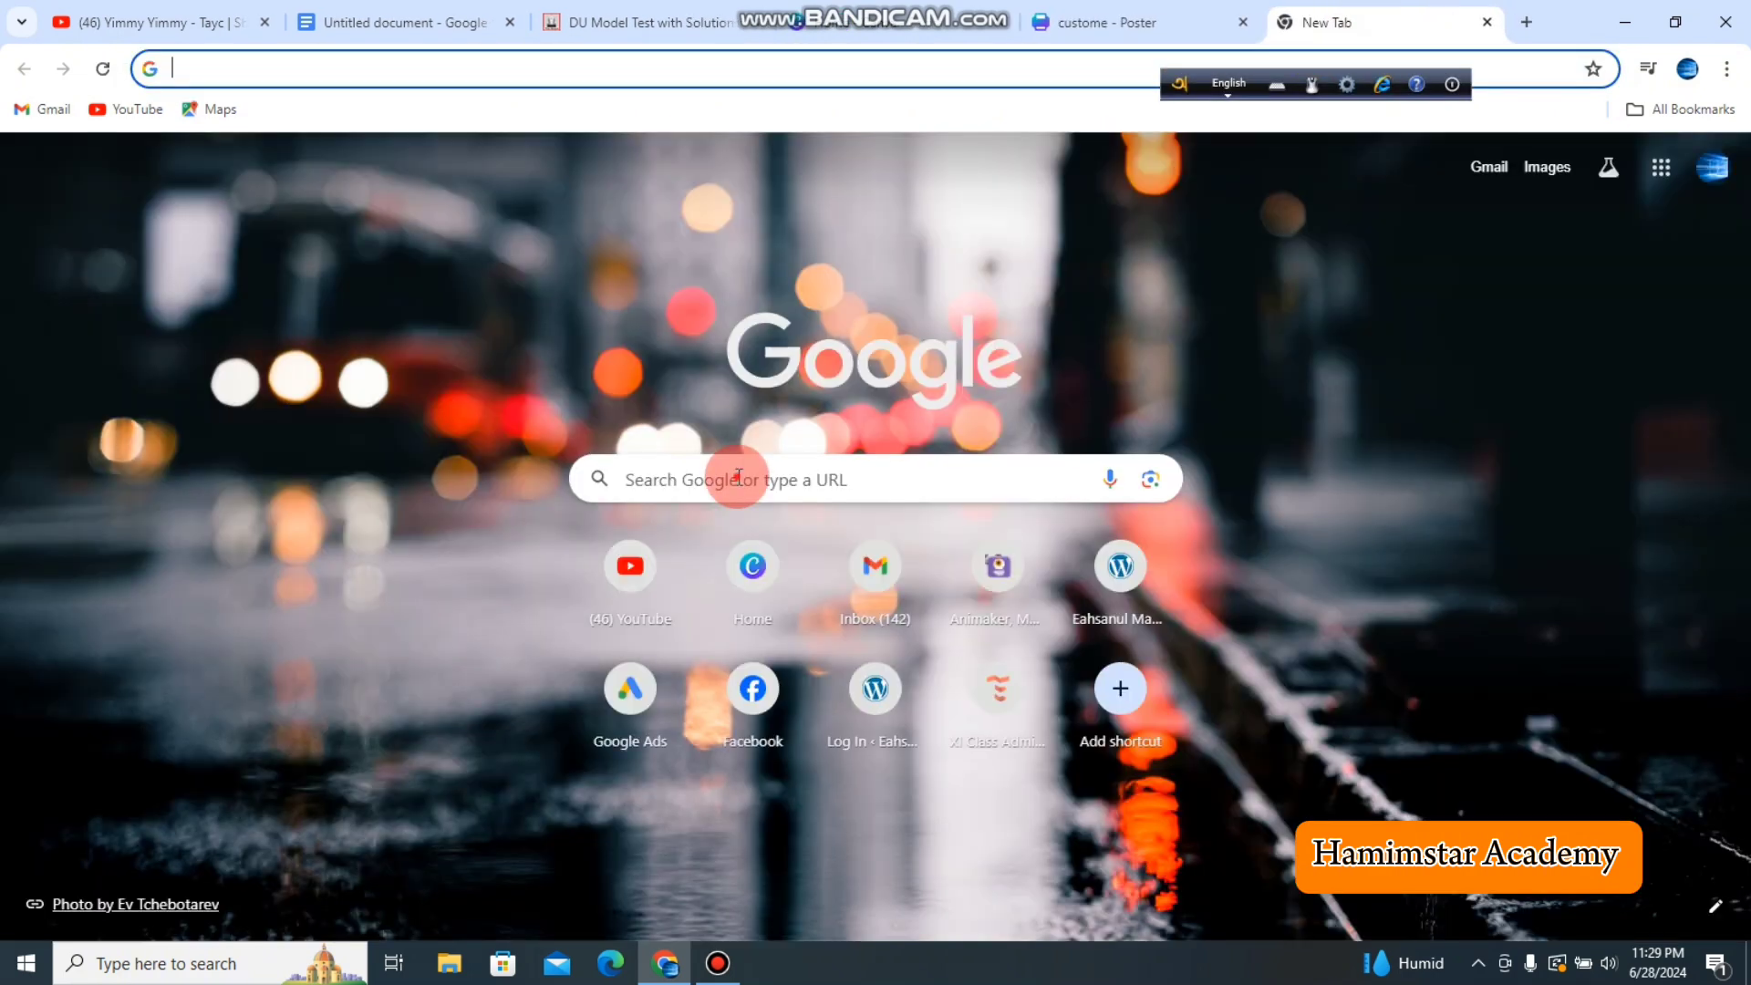
click(739, 477)
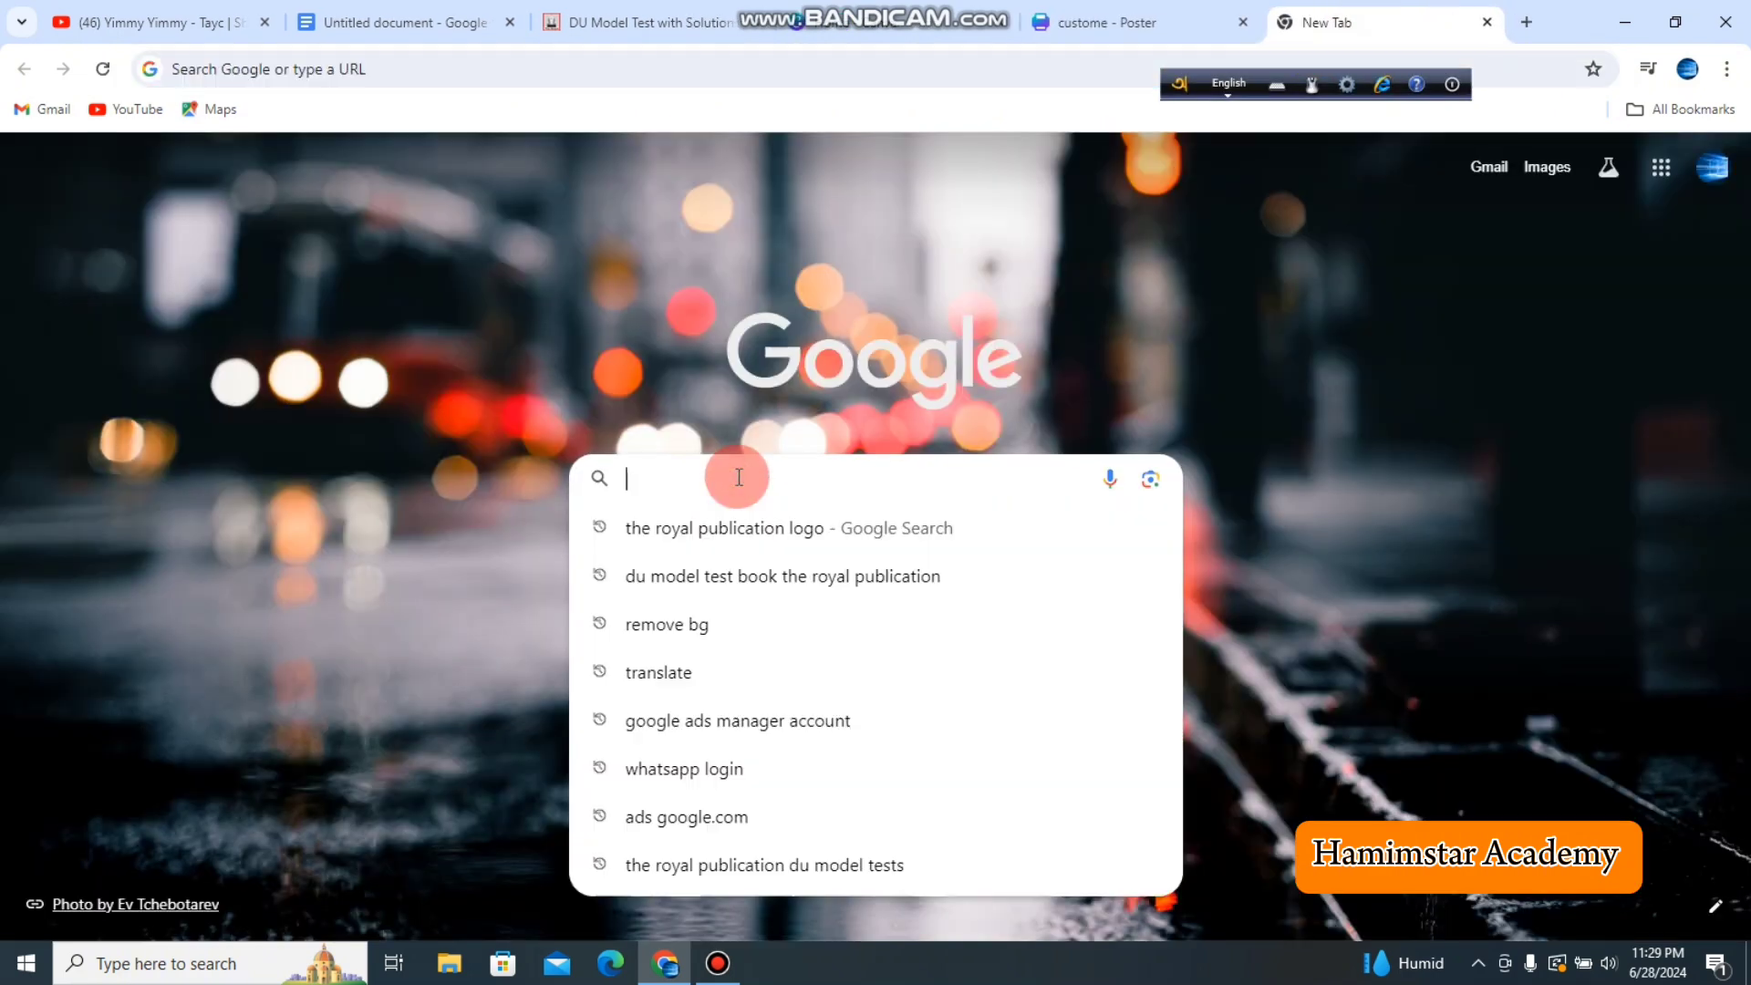
text(goog)
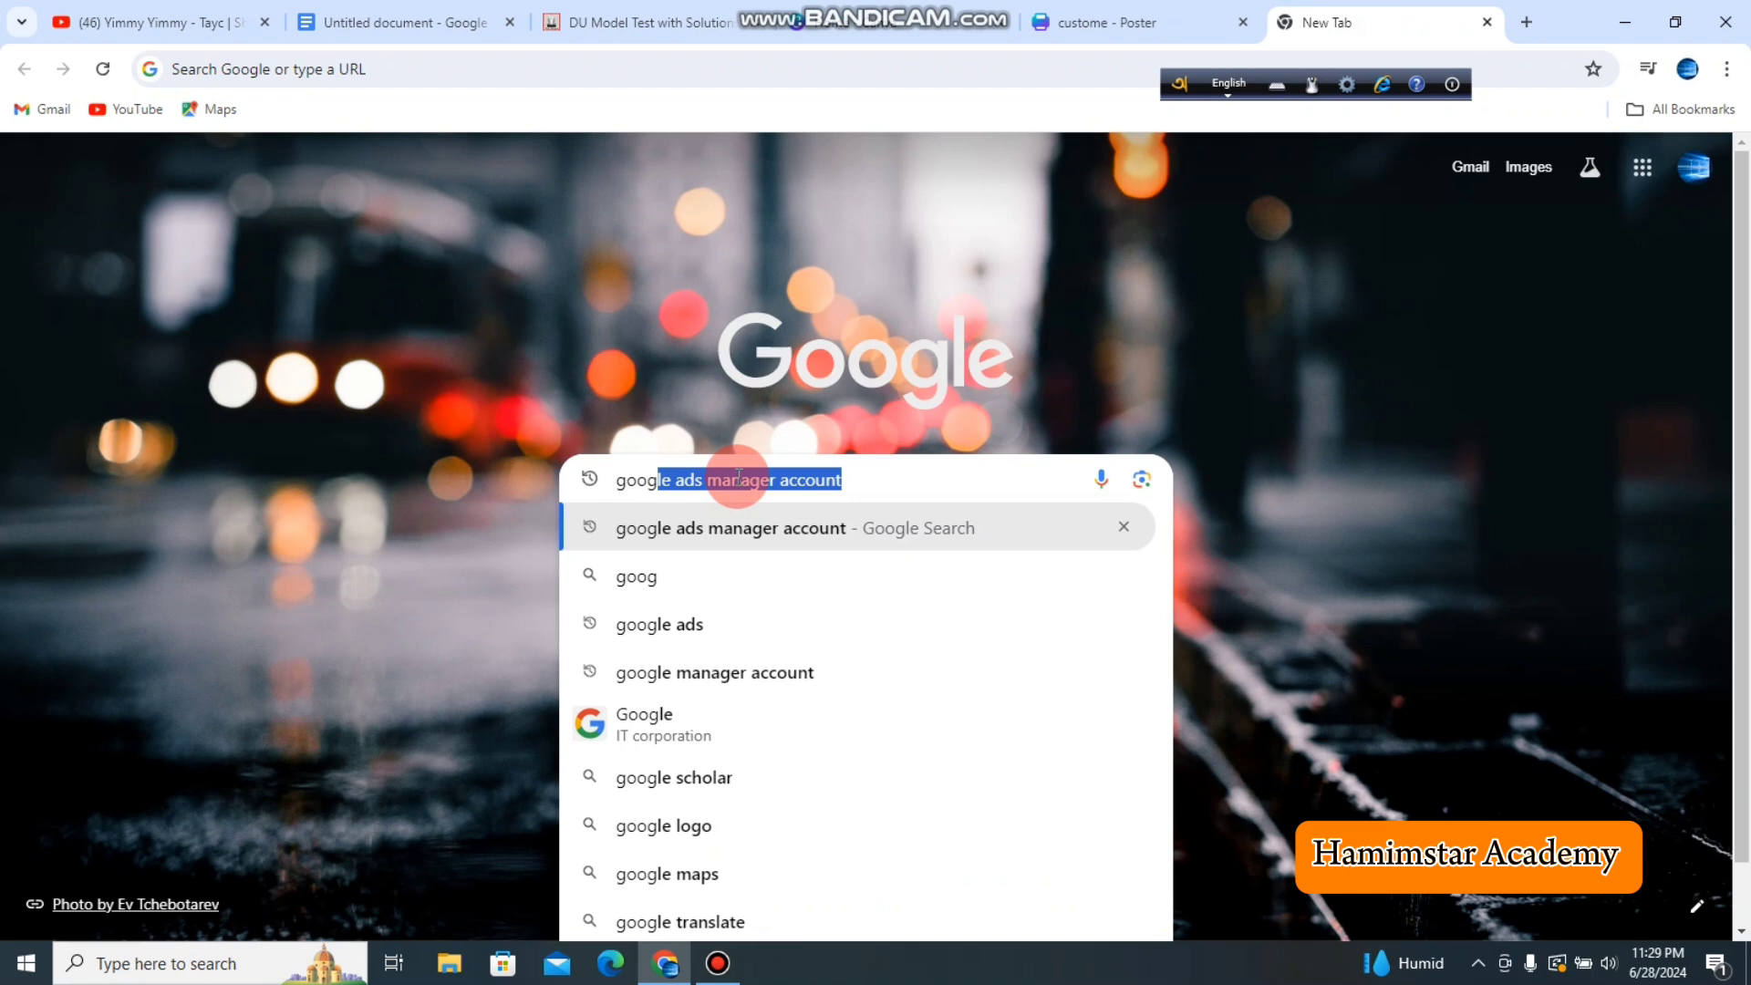
key(BackSpace)
key(BackSpace)
key(BackSpace)
key(BackSpace)
key(BackSpace)
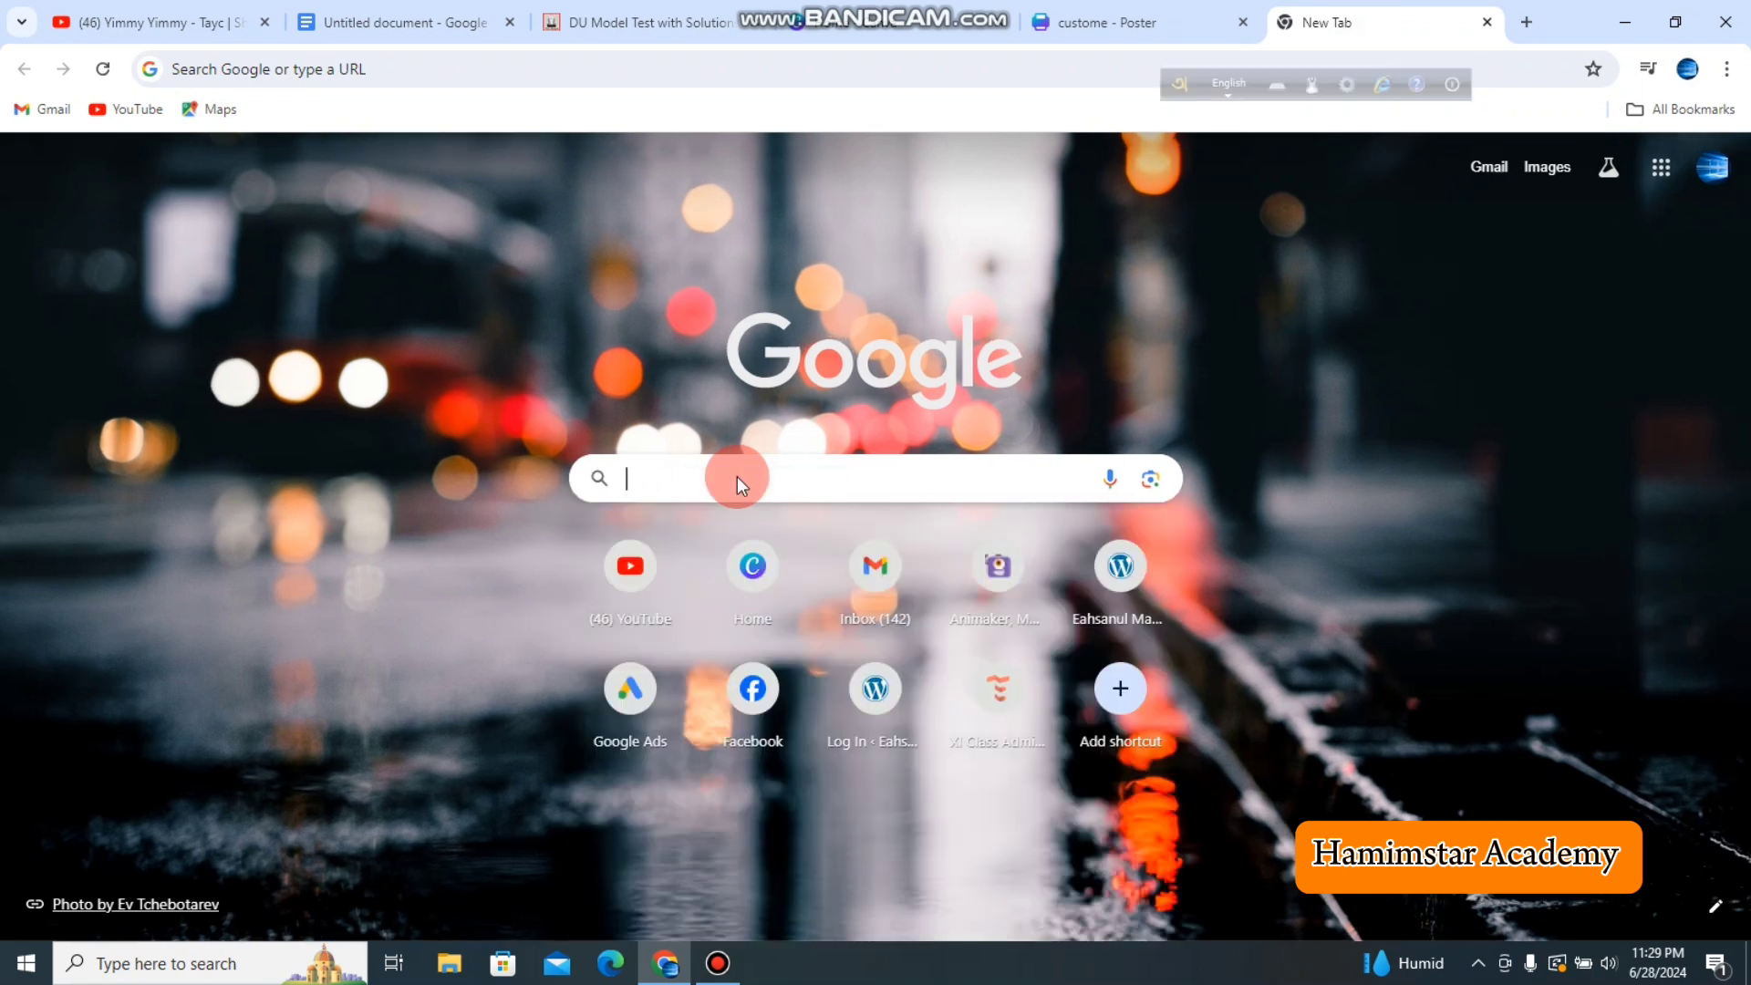
Step: Search the web for "dhaka university logo" and preview the Wikimedia Commons version of the logo among the image results
text(dhaka)
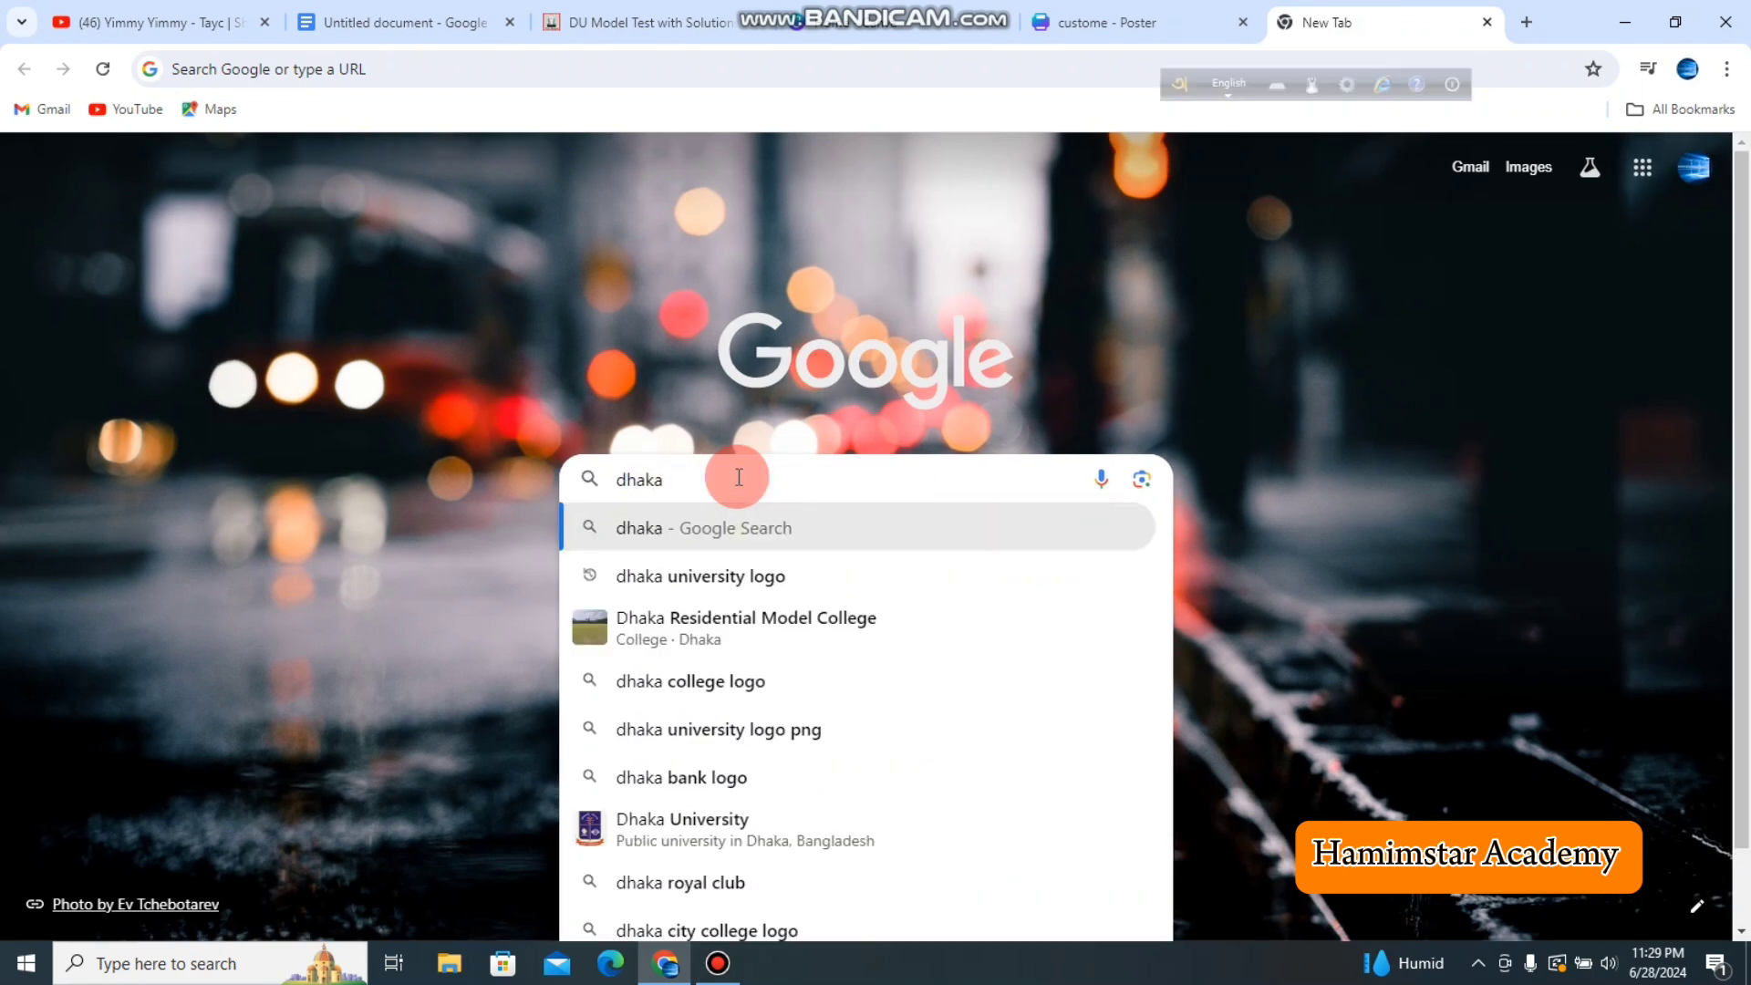
text( univer)
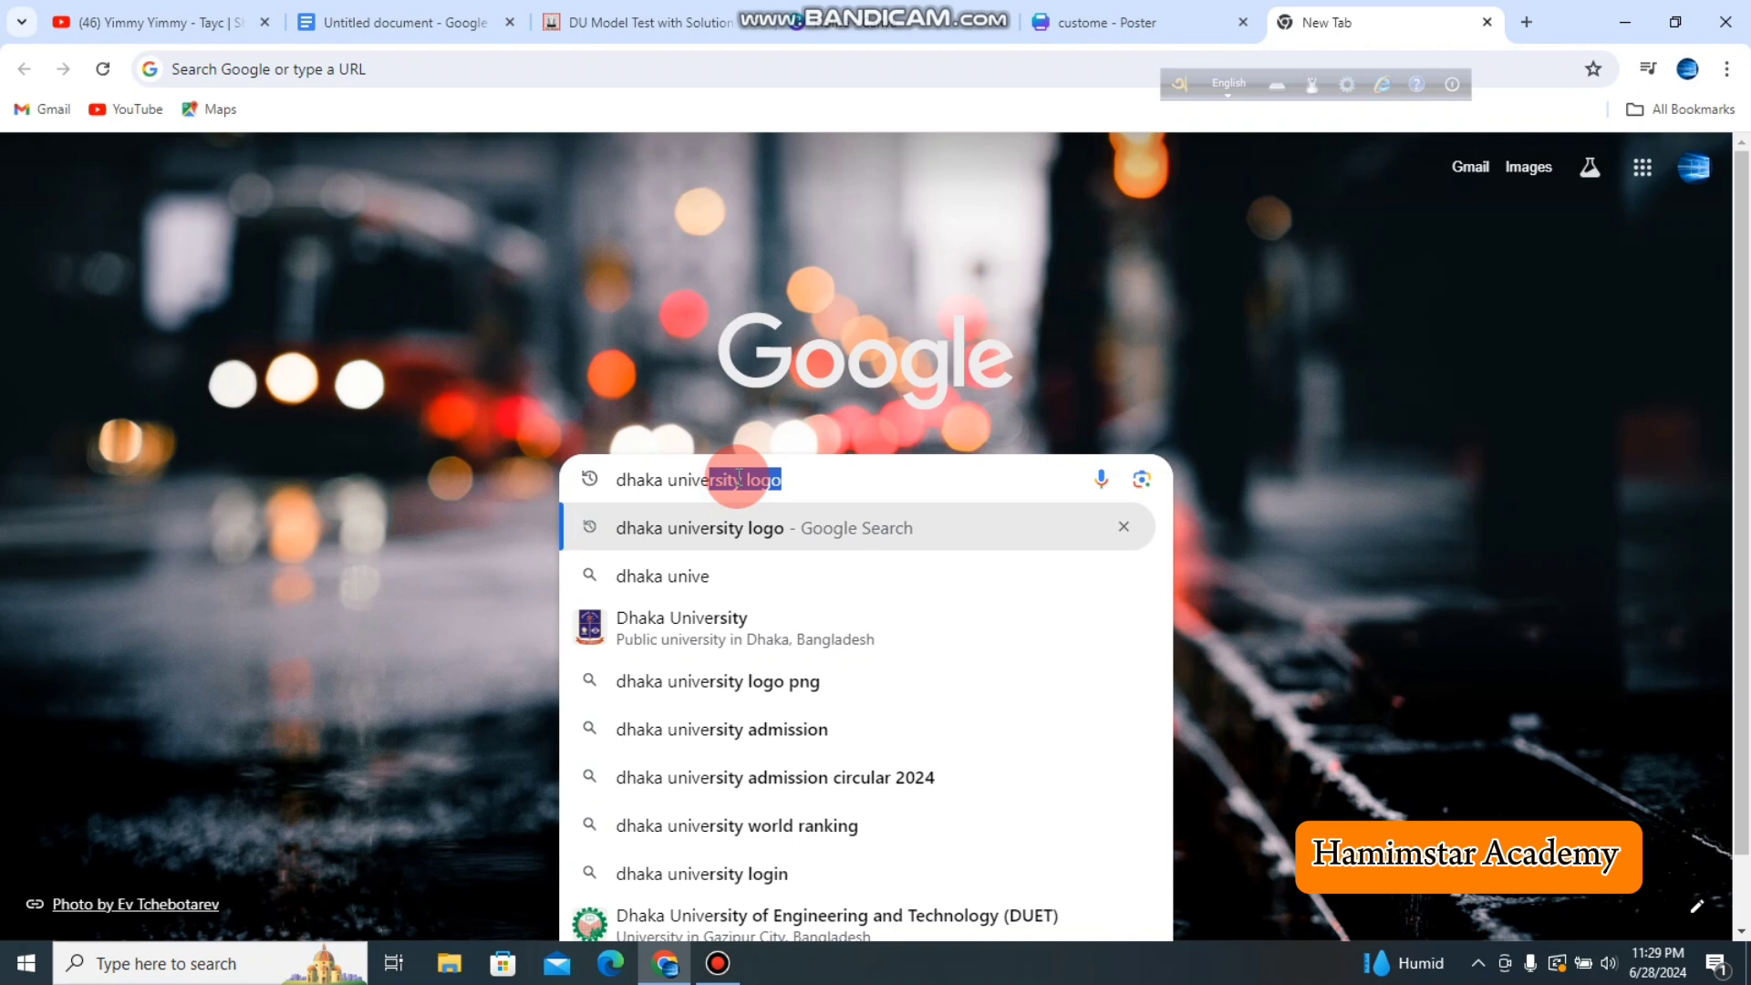
text(sity logo)
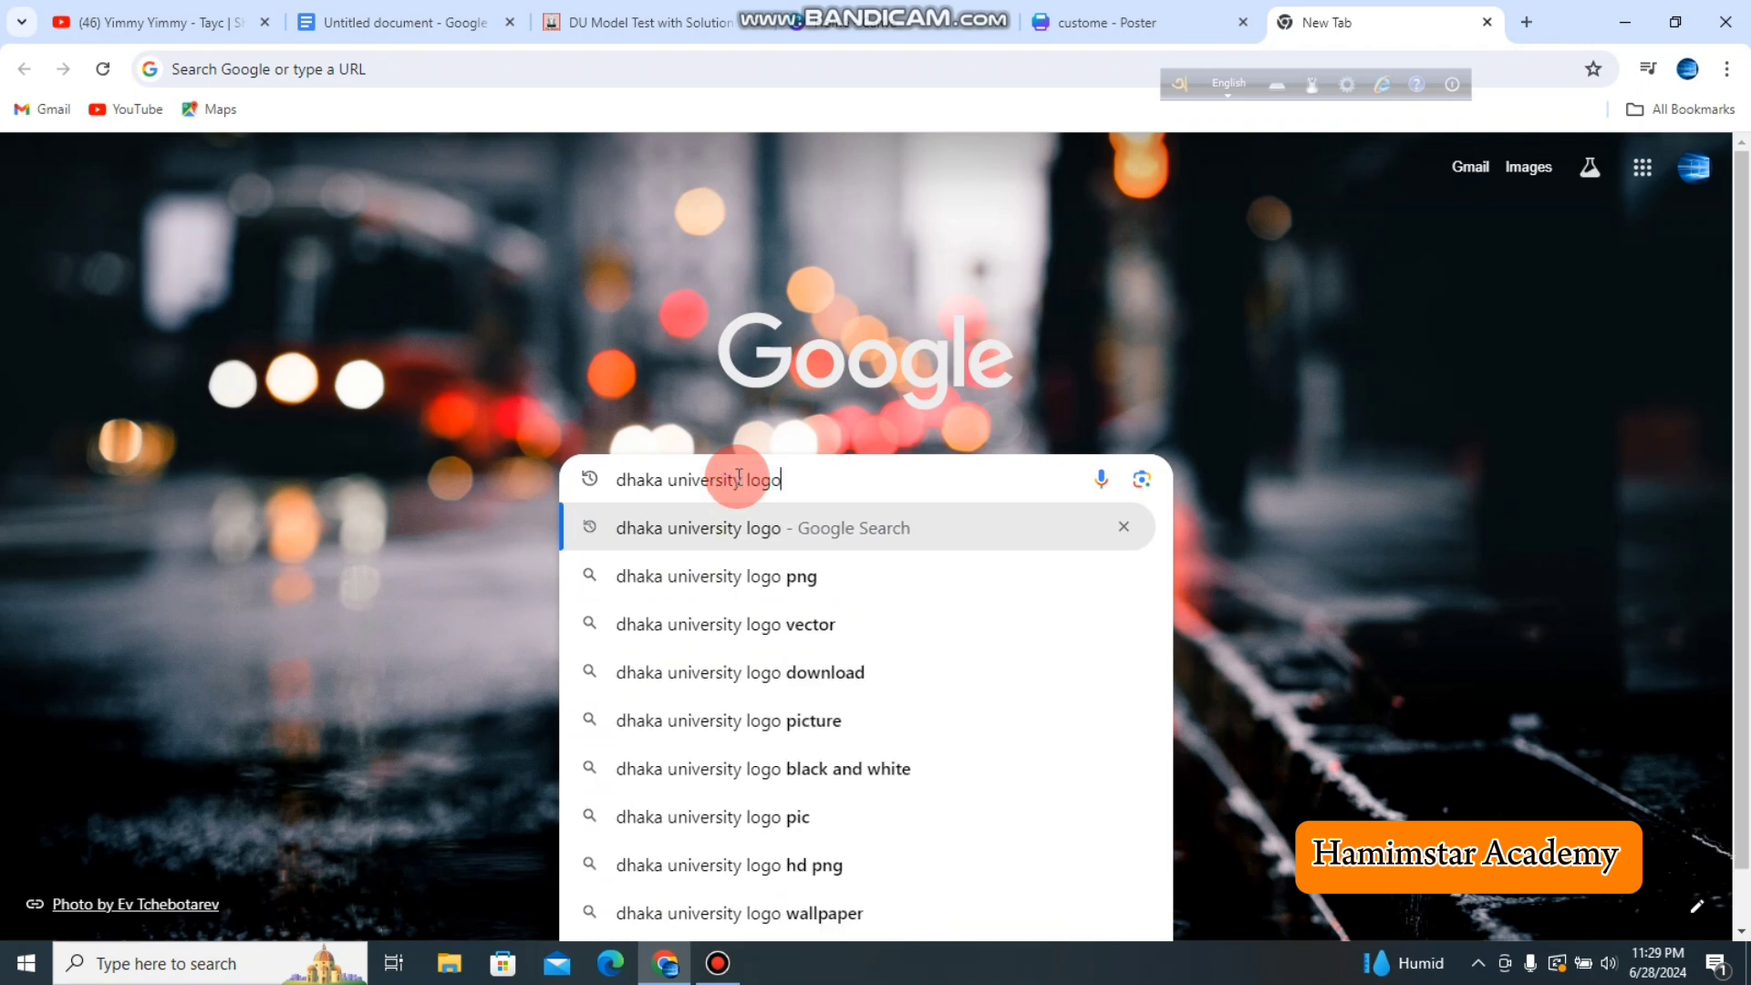
key(Return)
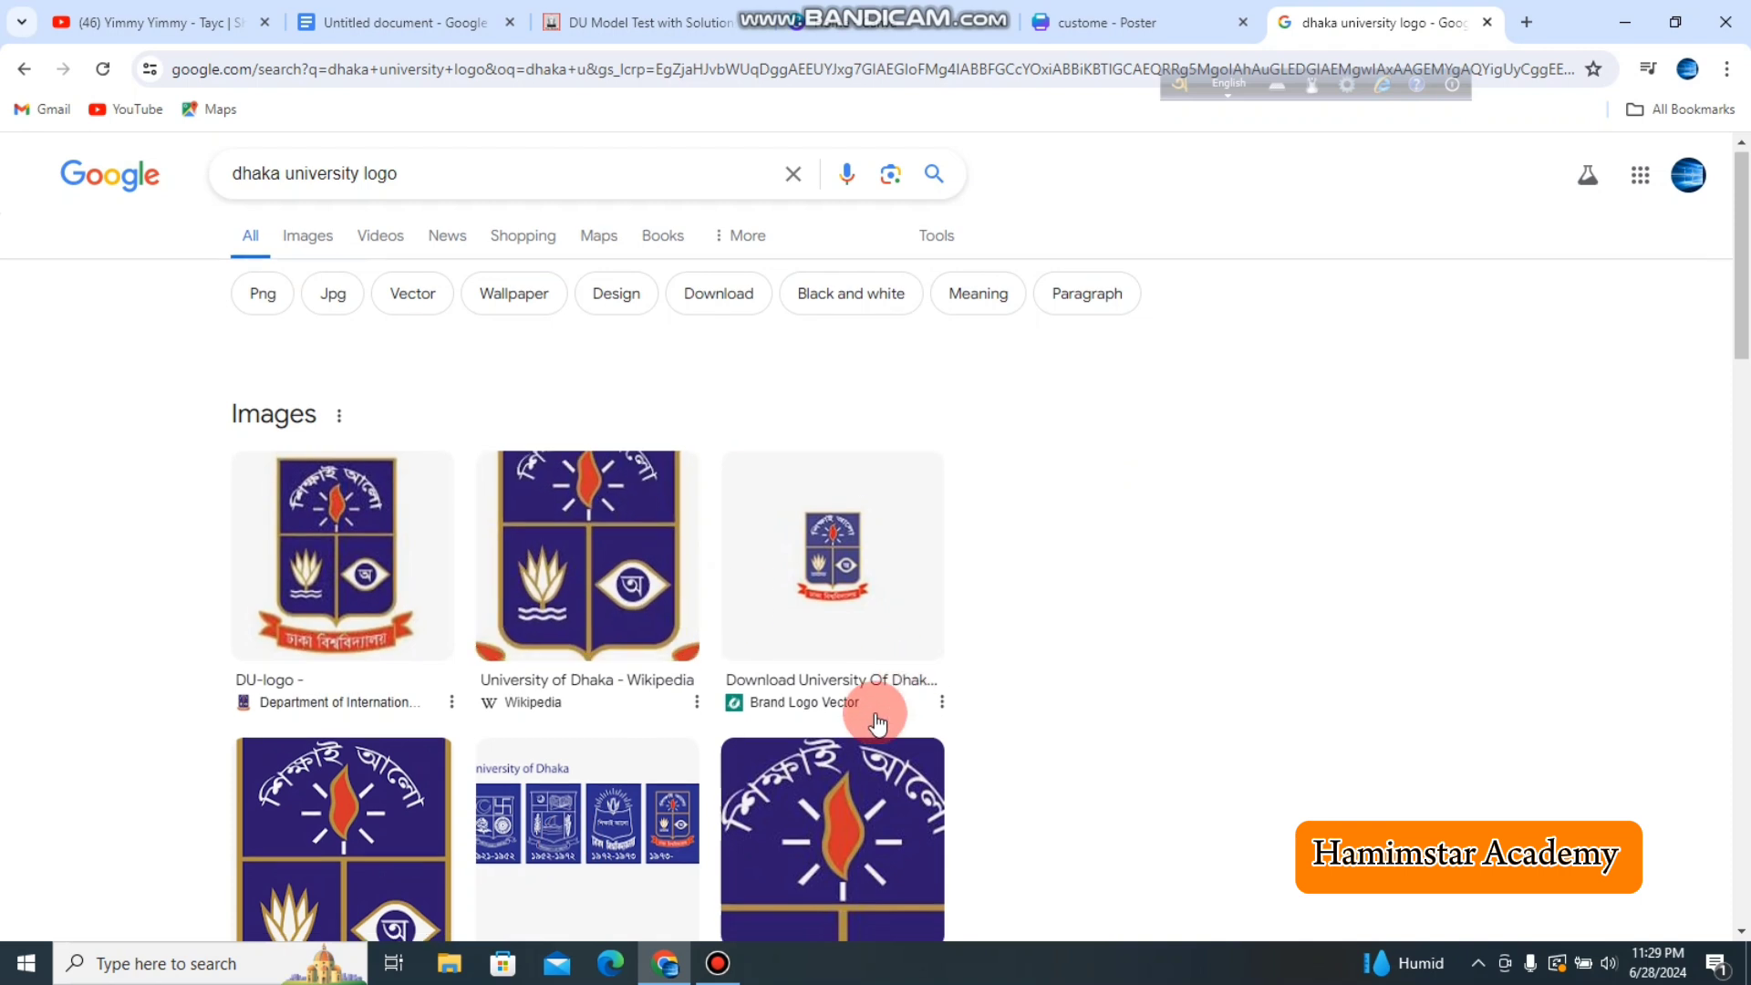
scroll(450, 529, down, 4)
scroll(701, 485, up, 1)
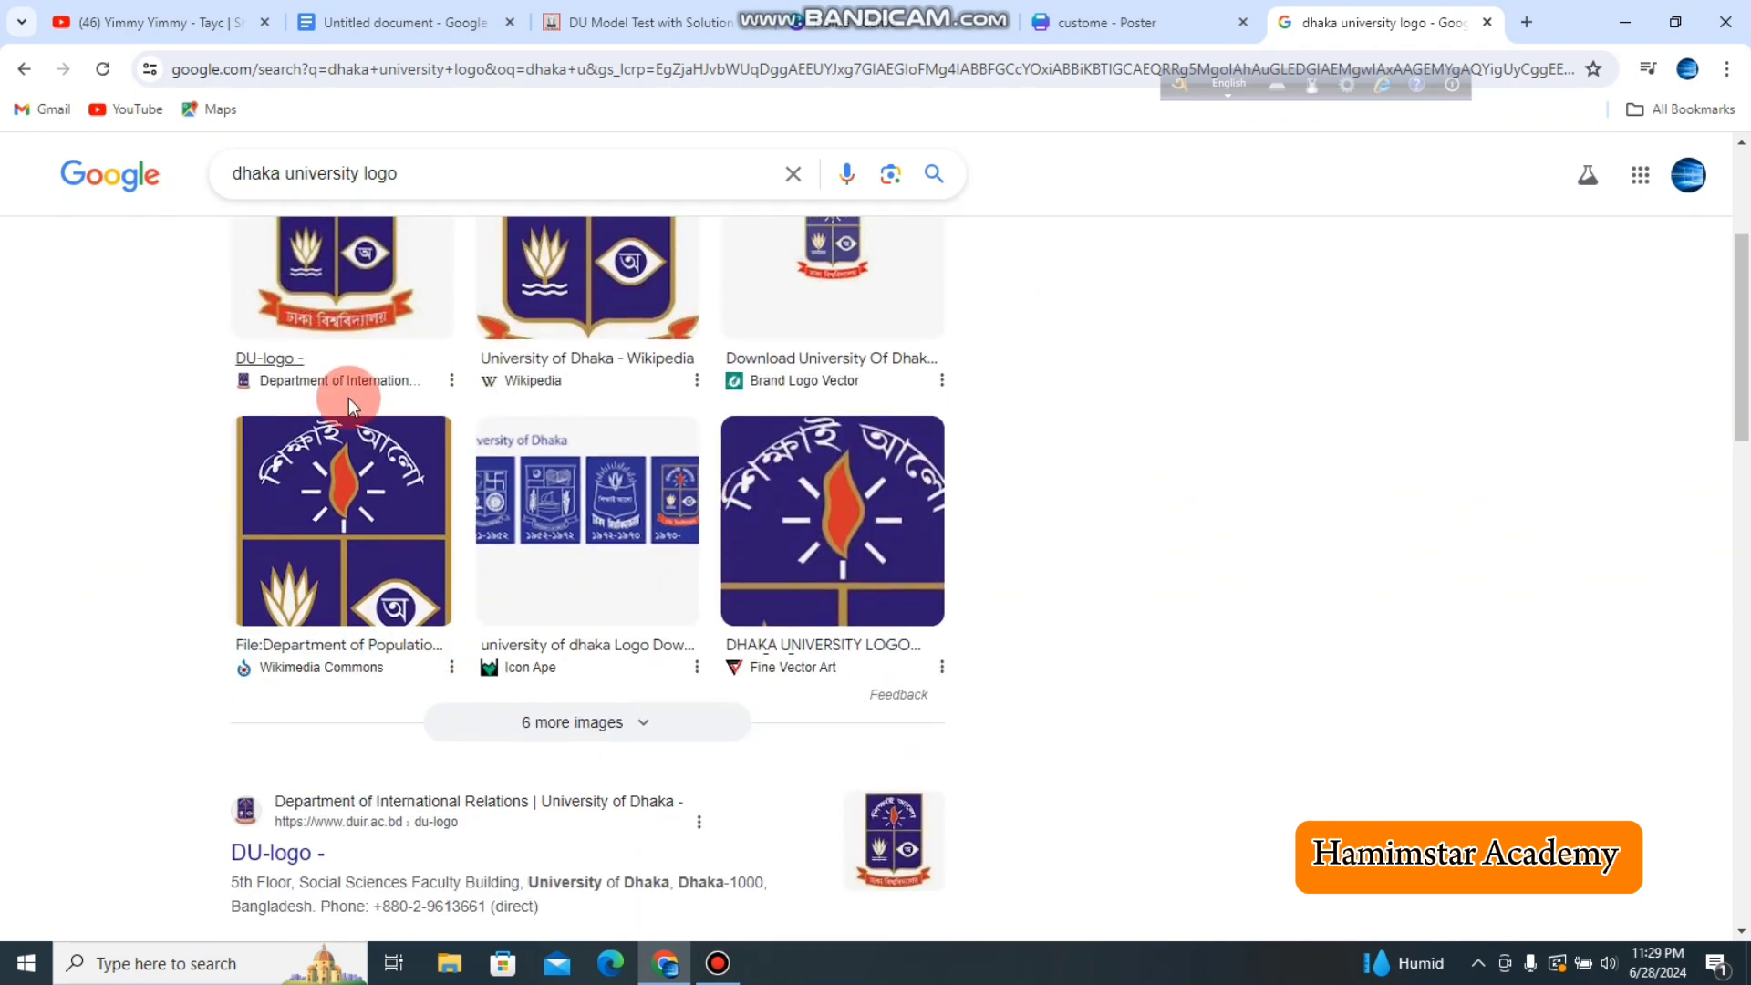
click(443, 502)
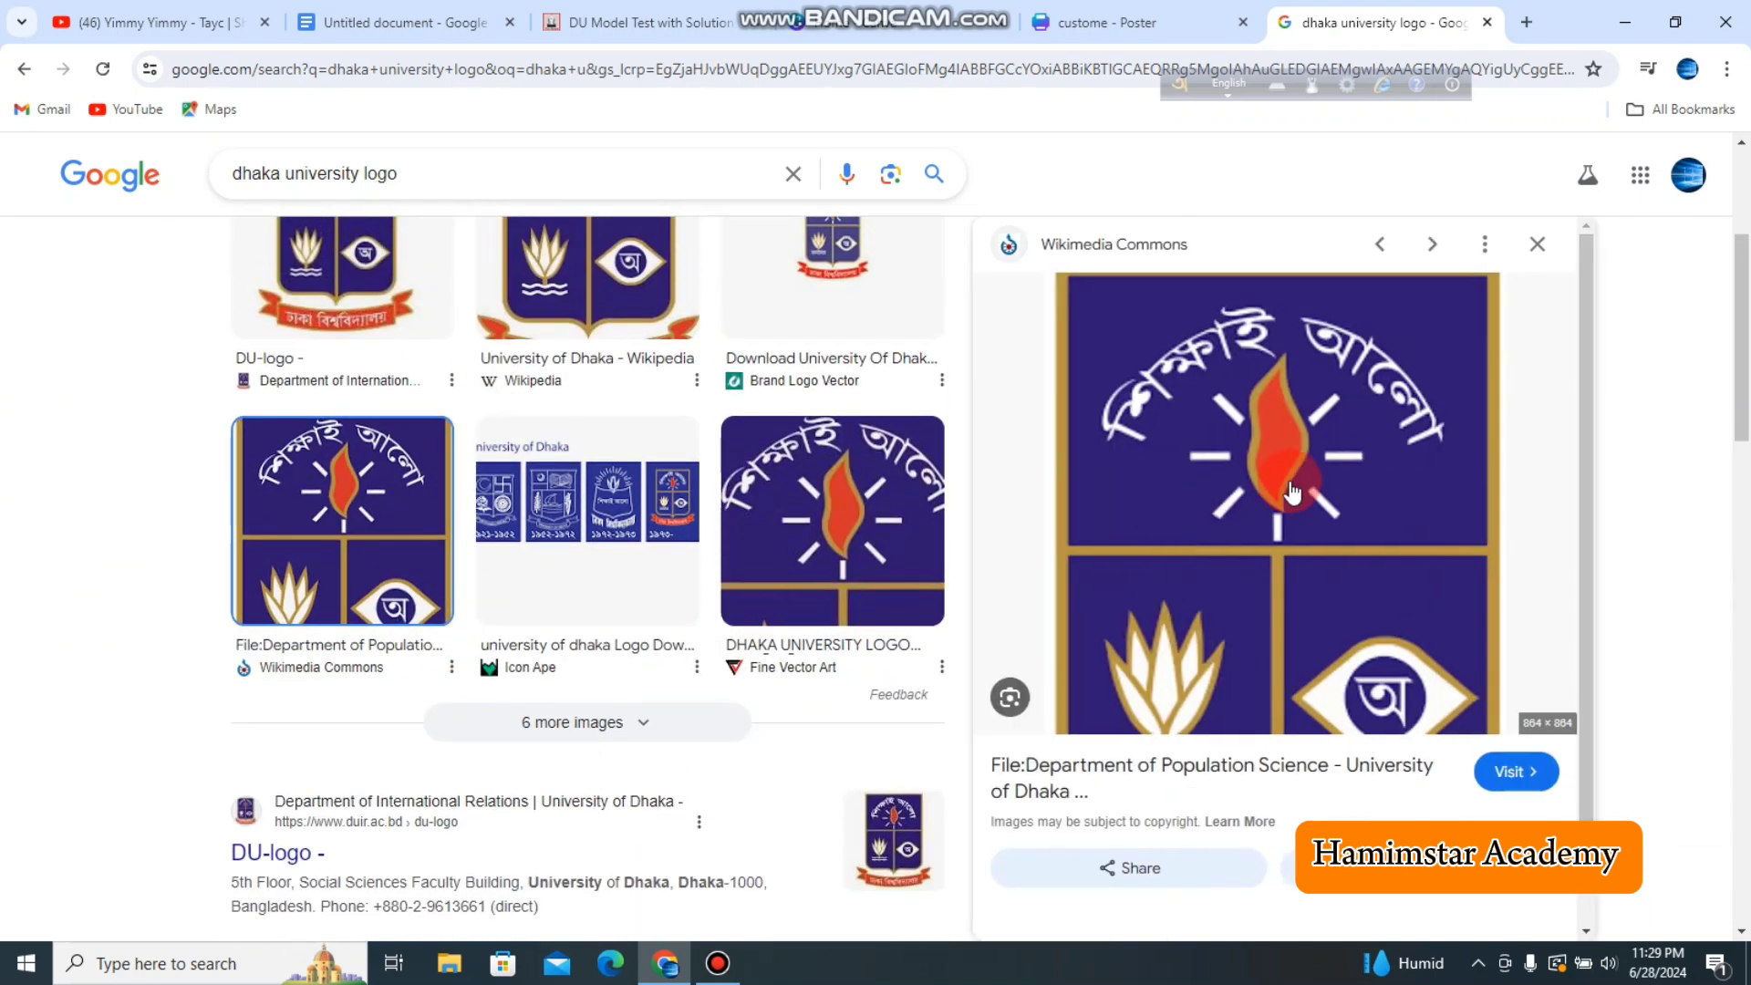
Step: Switch back to the poster design in Canva and look at the default heading style among the text options
click(822, 15)
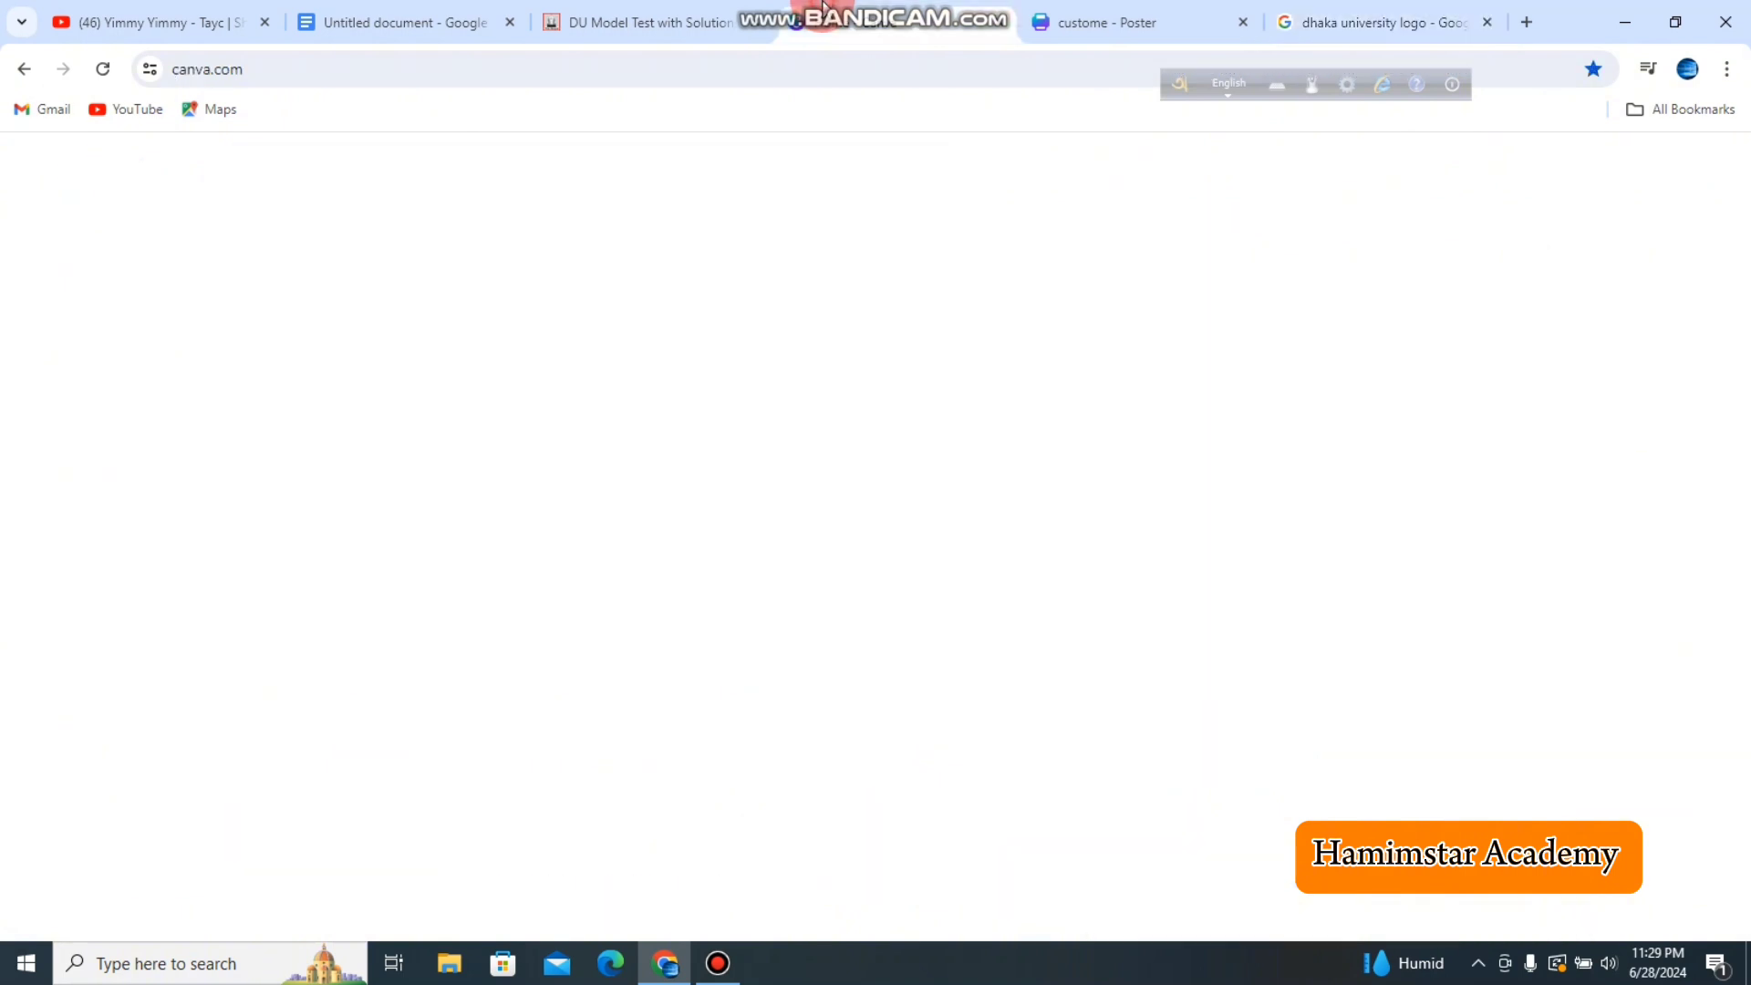
click(1105, 20)
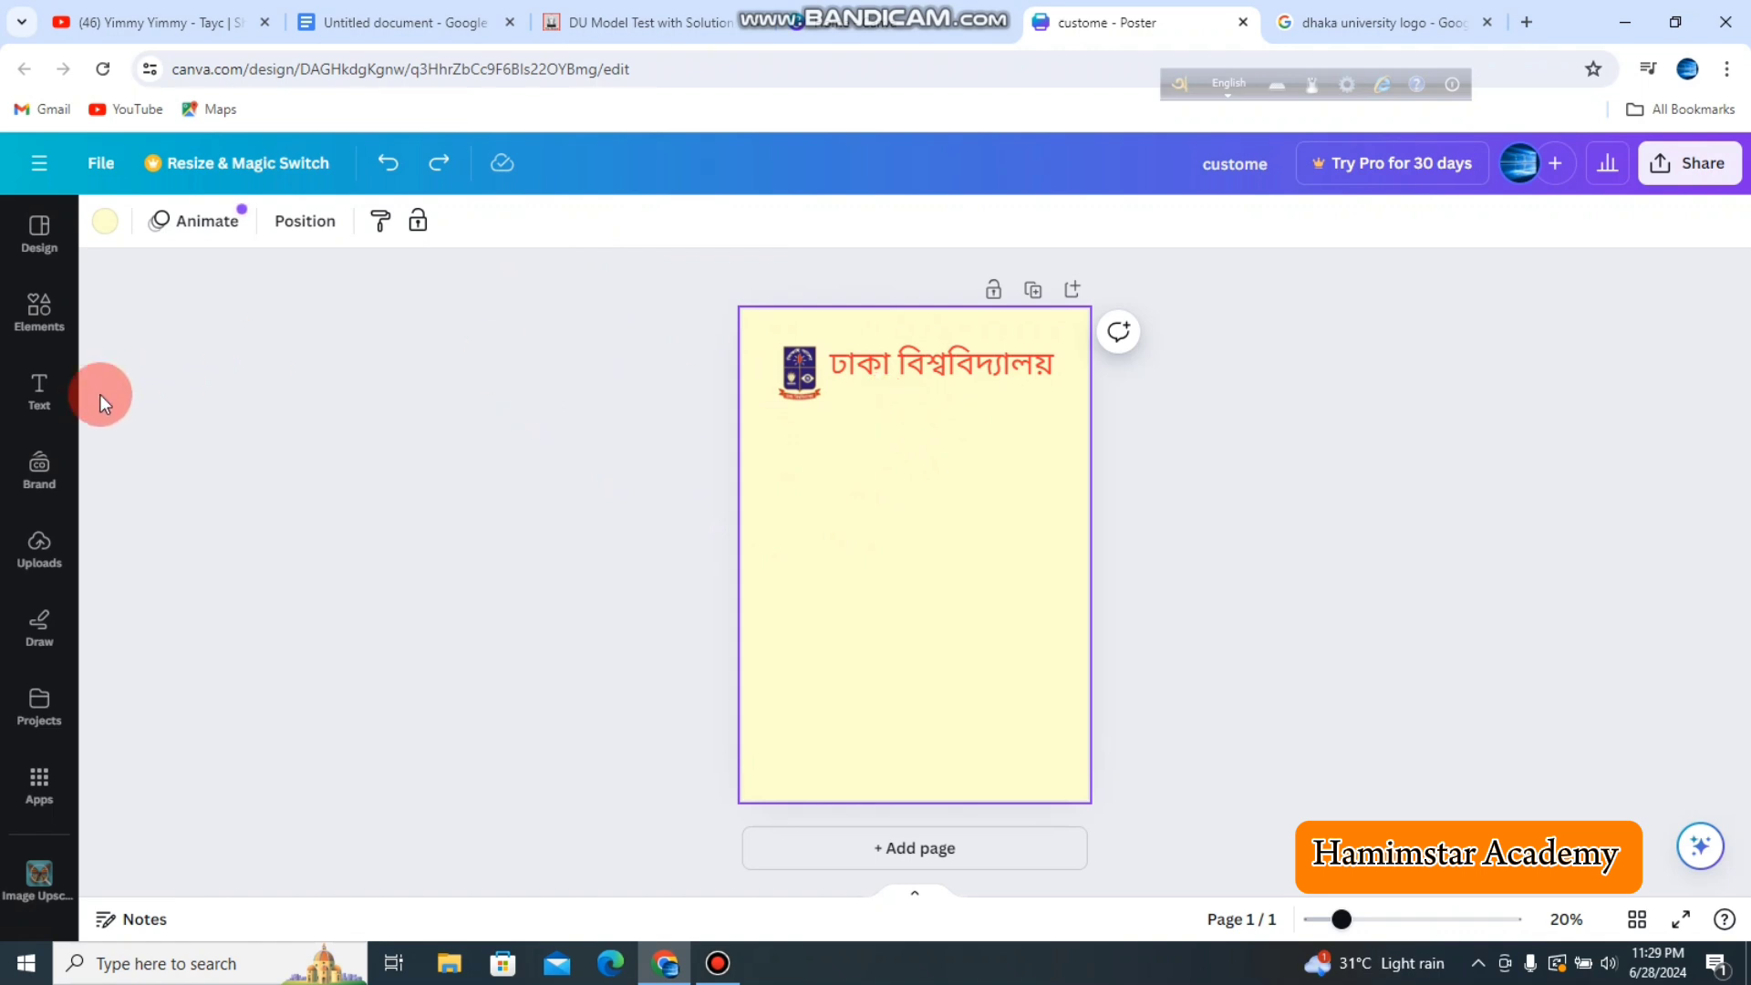
click(45, 401)
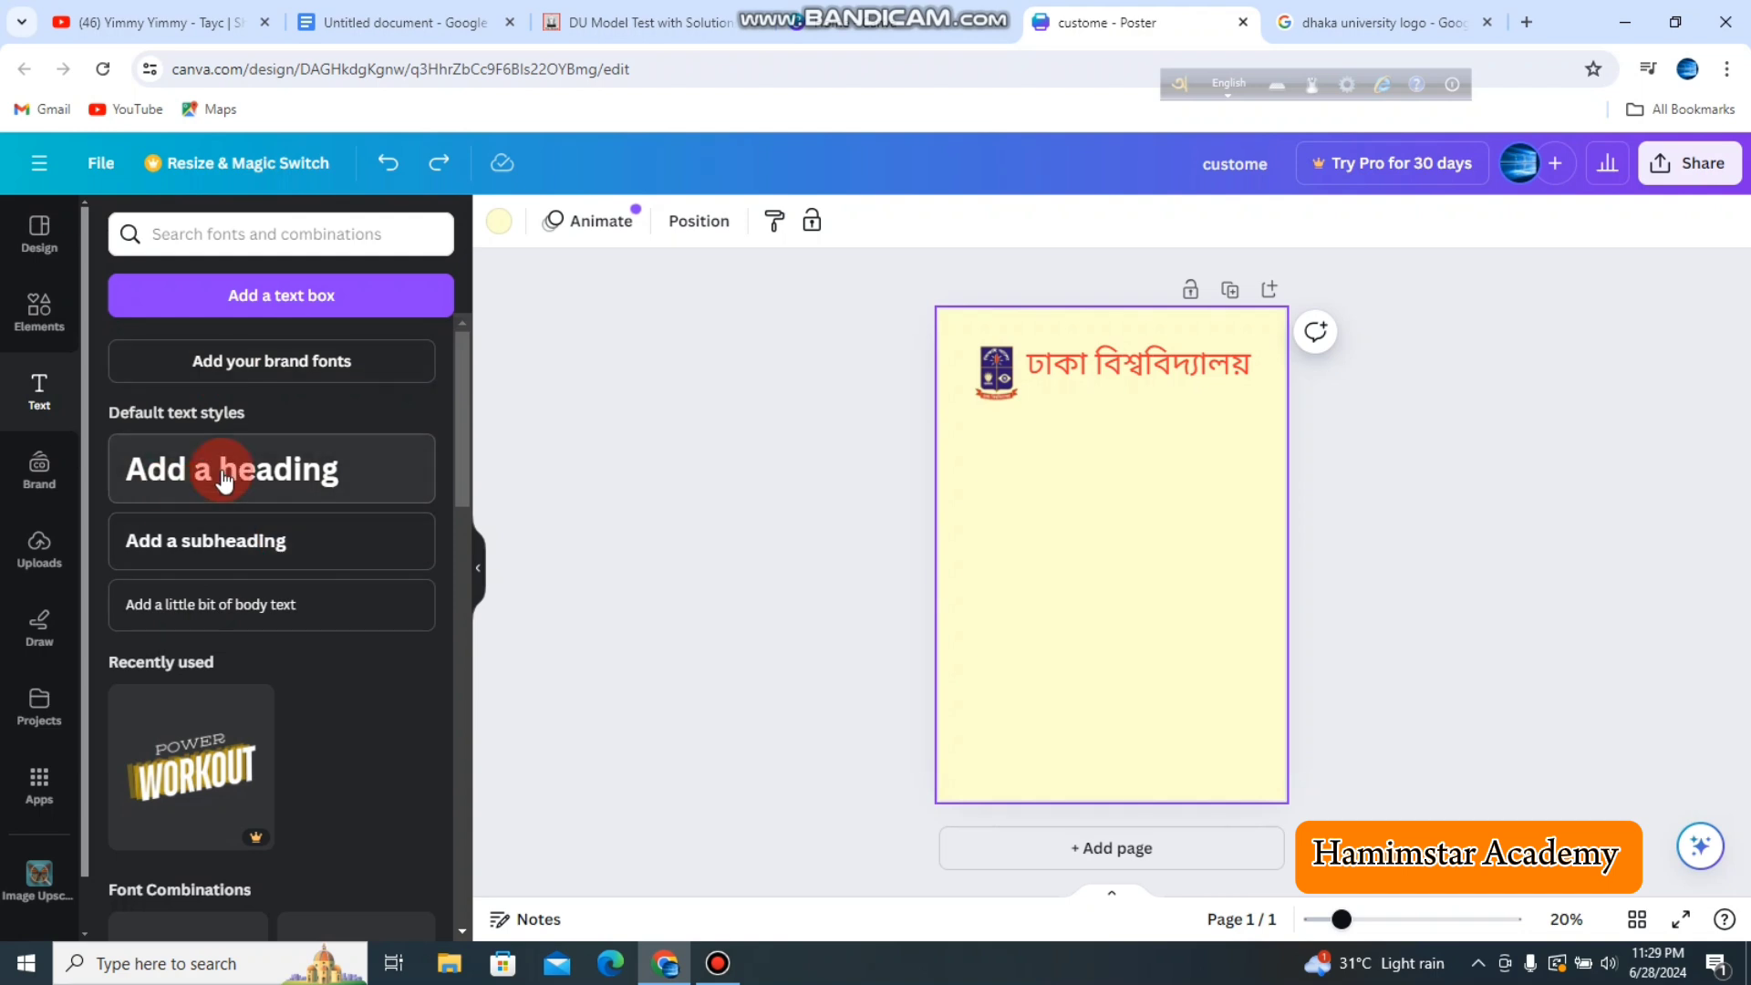
click(476, 561)
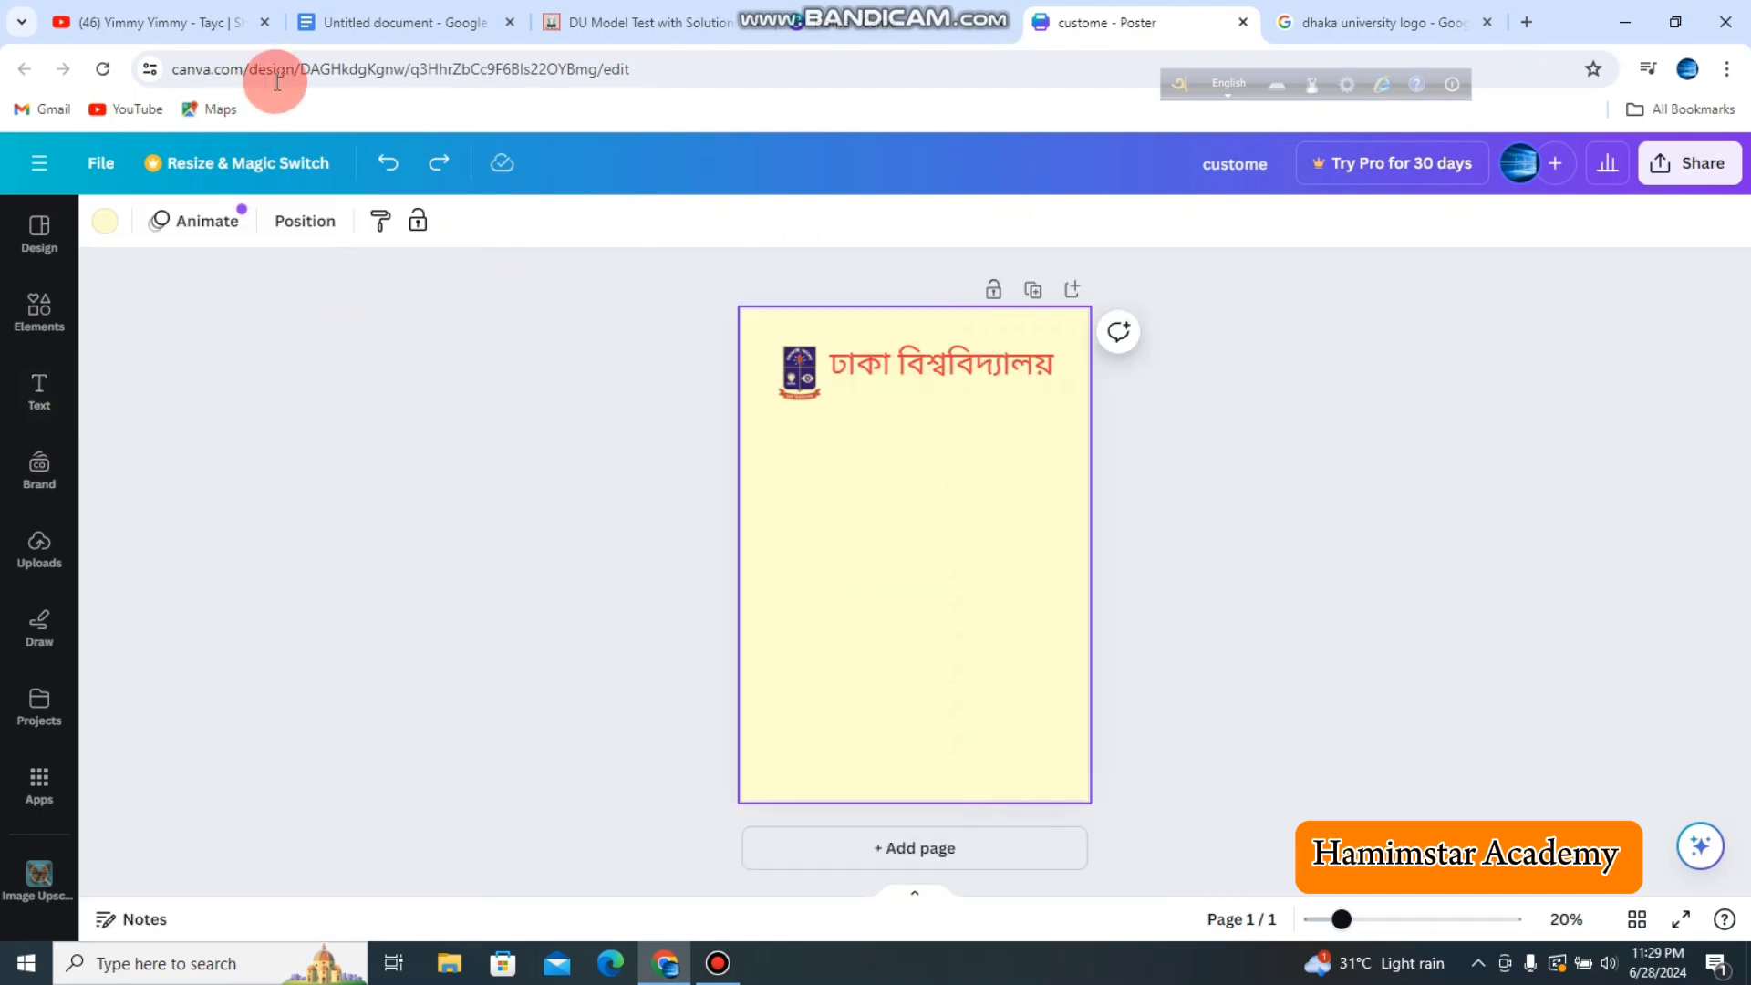
Step: Undo changes to restore the green heading "মডেল টেস্ট" below the first heading and look at its text colour options
click(387, 181)
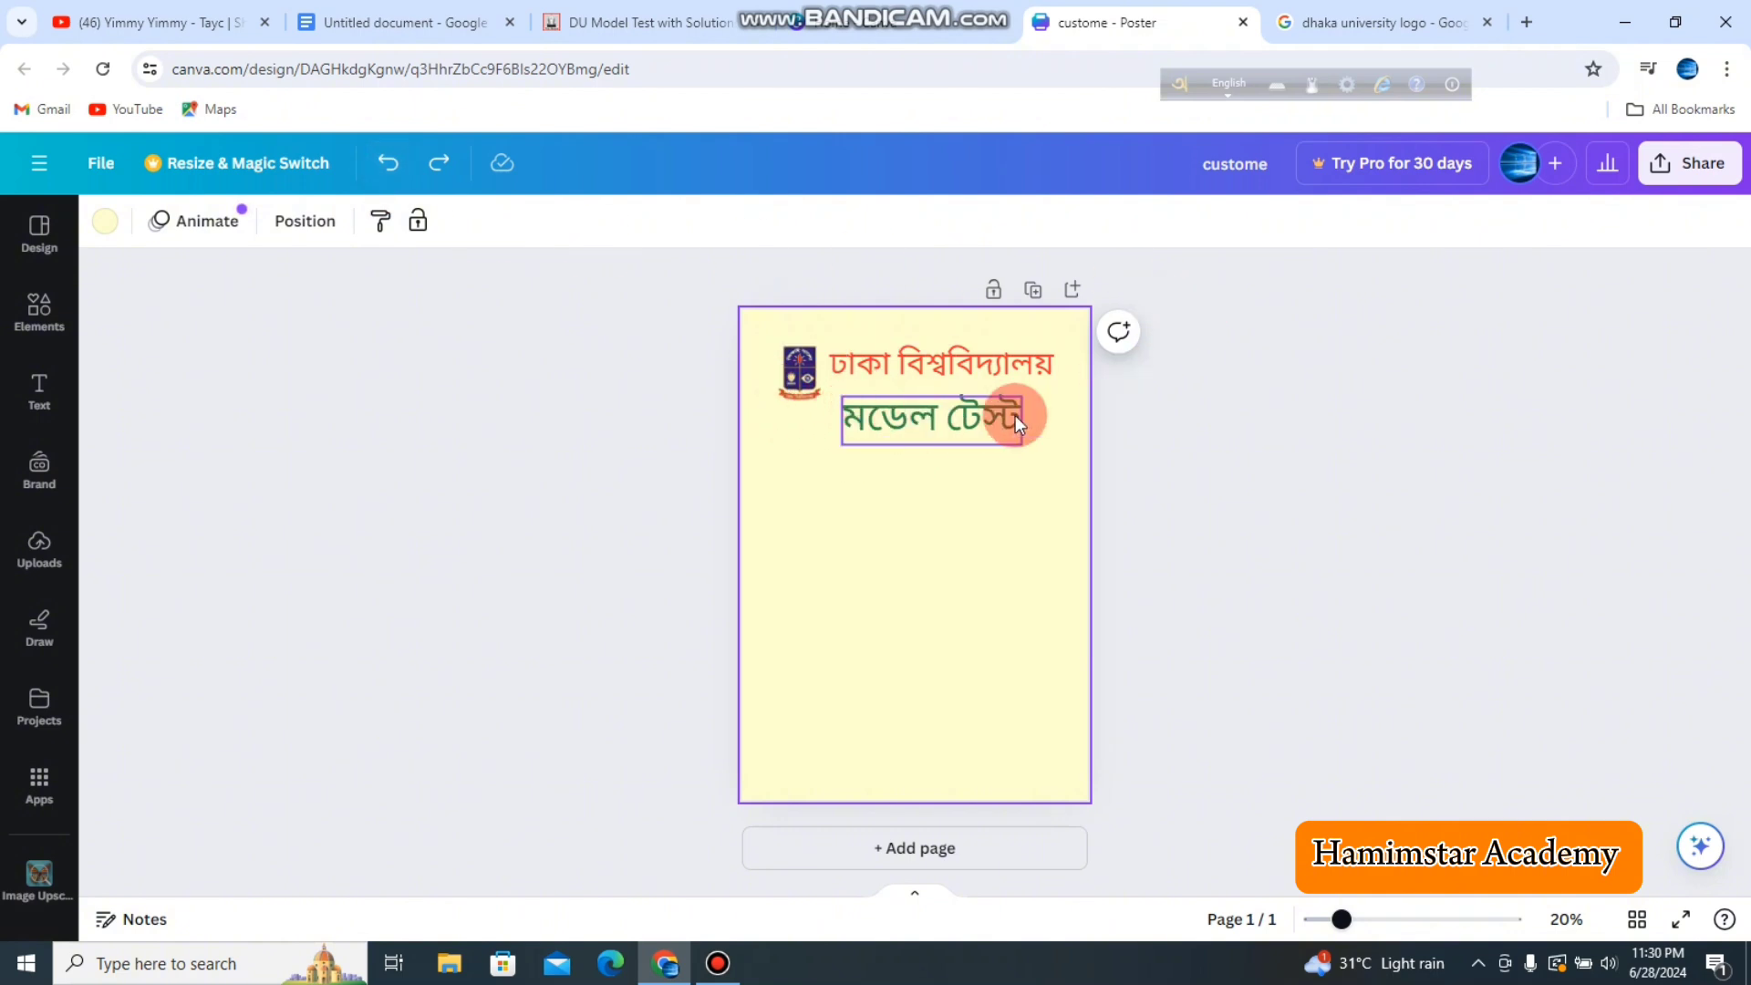
click(919, 429)
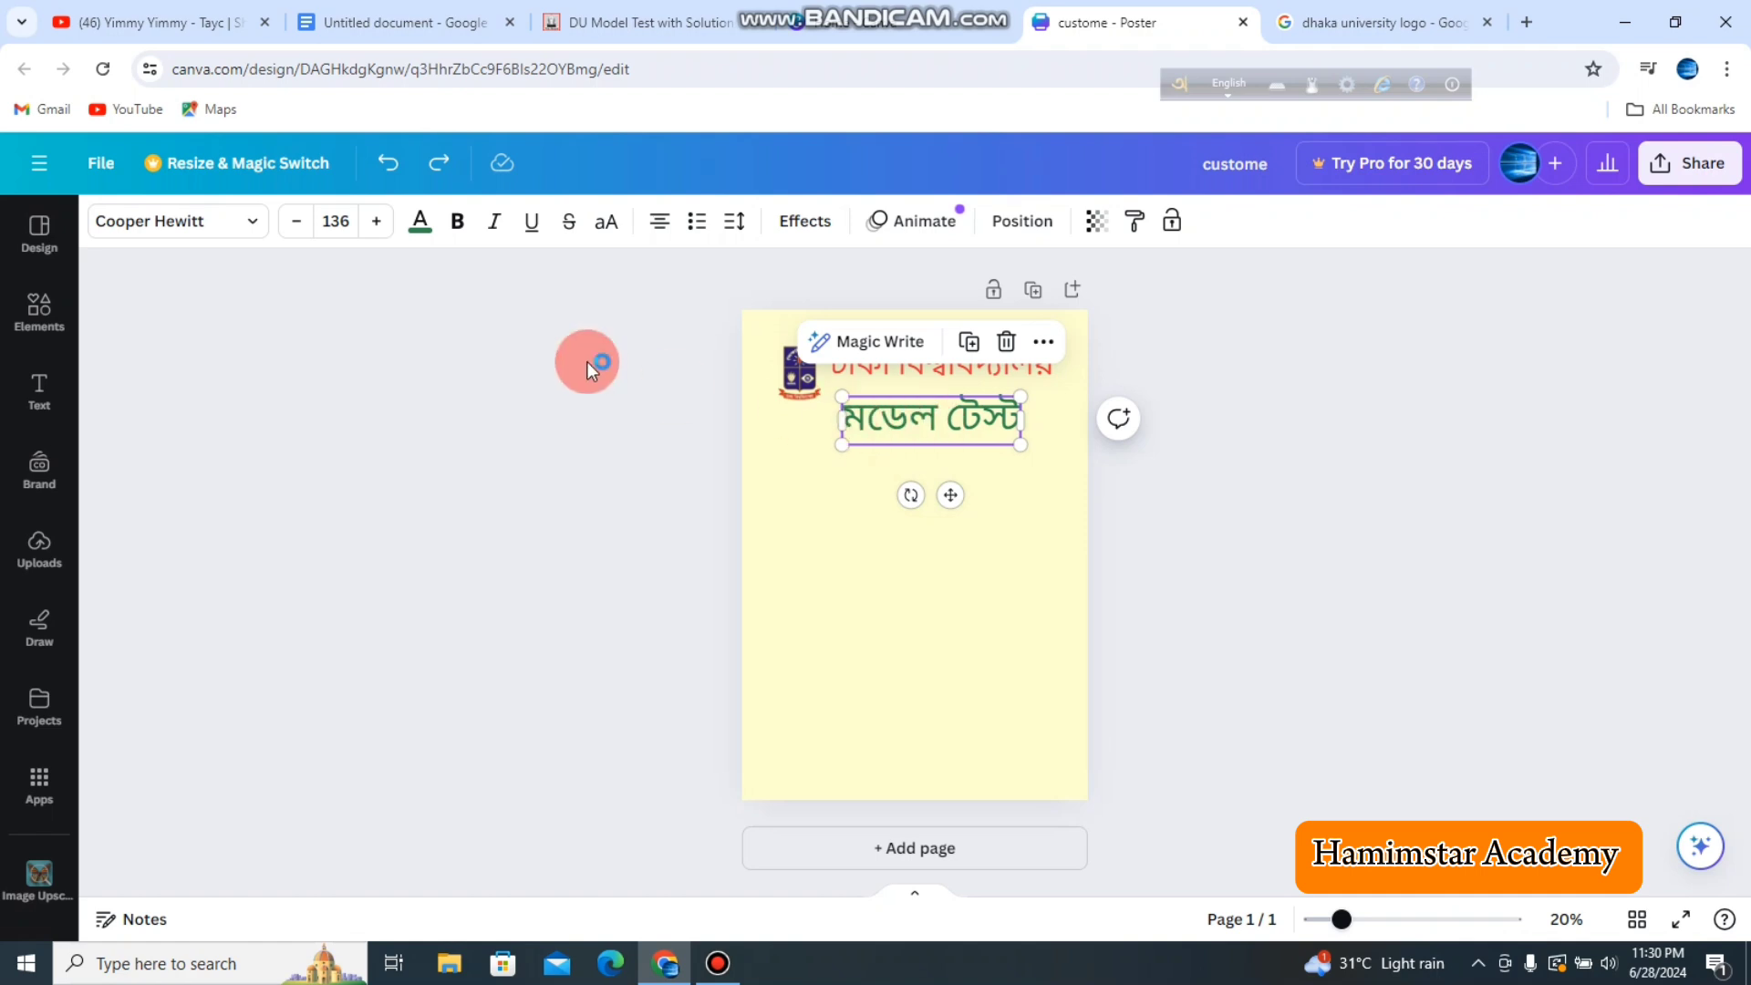
click(418, 225)
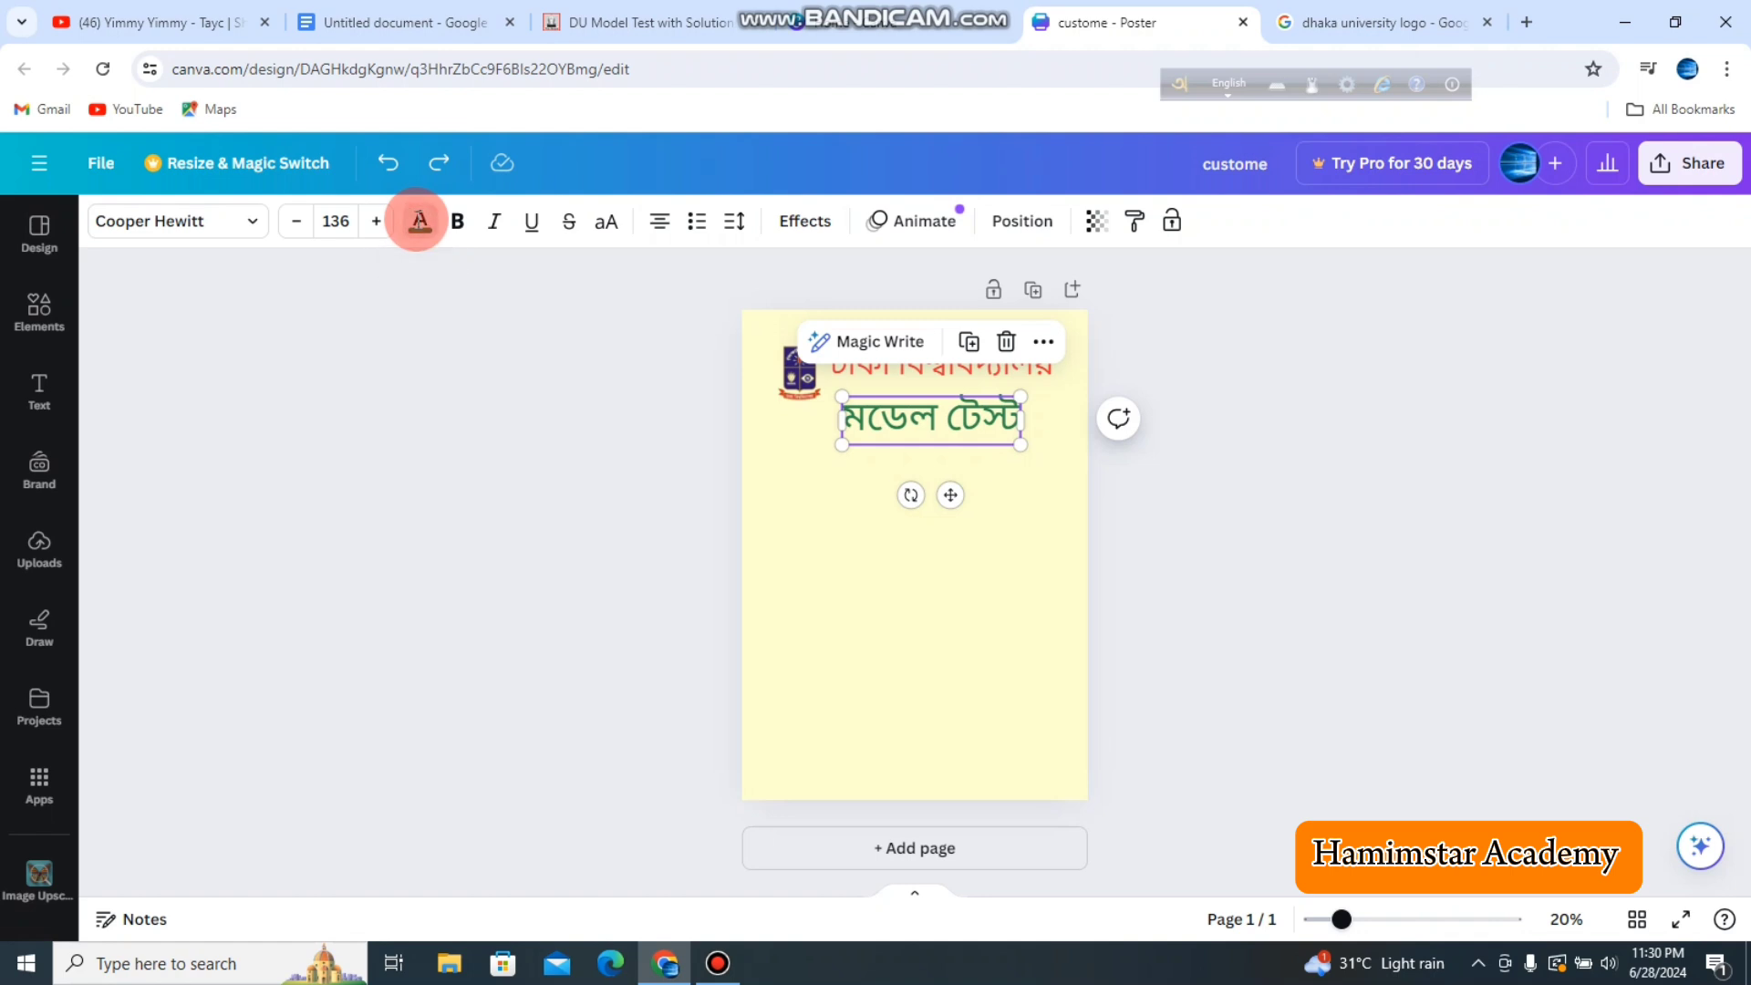
click(257, 610)
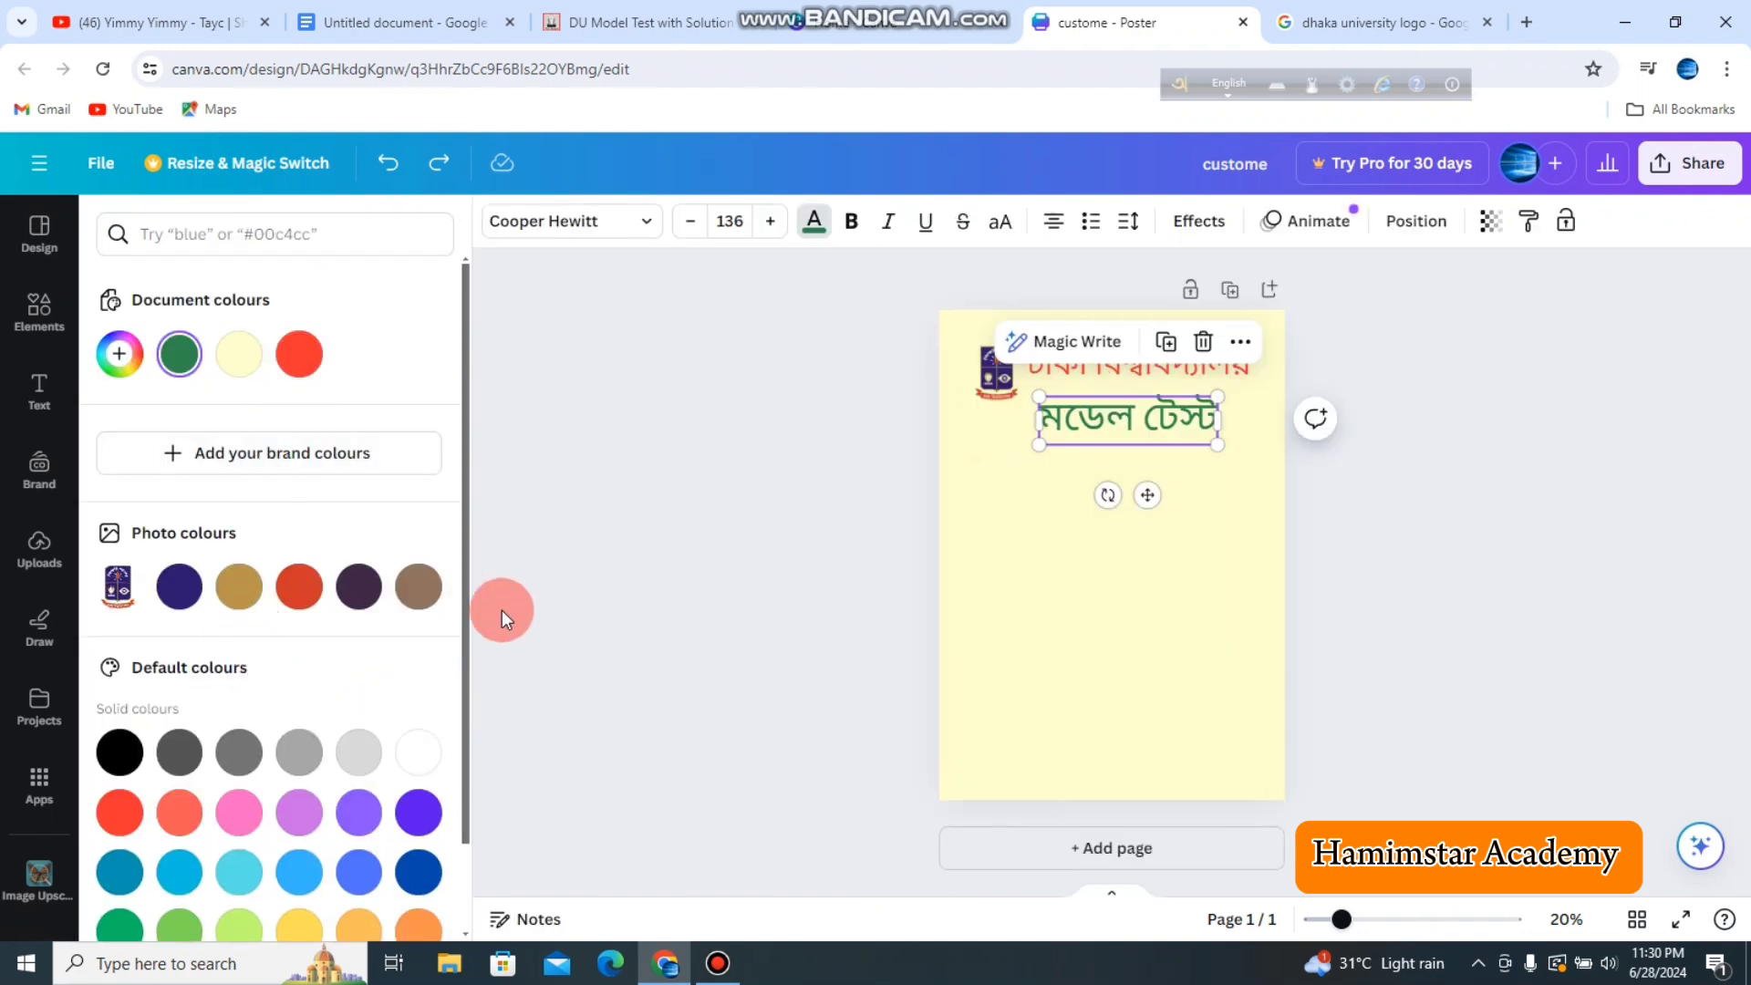
click(548, 511)
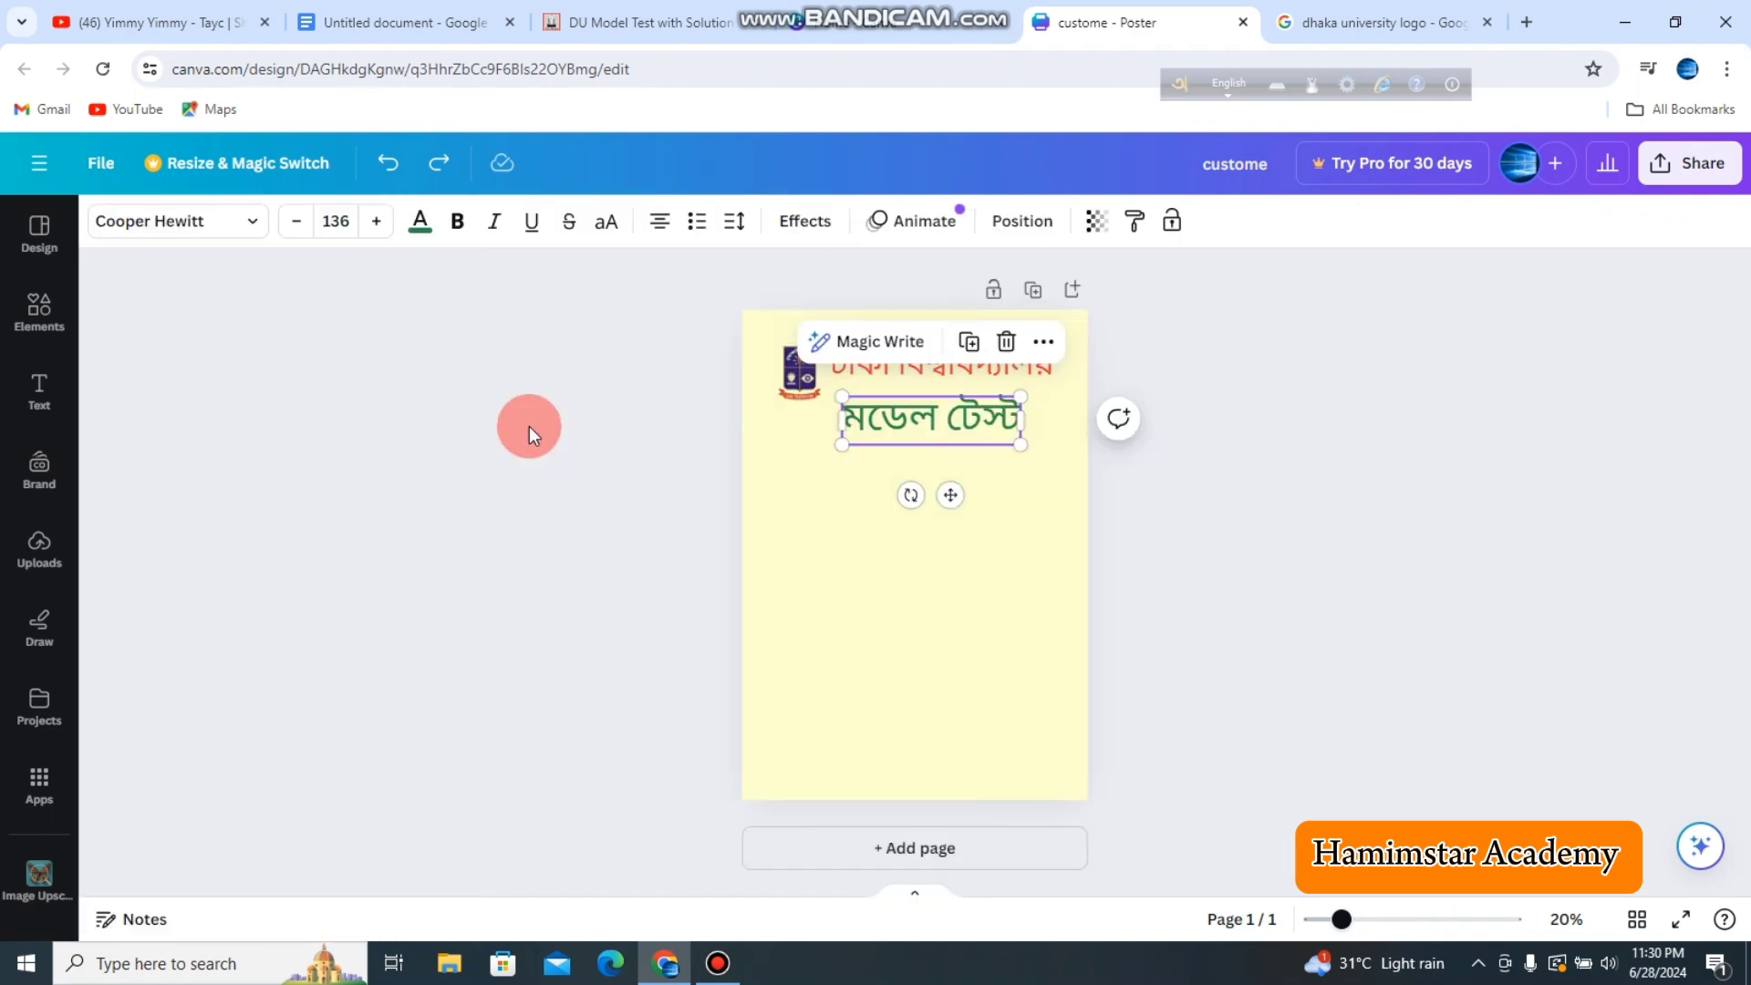
click(480, 486)
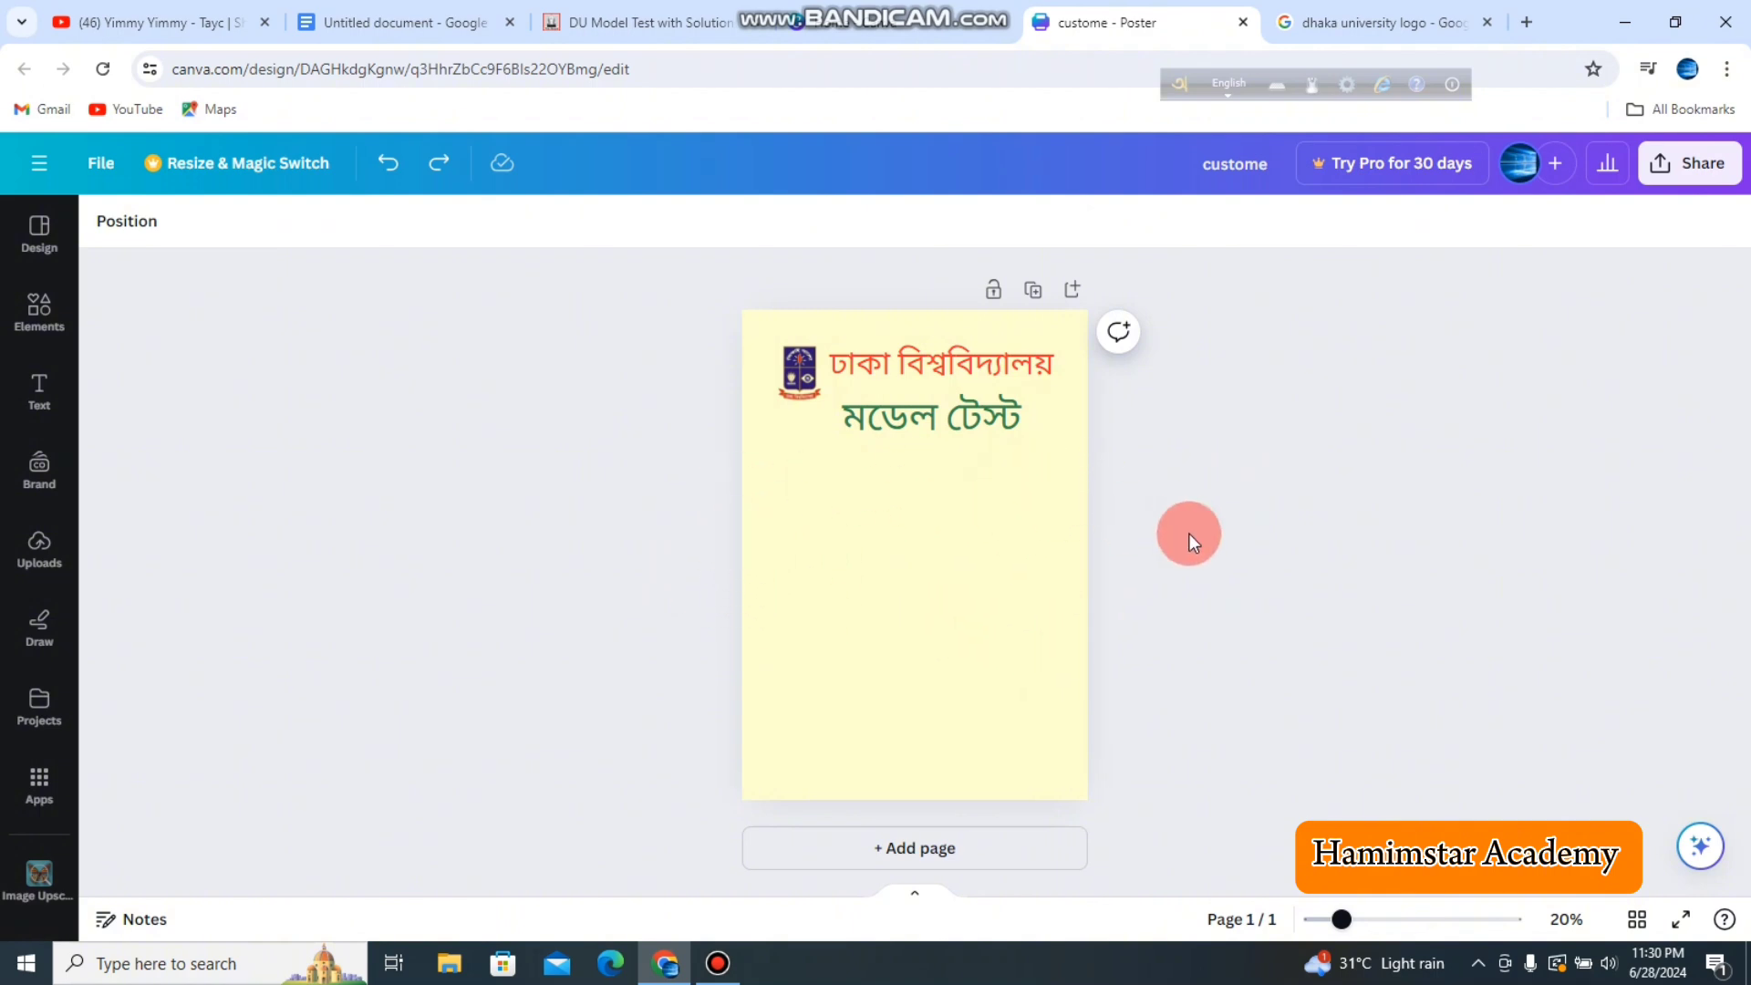
Step: Undo further changes to restore the red band across the page and the "15 MODEL TESTS" text on it
click(395, 172)
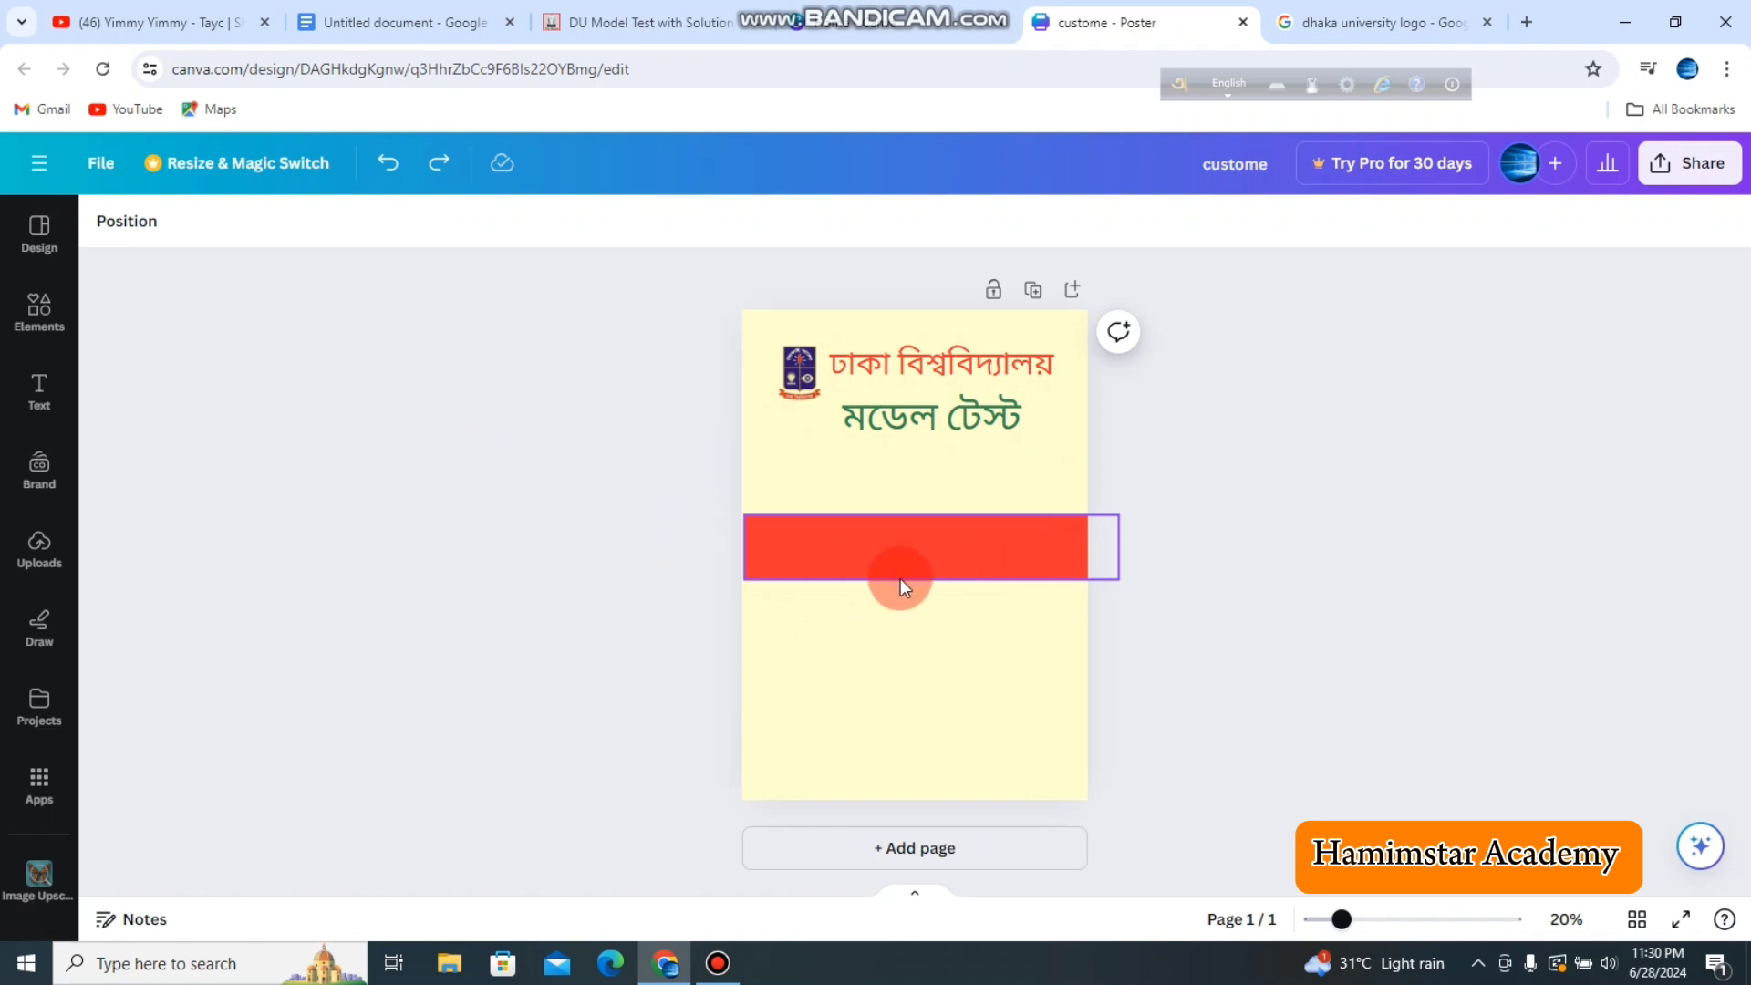
click(59, 399)
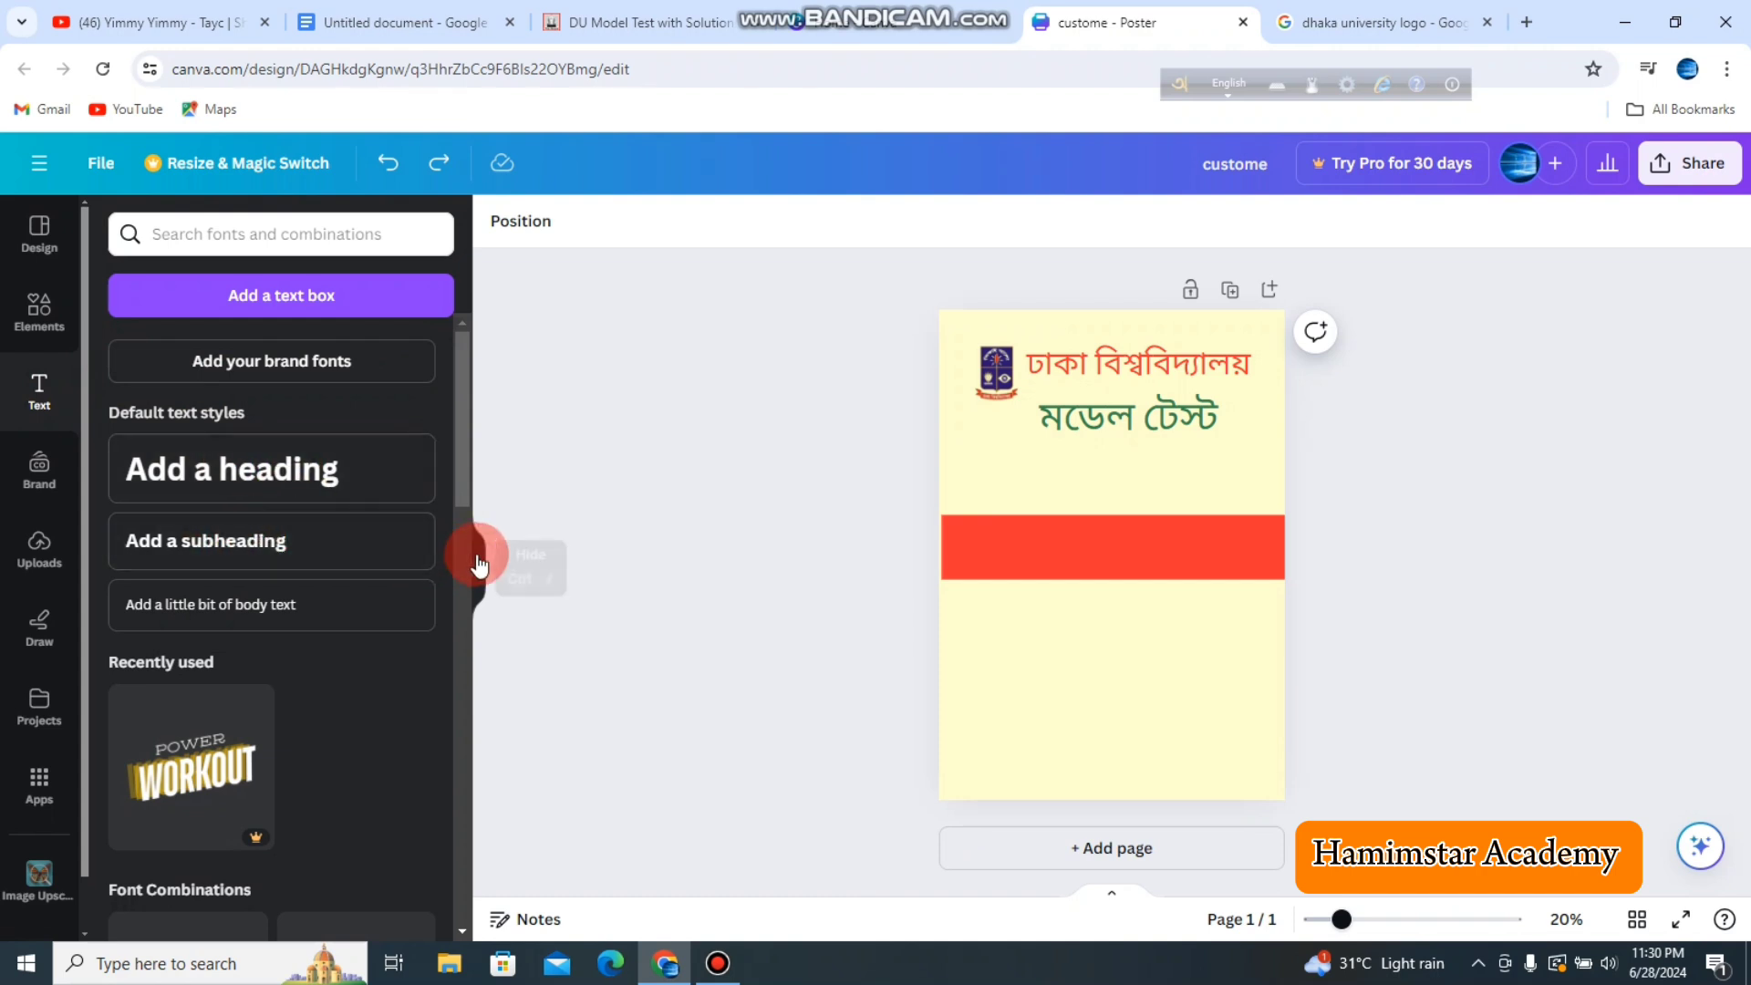
click(476, 566)
click(390, 183)
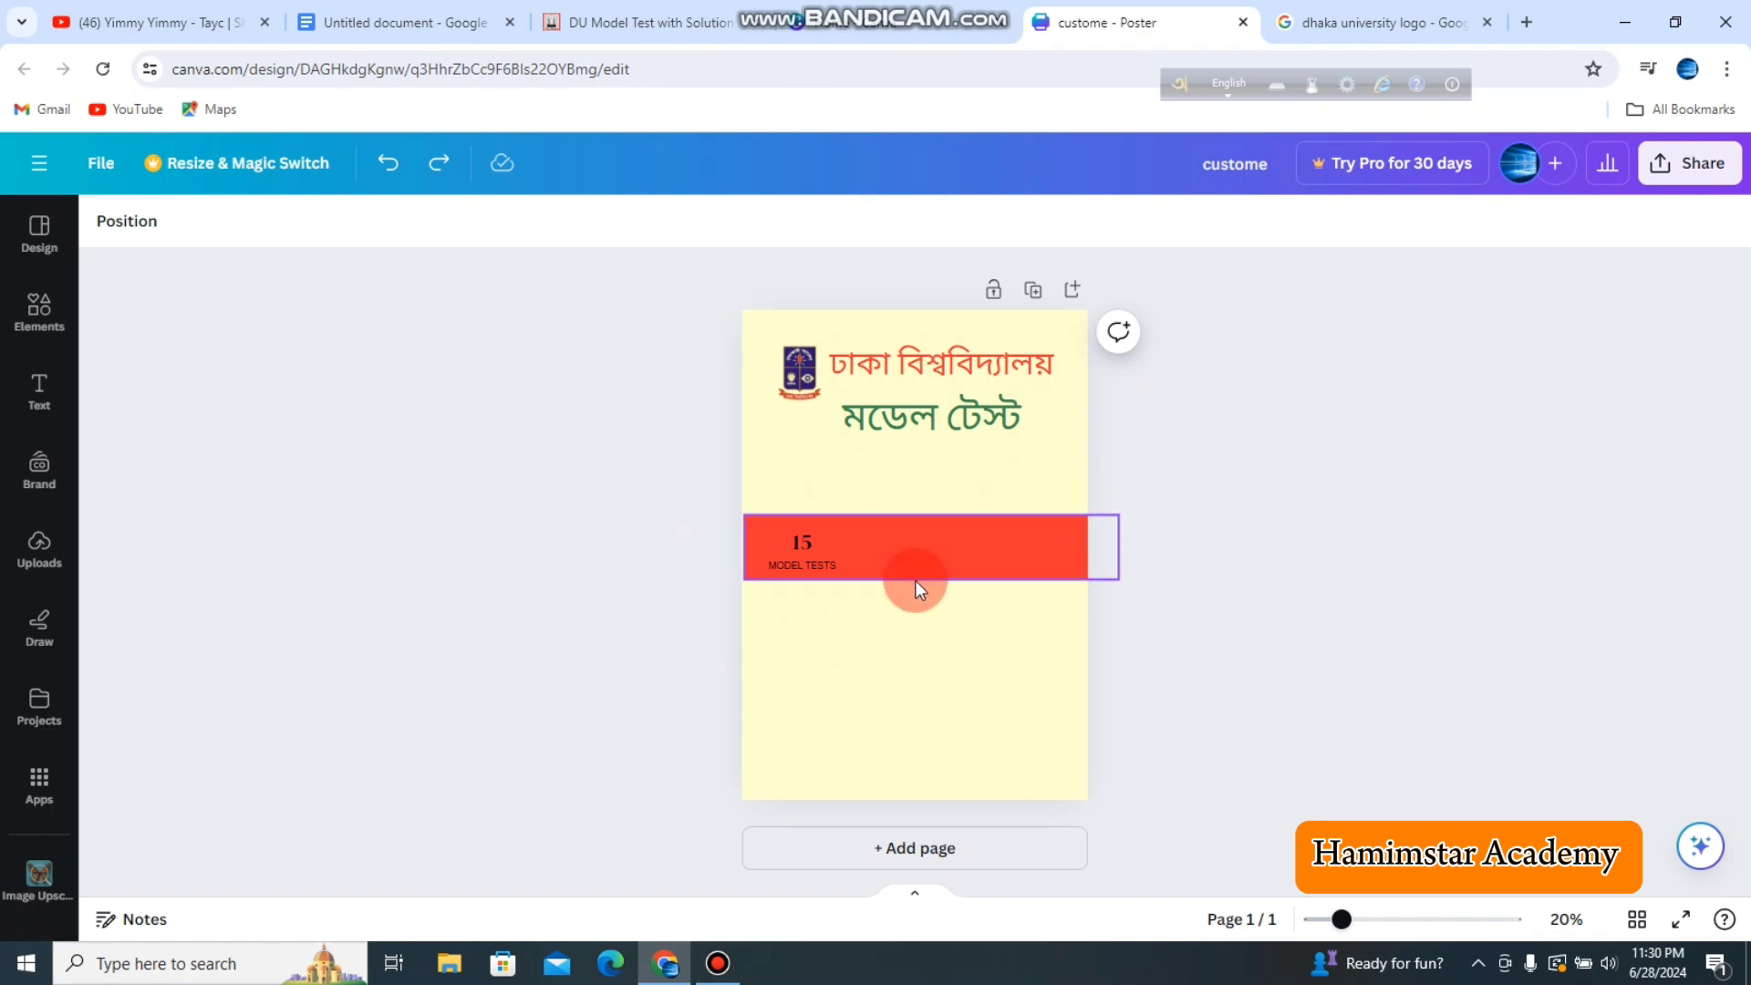
Step: Look at the subheading style among the text options and undo changes to restore the "SHORT SYLLABUS" text on the red band
click(24, 388)
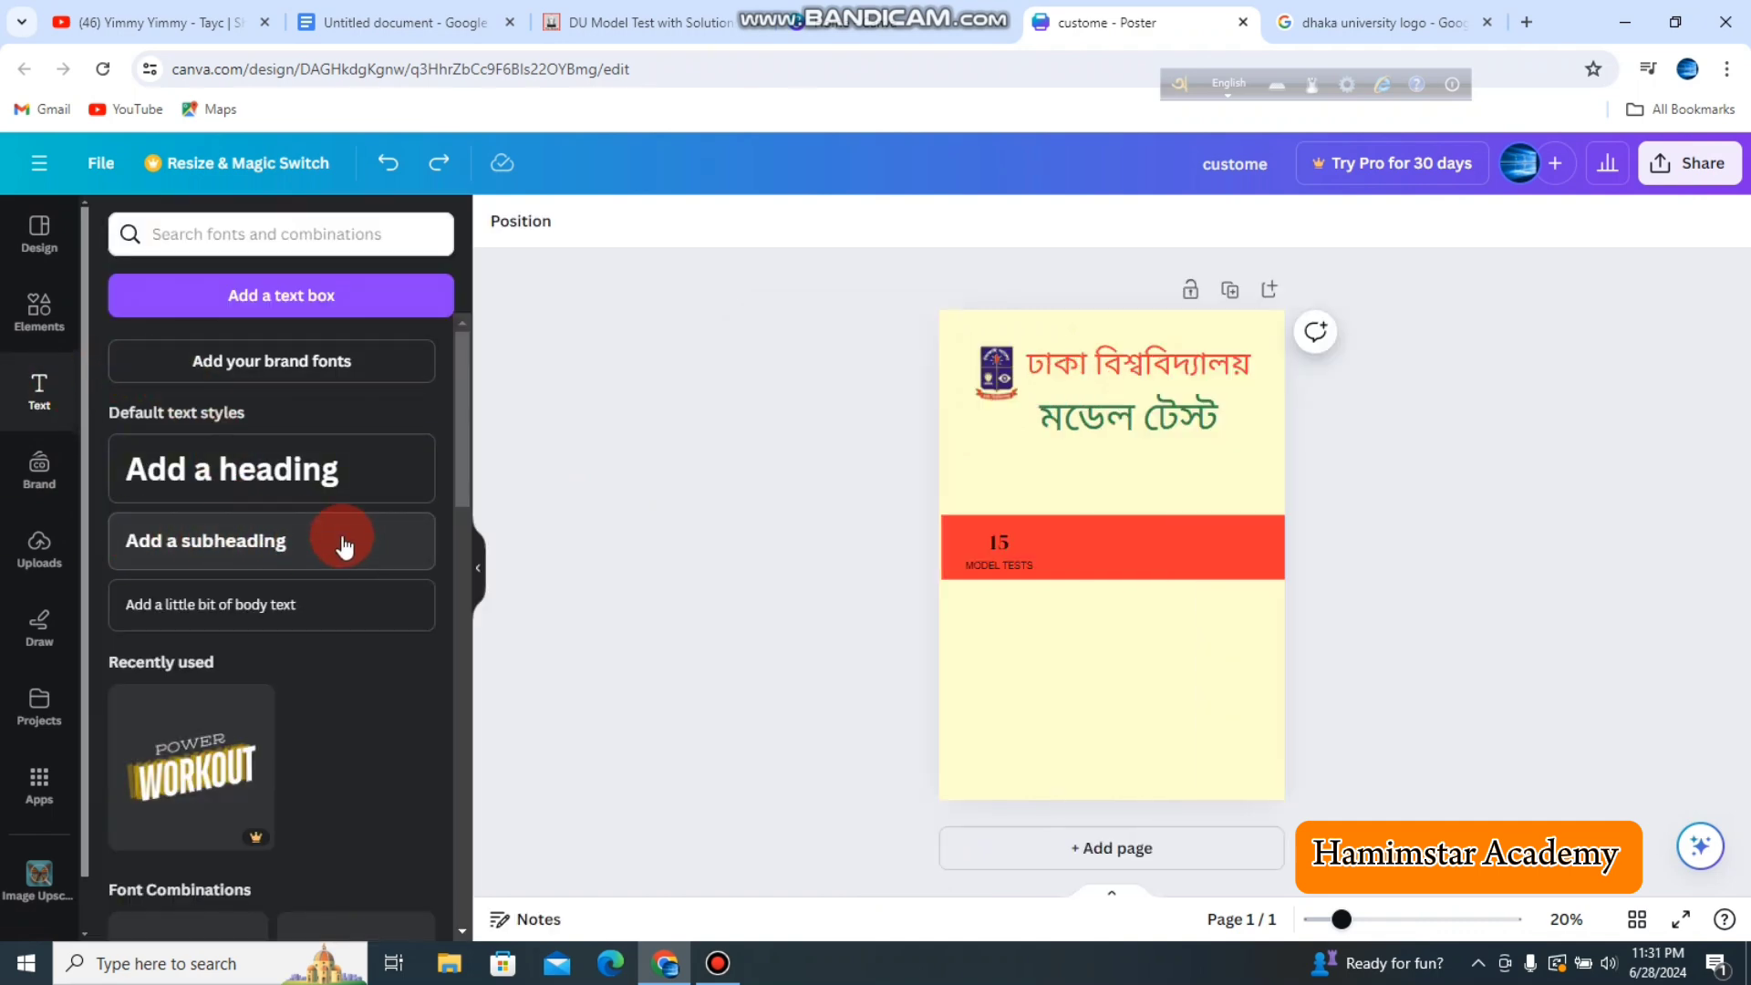
click(483, 566)
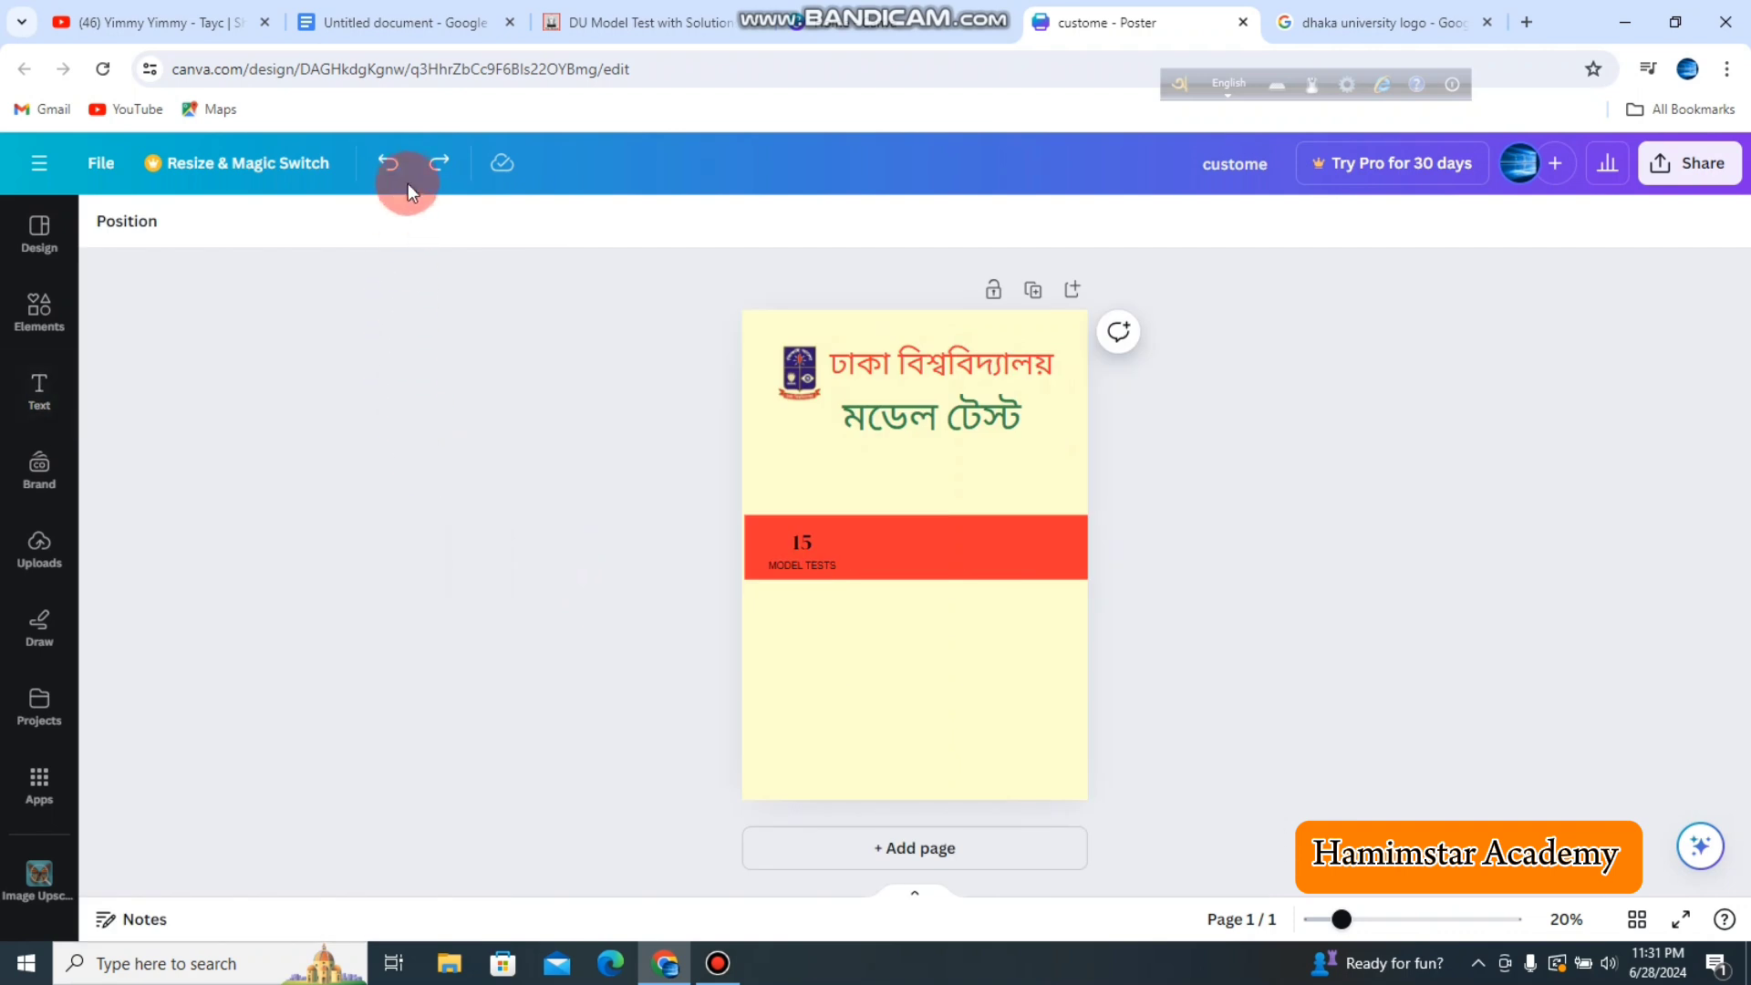
click(392, 178)
click(1048, 508)
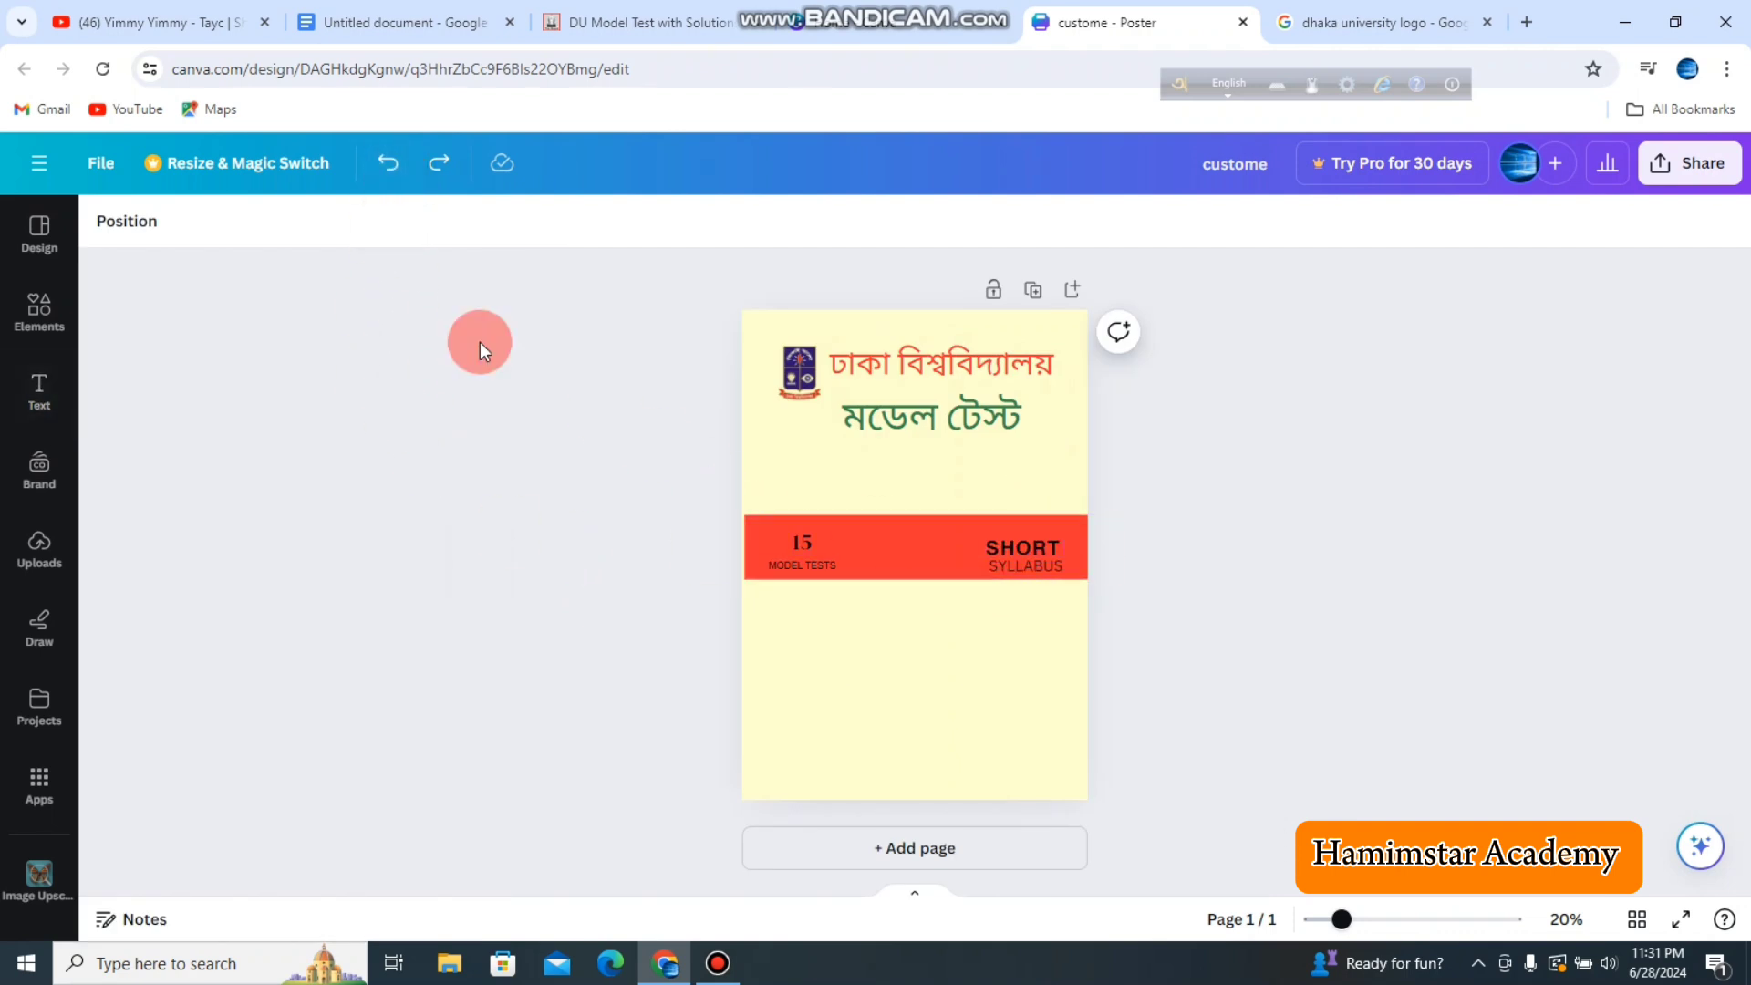
Step: Undo further changes to restore the red band's slightly lower position and the white diamond with its orange outline at the band's centre
click(377, 170)
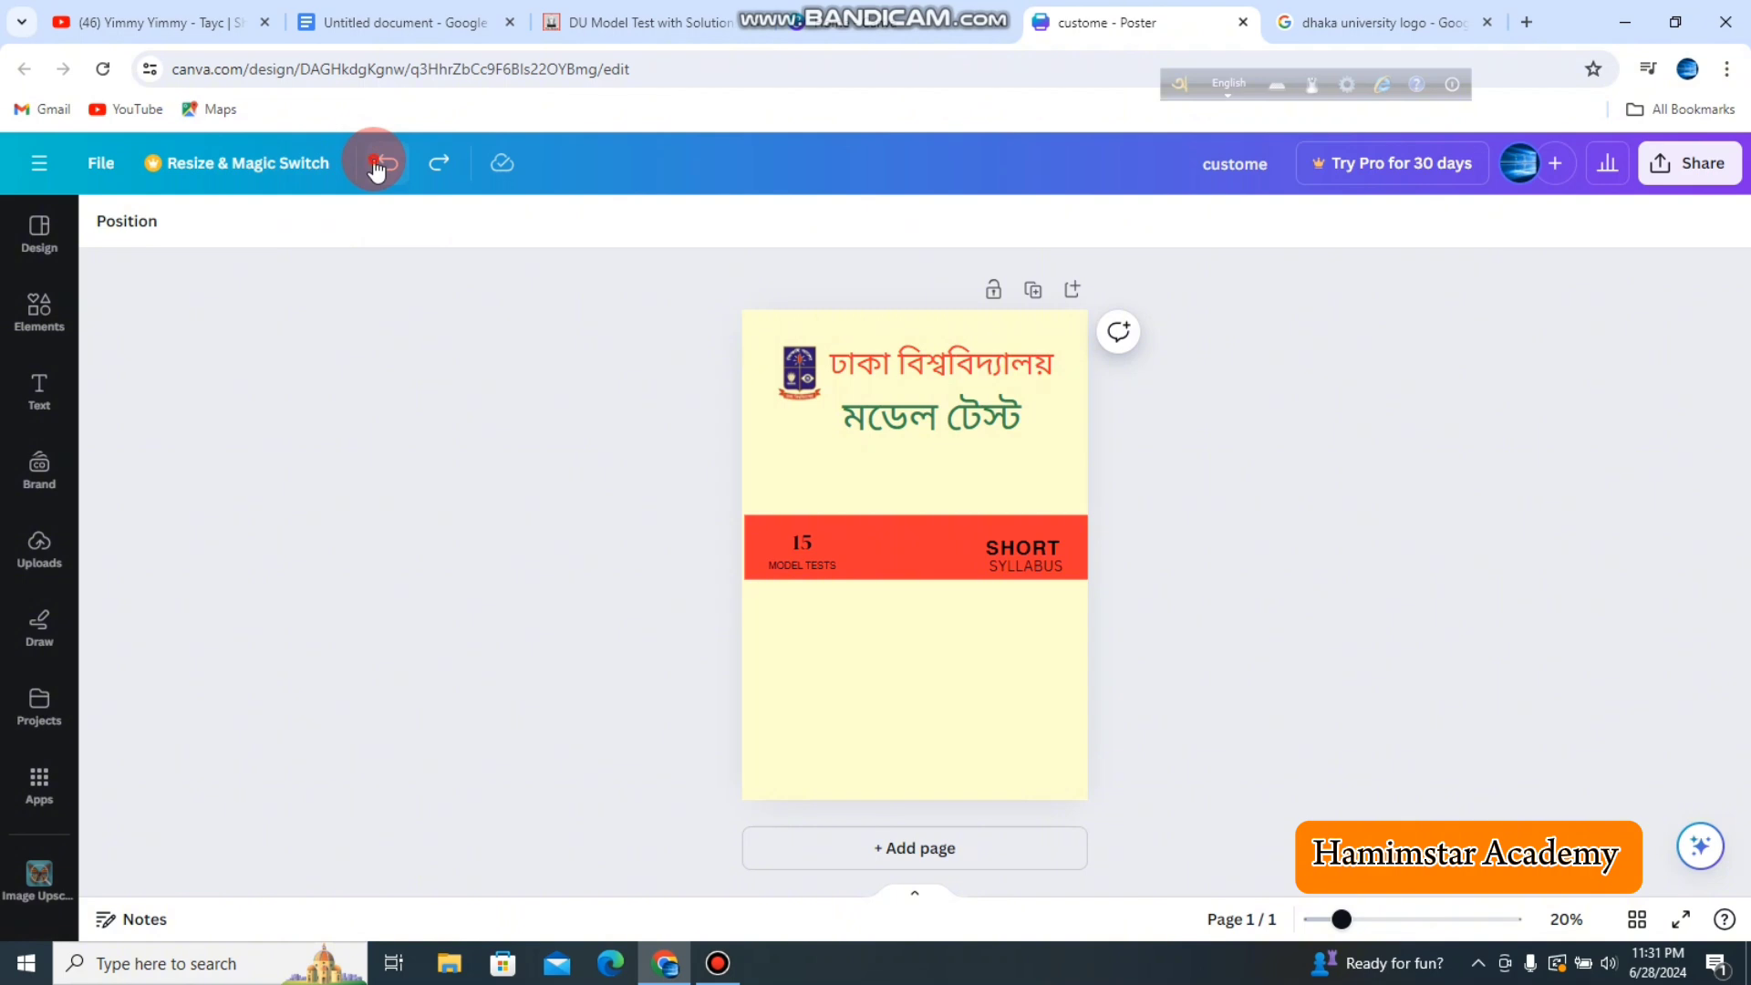
click(377, 164)
click(464, 523)
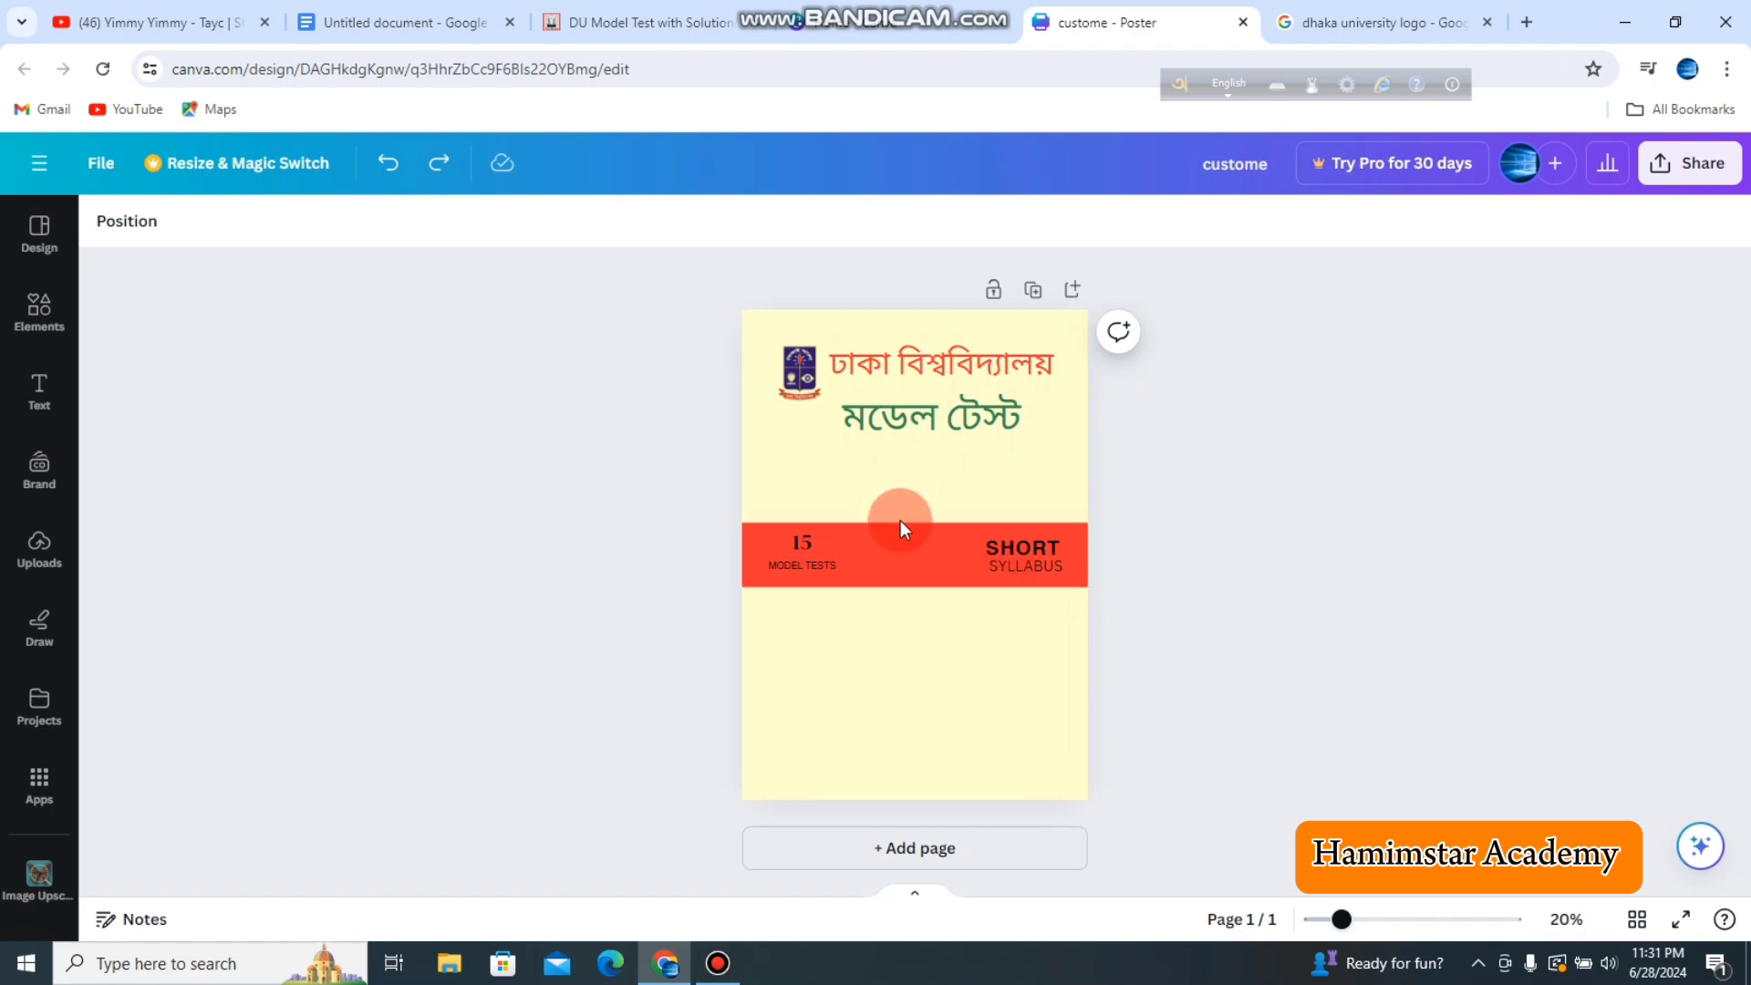
click(381, 164)
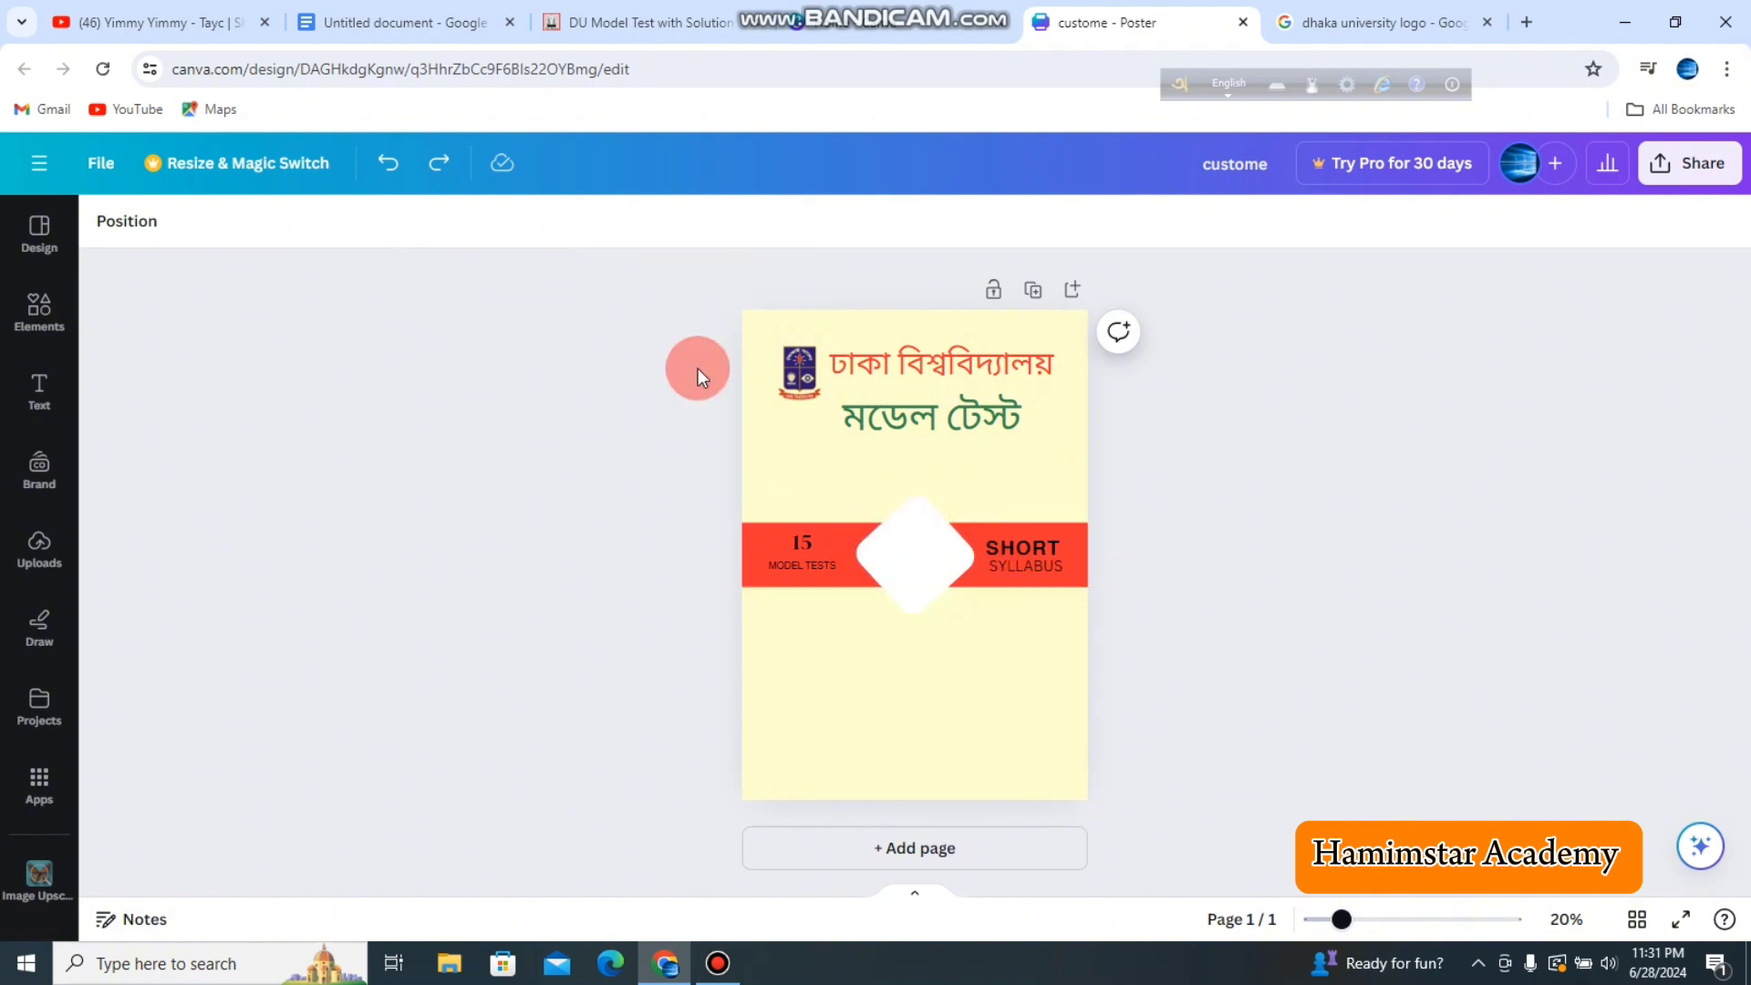
click(387, 162)
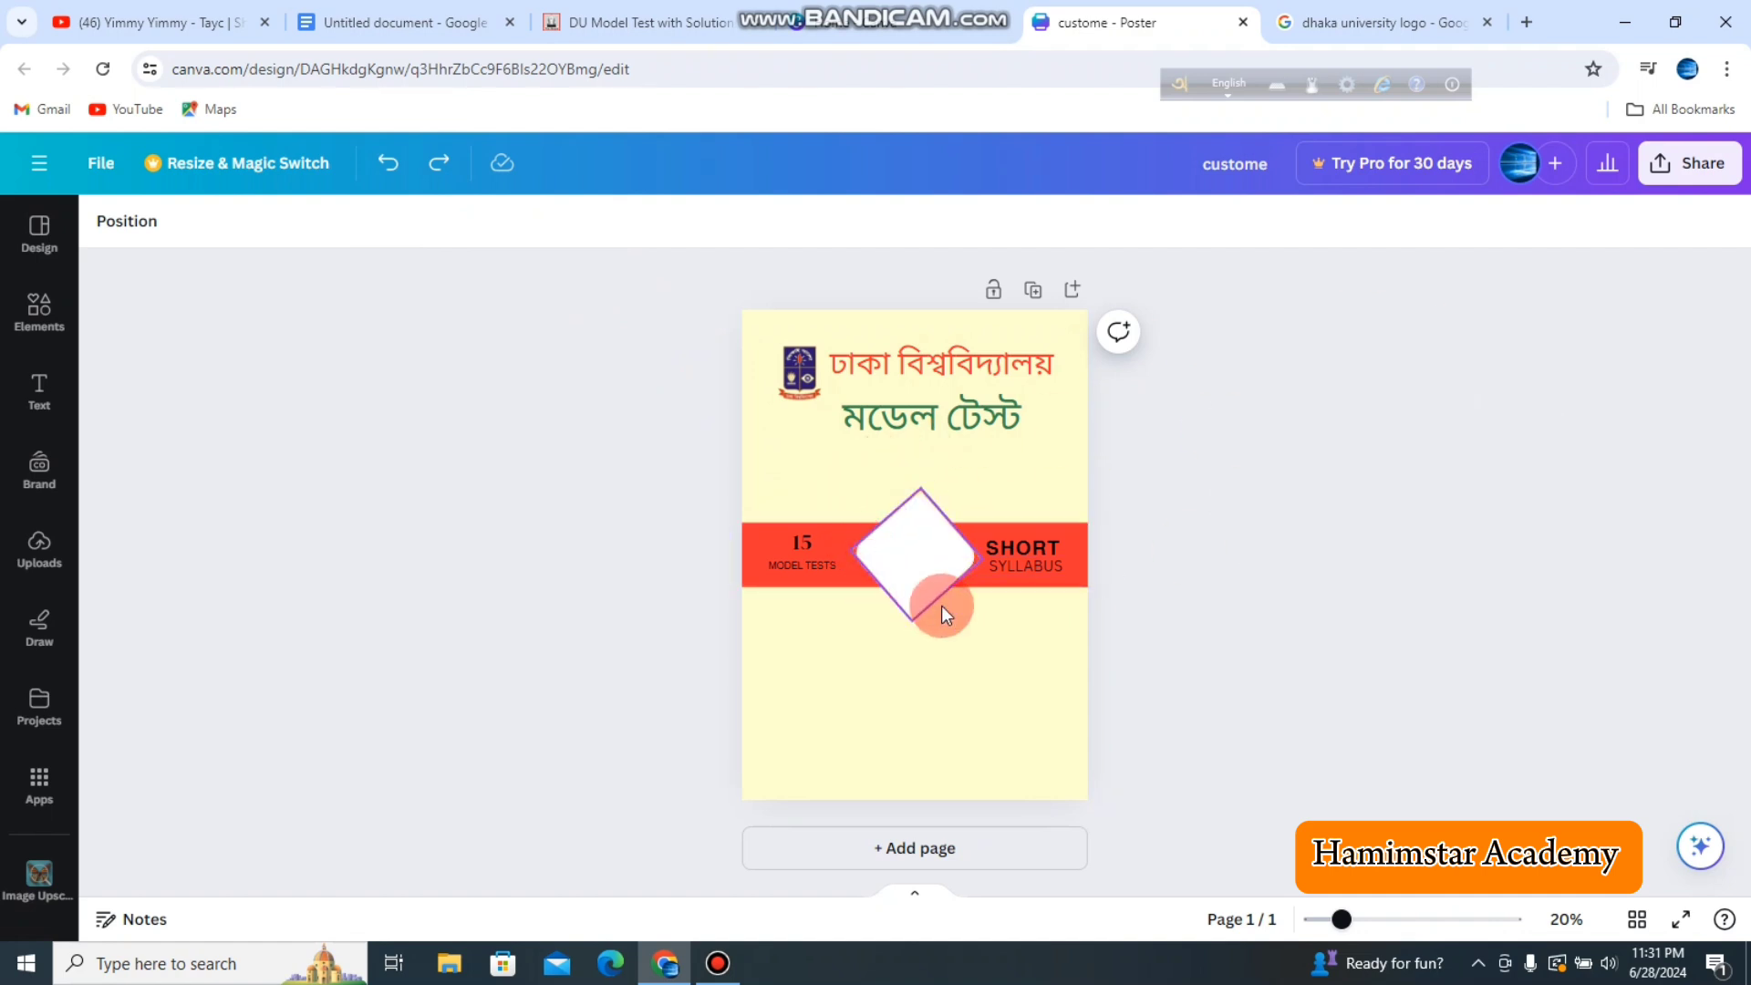
Step: Search the elements library for "sqaure shape", look through the graphics and frames, and close the library
click(41, 342)
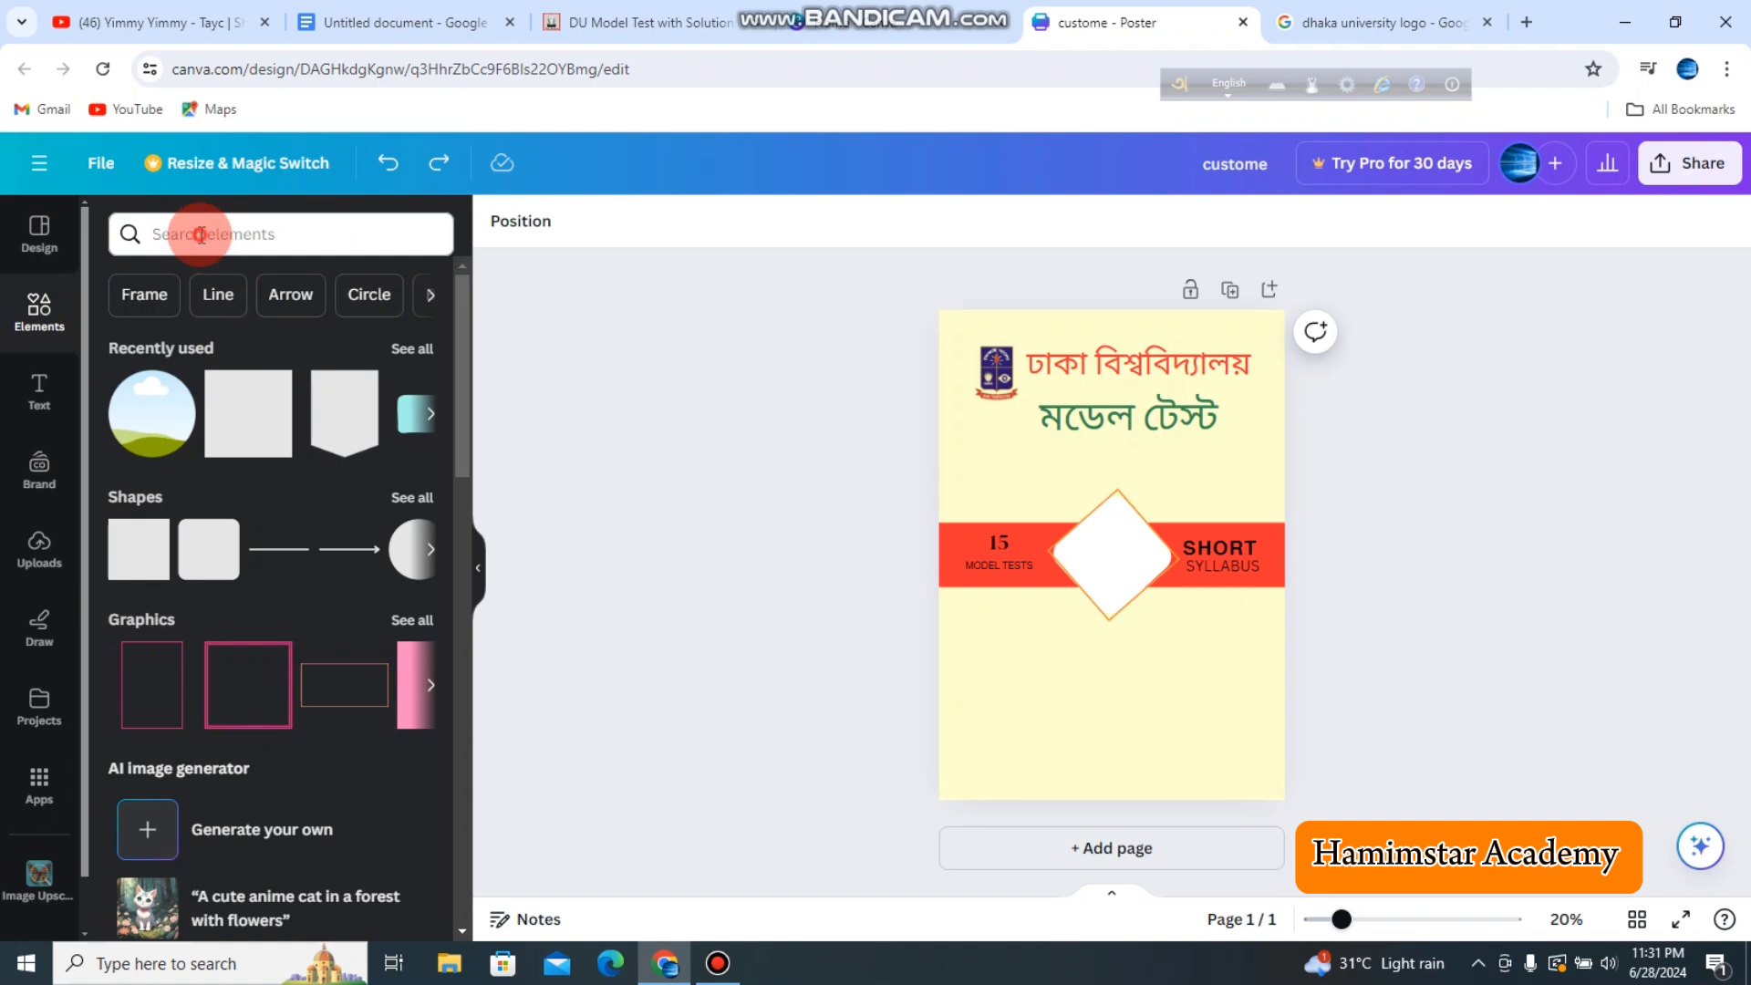
click(200, 235)
text(s)
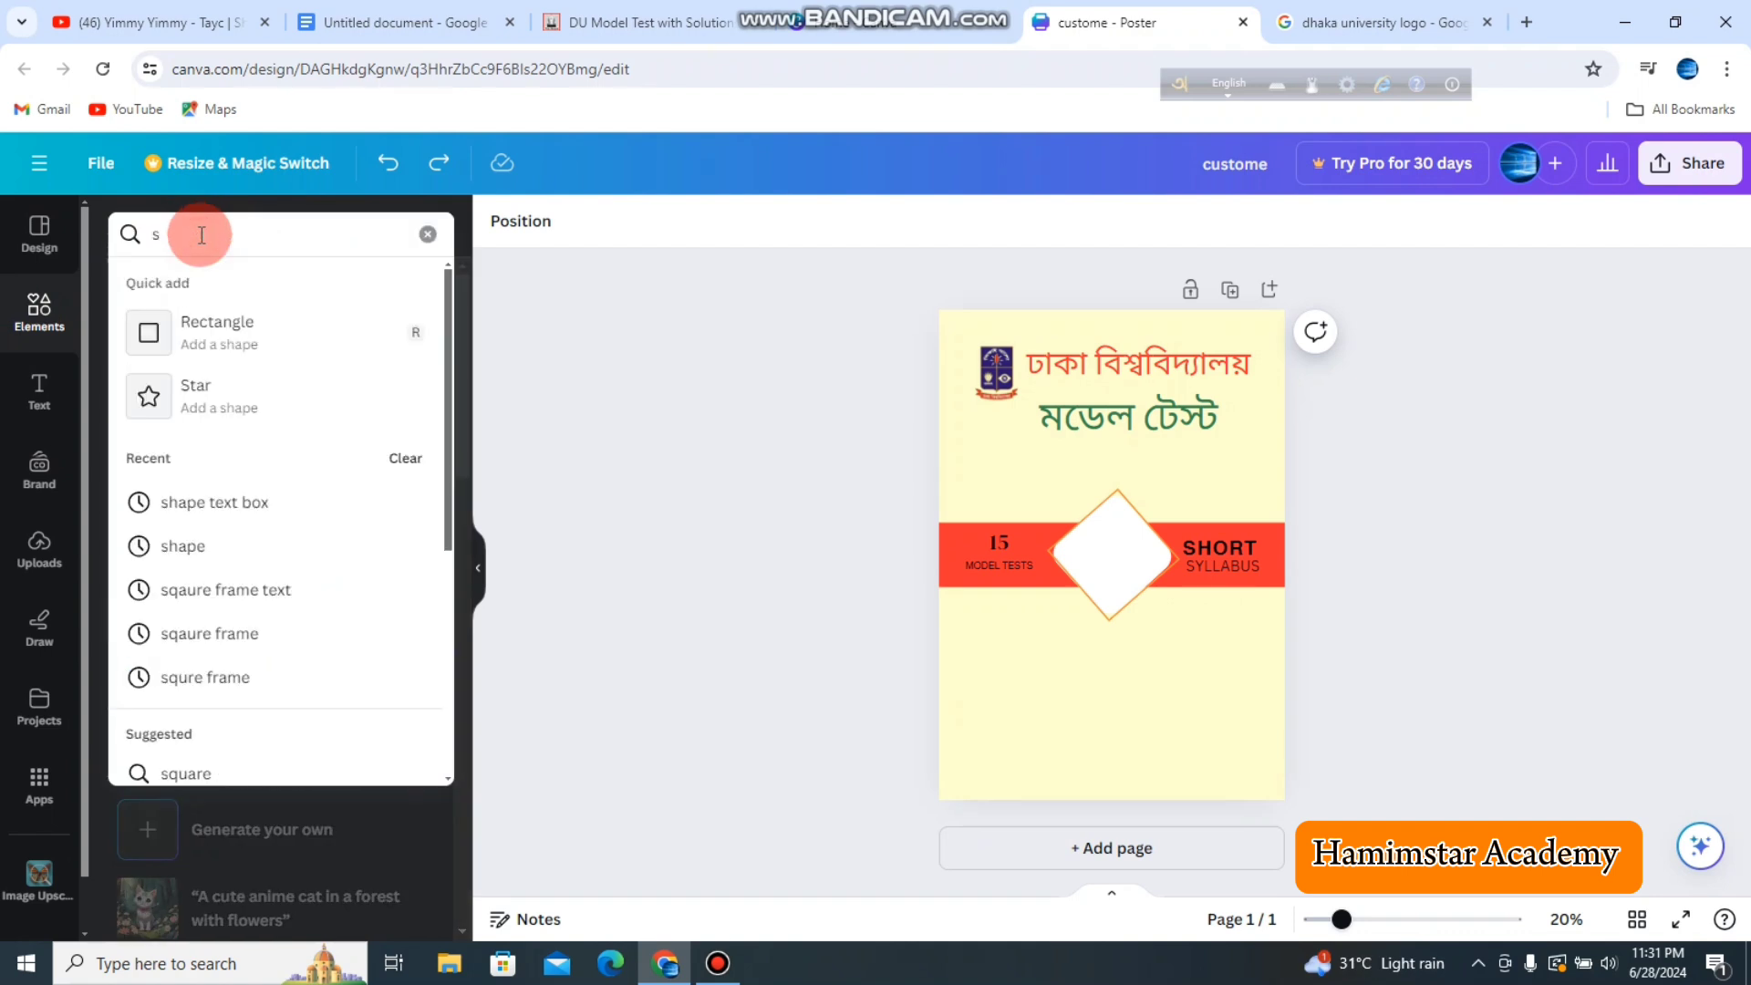
text(qaure)
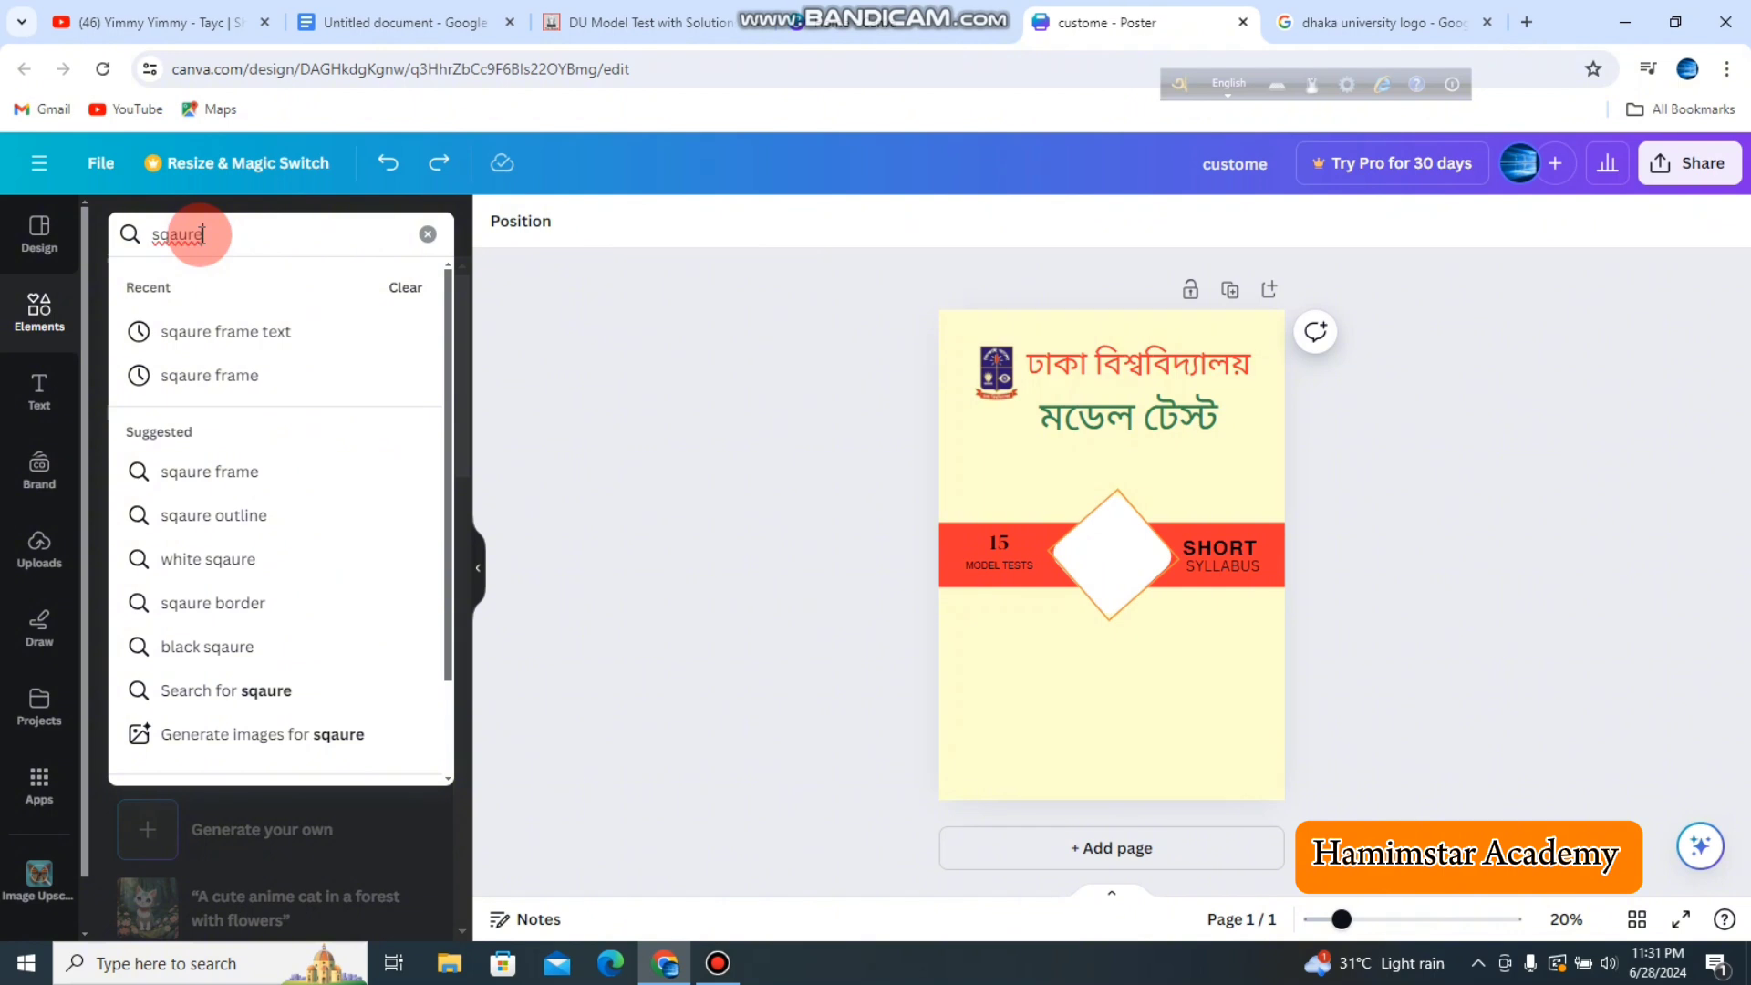
text( shap)
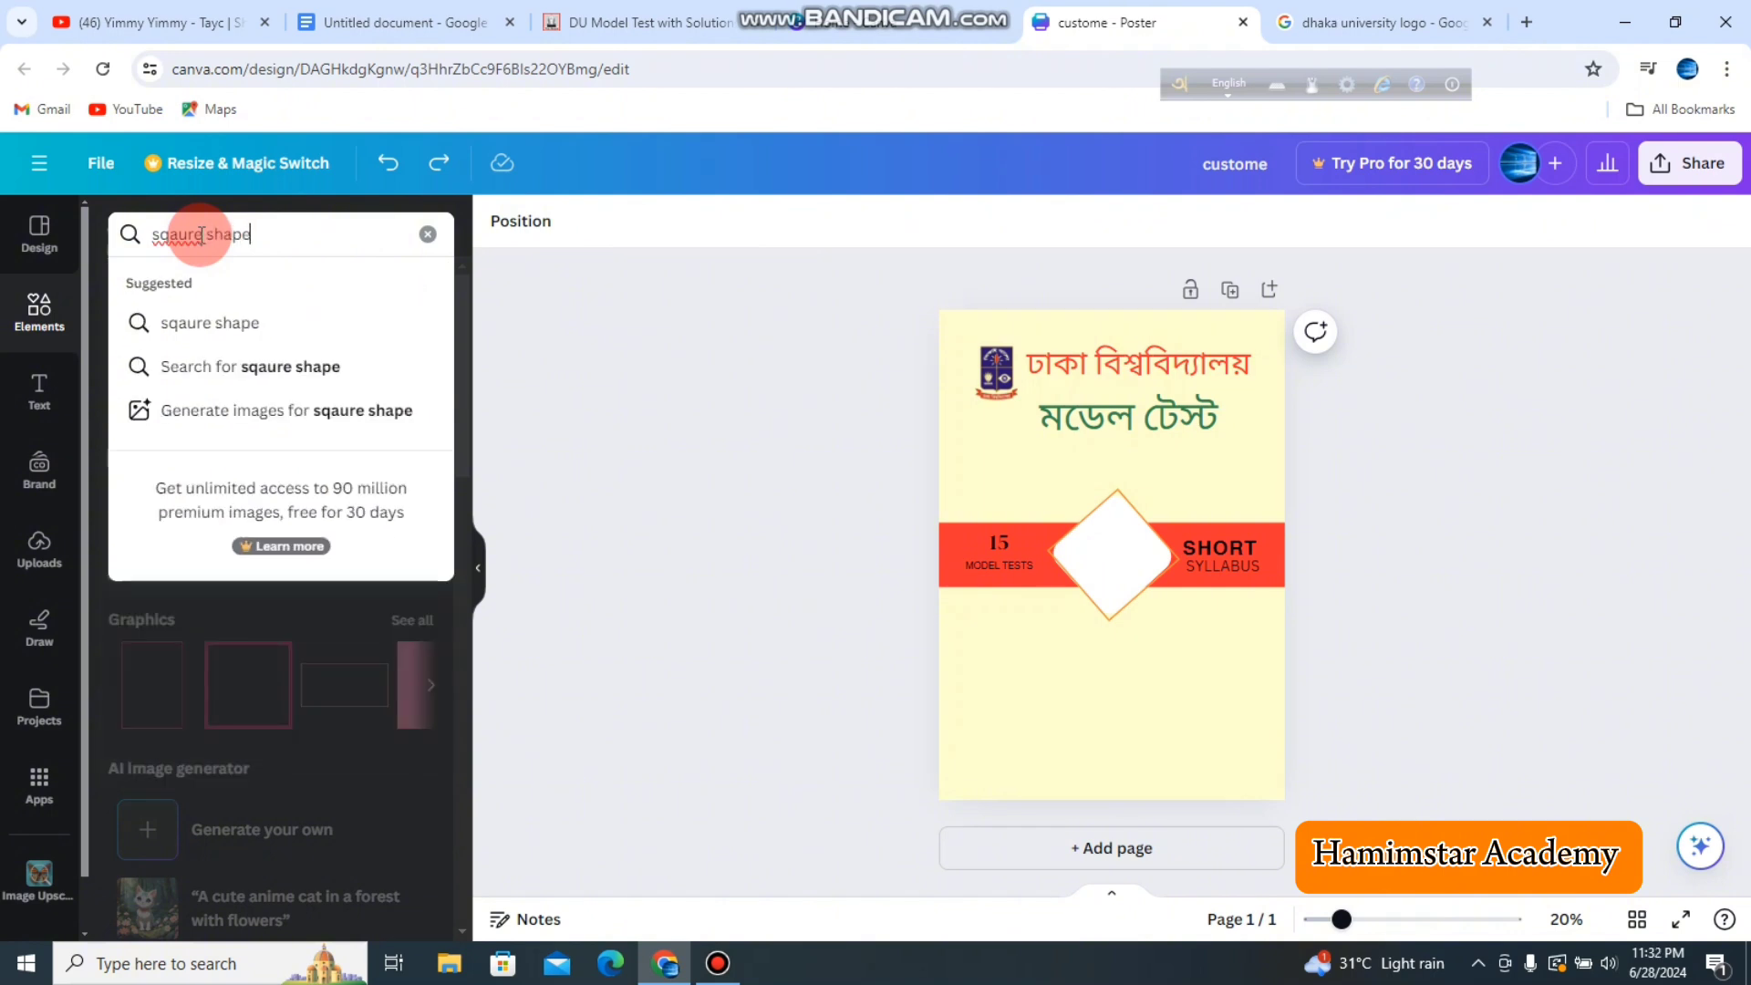
text(e)
key(Return)
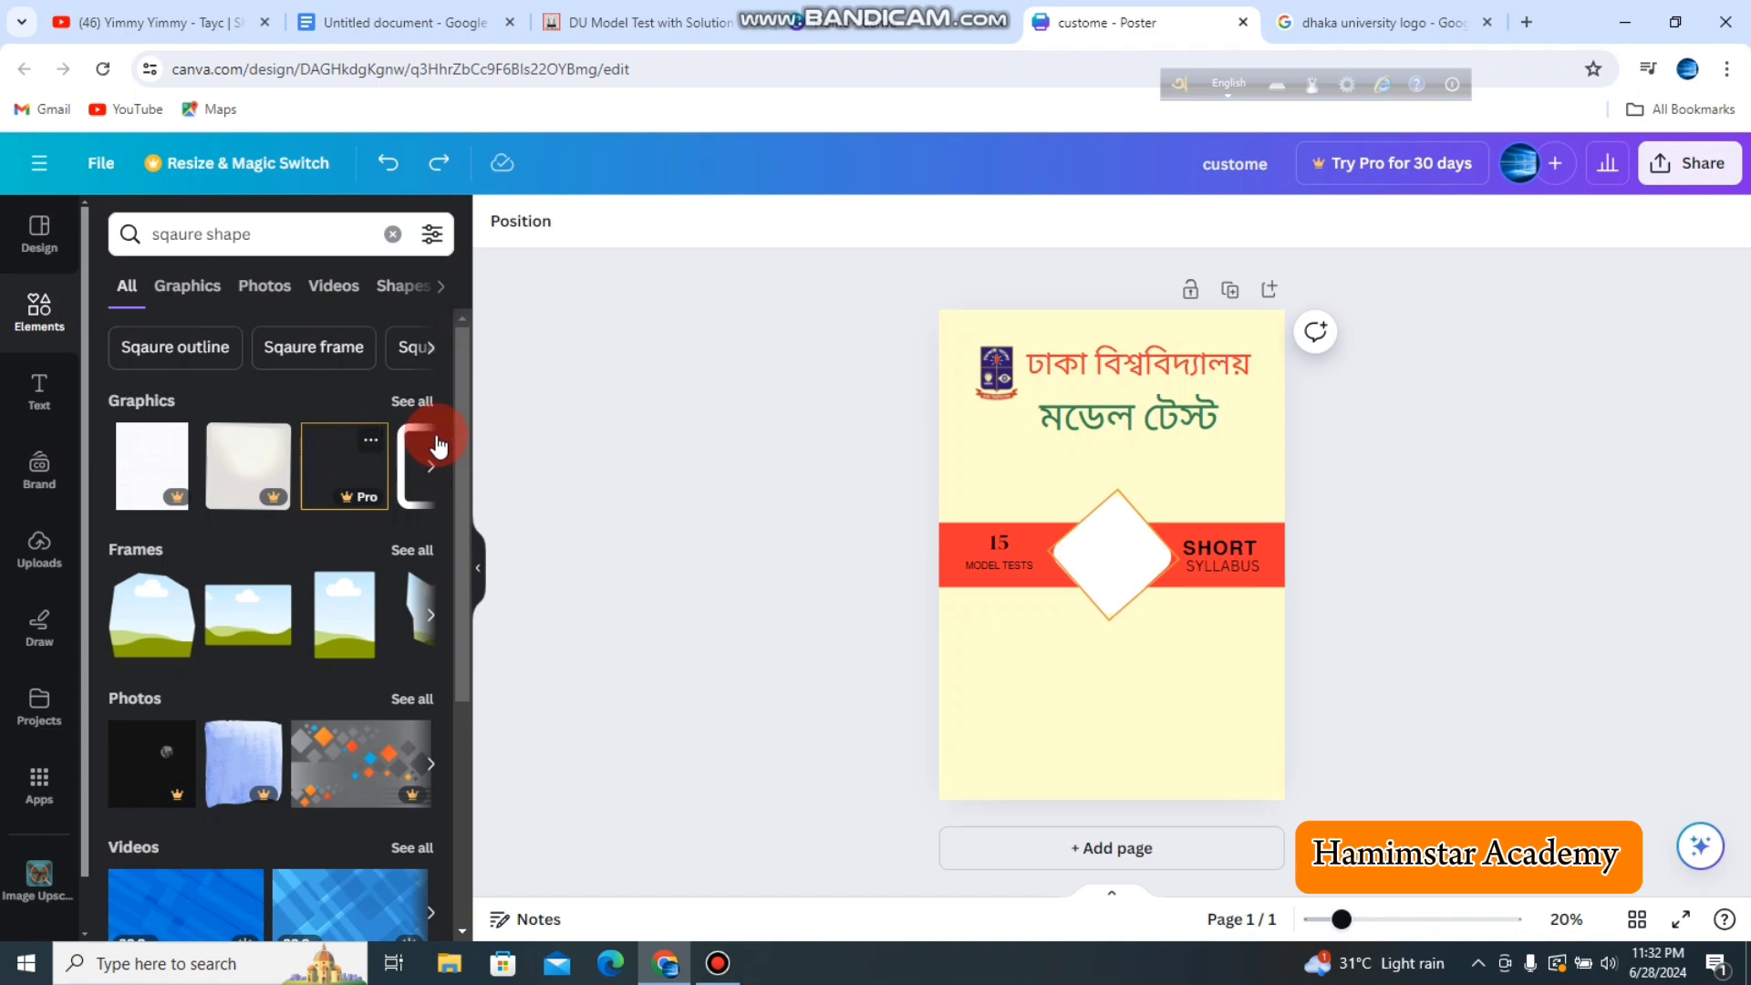
click(485, 556)
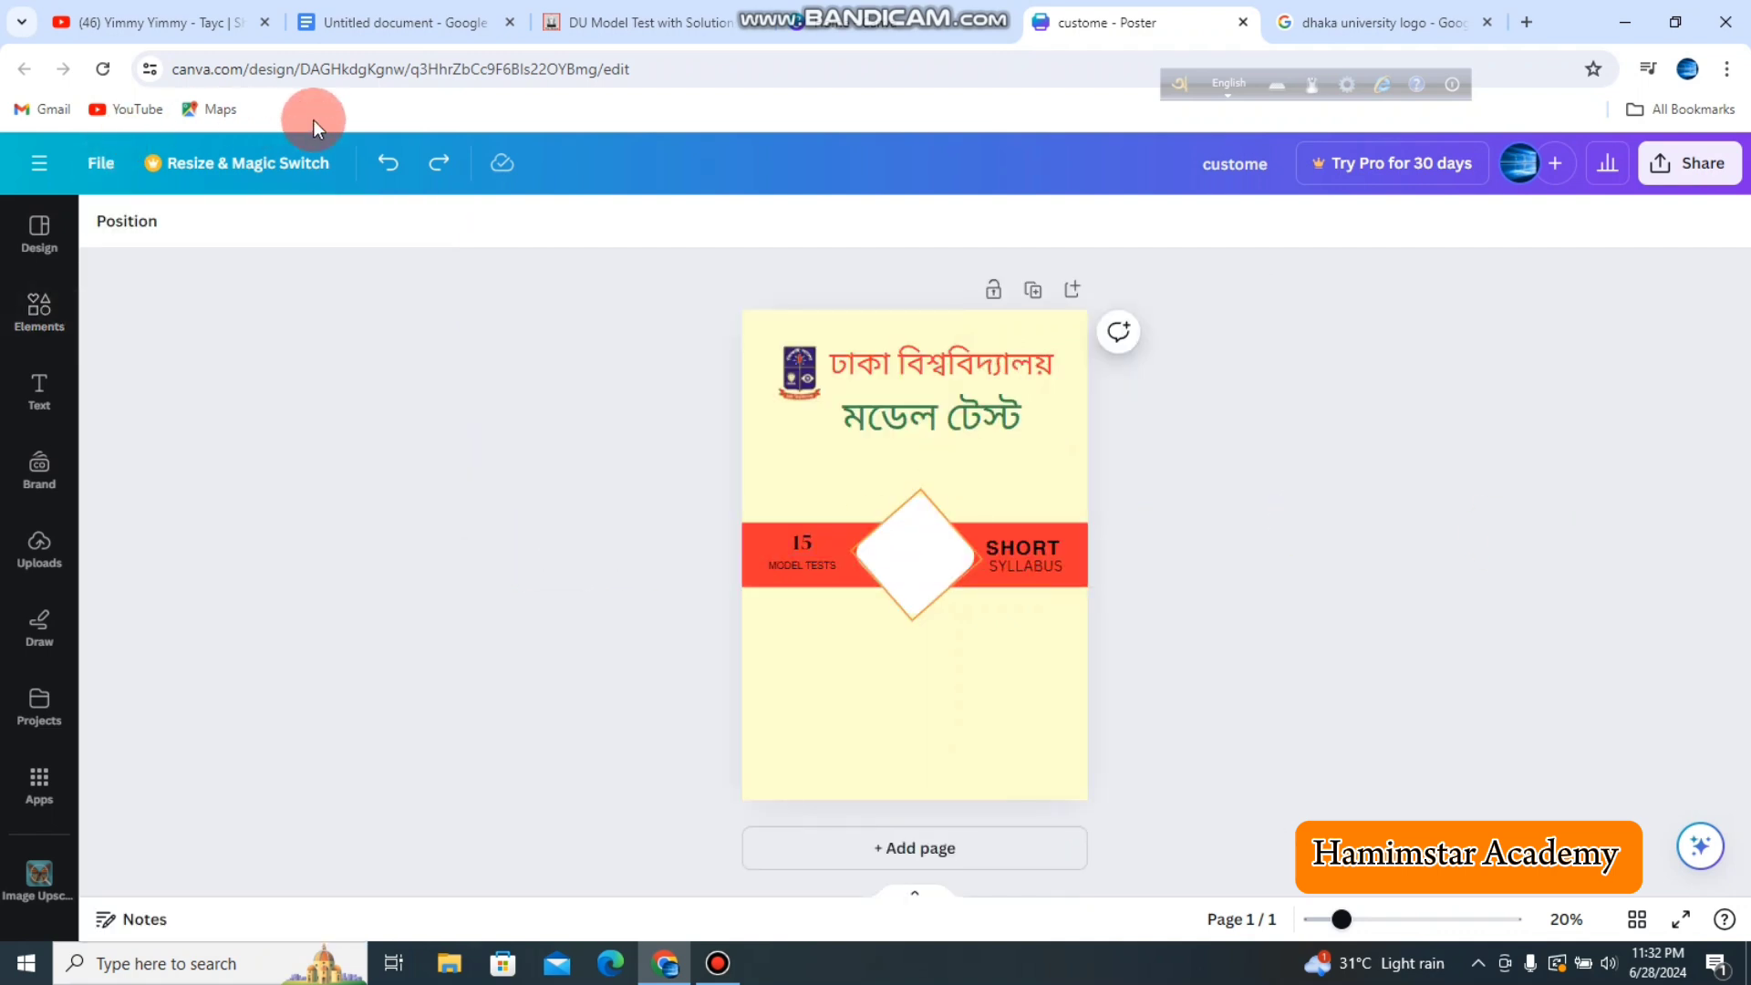
Step: Undo changes to restore the graduation cap picture on the white diamond and try shifting the picture slightly
click(382, 171)
click(867, 544)
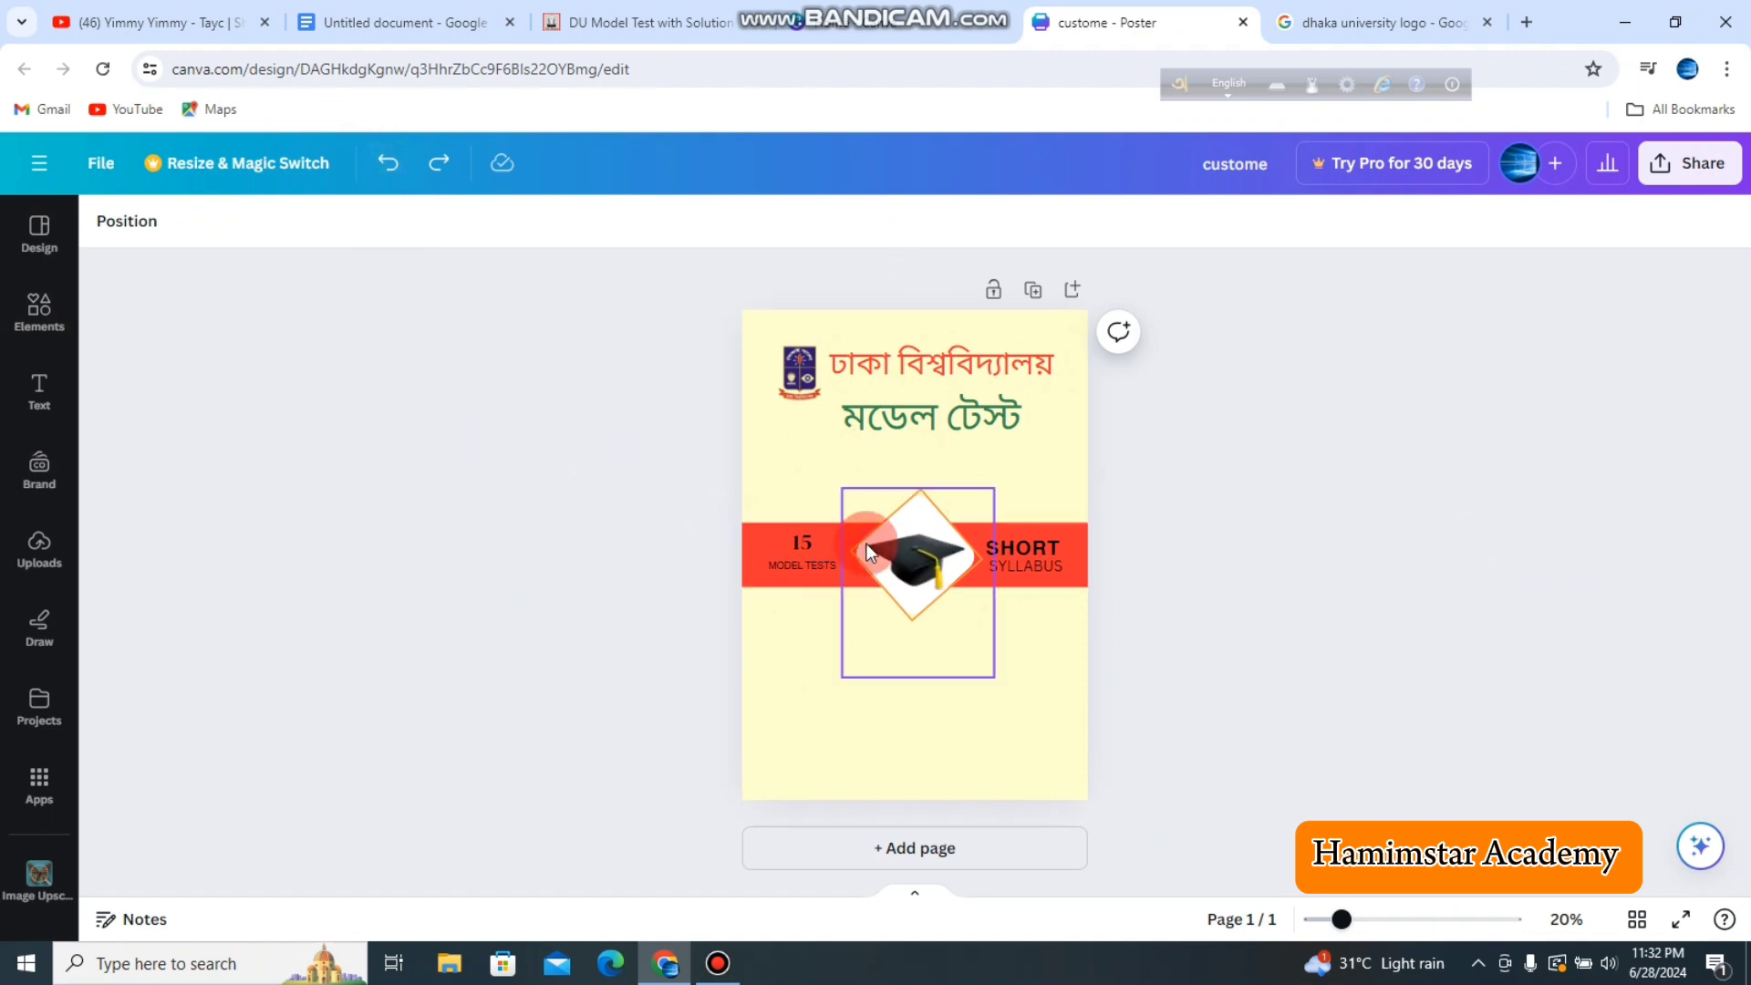
click(923, 458)
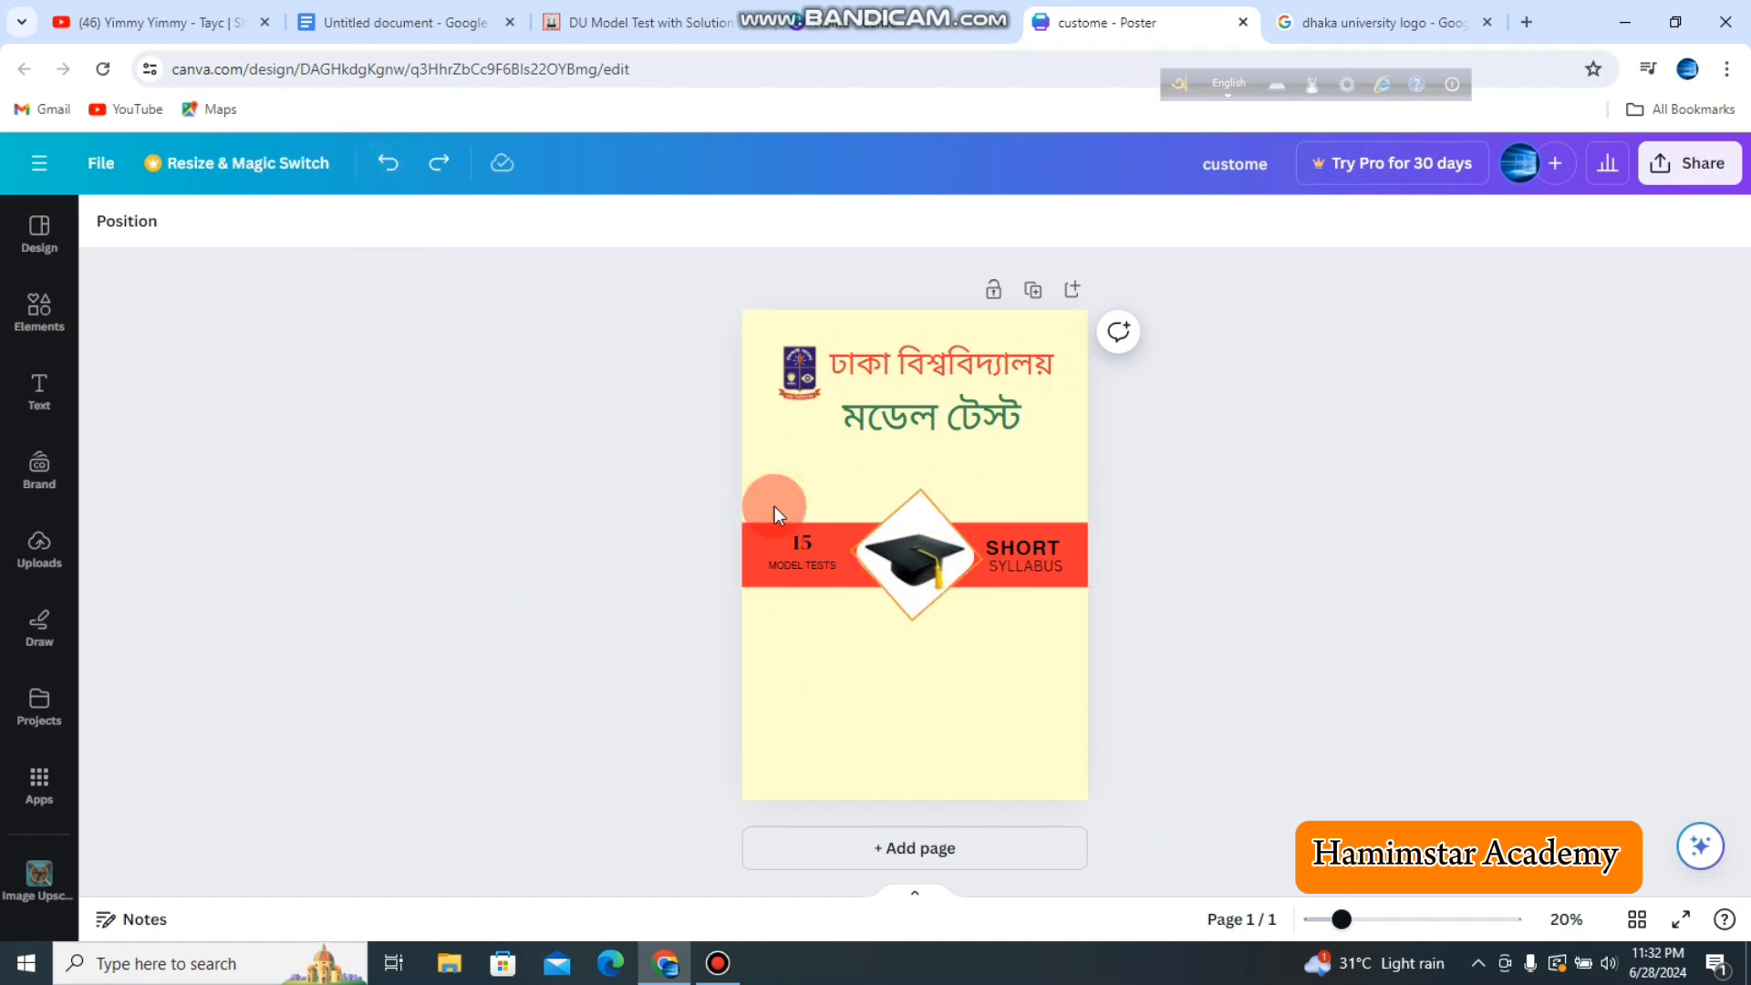
drag(921, 556, 963, 544)
click(1147, 515)
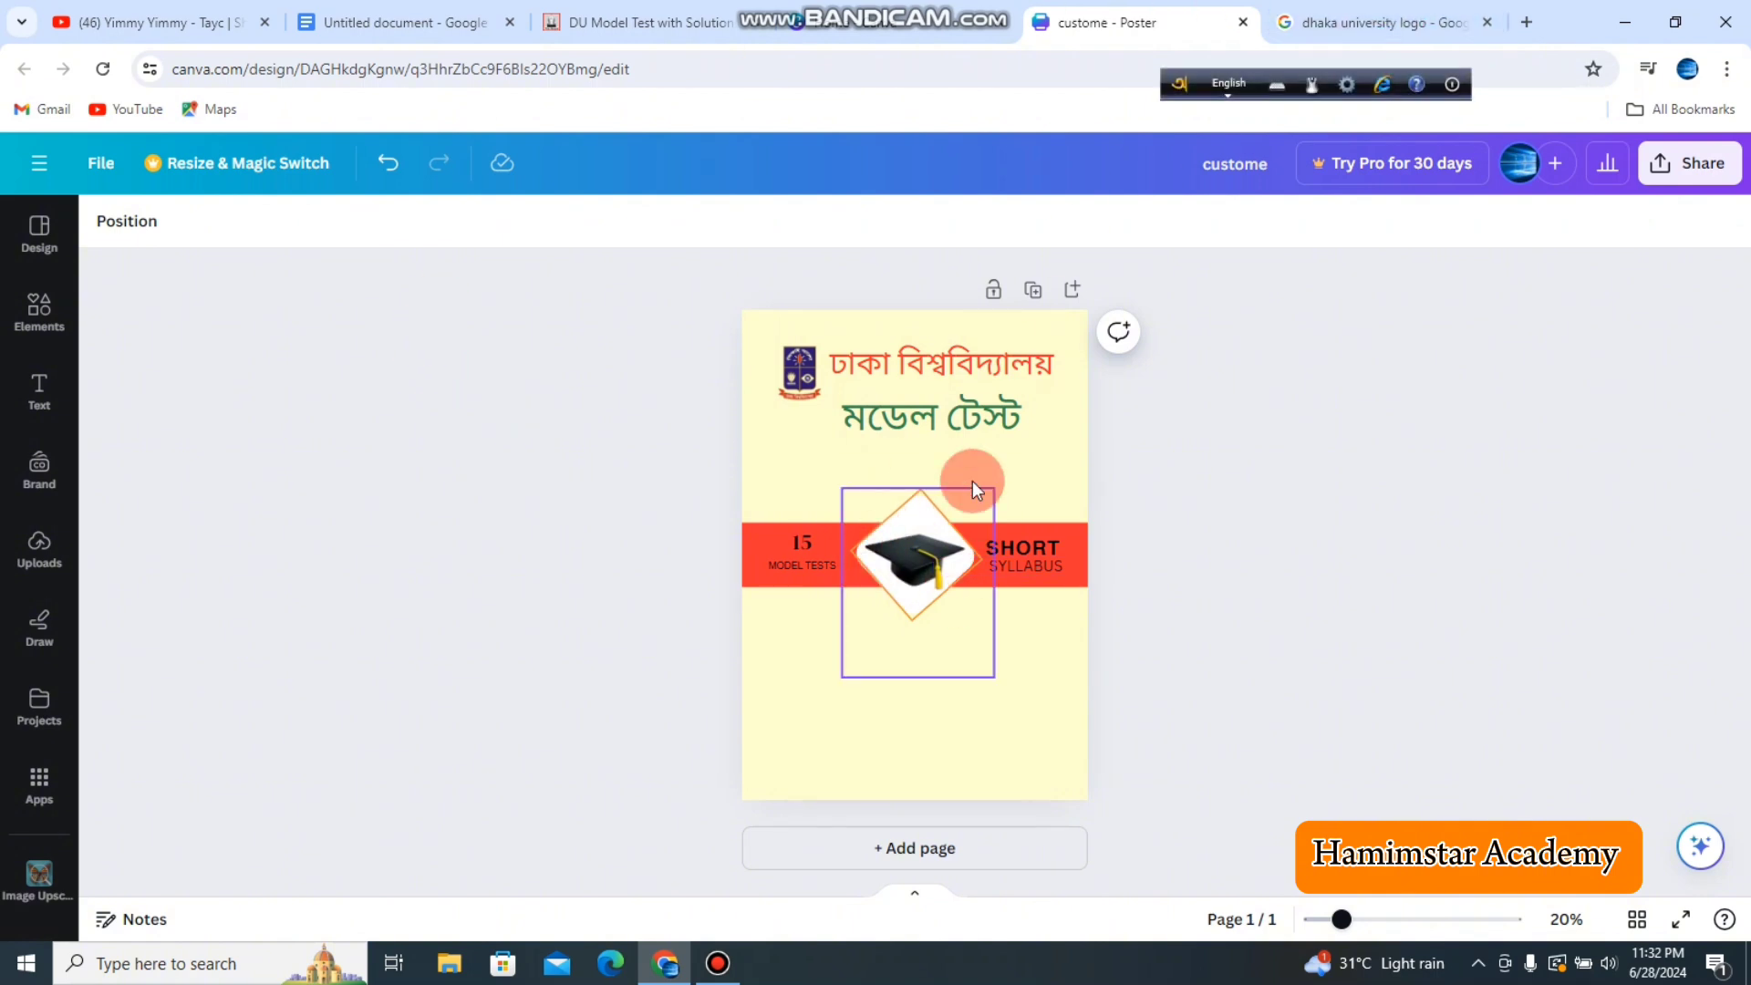
Step: Try shifting the graduation cap picture slightly on the white diamond
mouse_move(896, 545)
mouse_down()
mouse_move(1013, 531)
mouse_move(917, 555)
mouse_up()
Step: Switch to the Google search page and clear the "dhaka university logo" query from the search box
click(1332, 22)
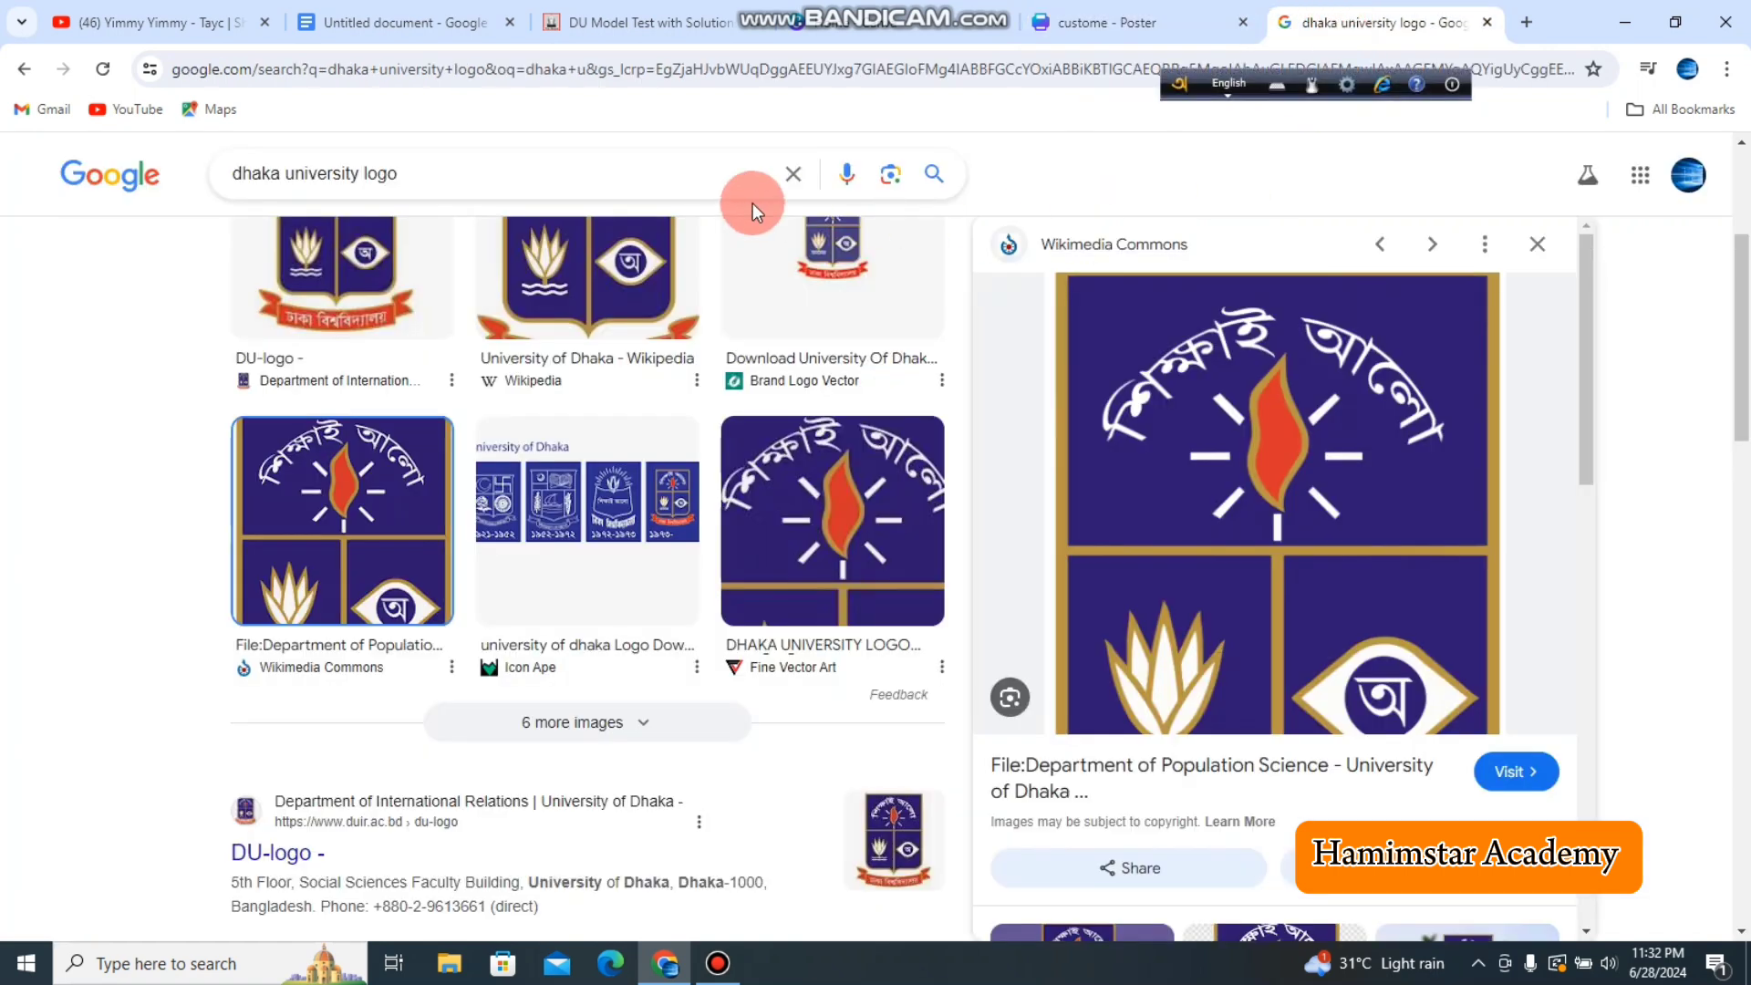
click(522, 167)
key(BackSpace)
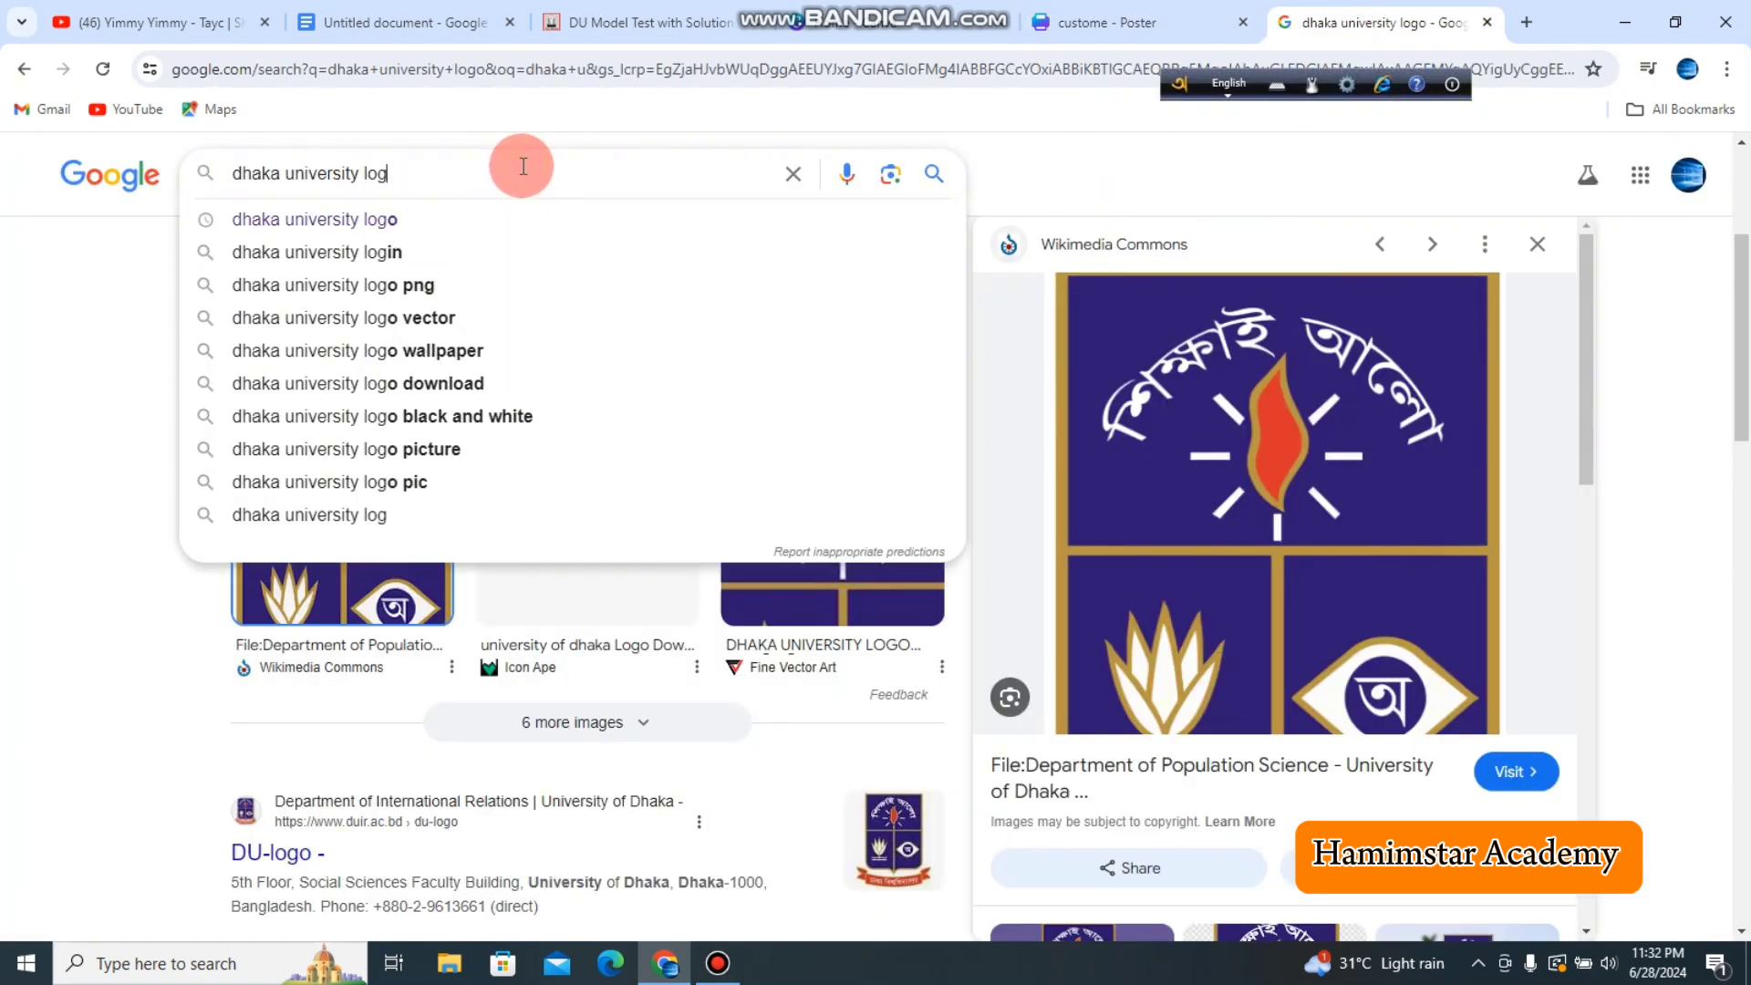
key(BackSpace)
key(BackSpace)
key(BackSpace)
key(BackSpace)
key(BackSpace)
key(BackSpace)
key(BackSpace)
key(BackSpace)
key(BackSpace)
key(BackSpace)
key(BackSpace)
key(BackSpace)
key(BackSpace)
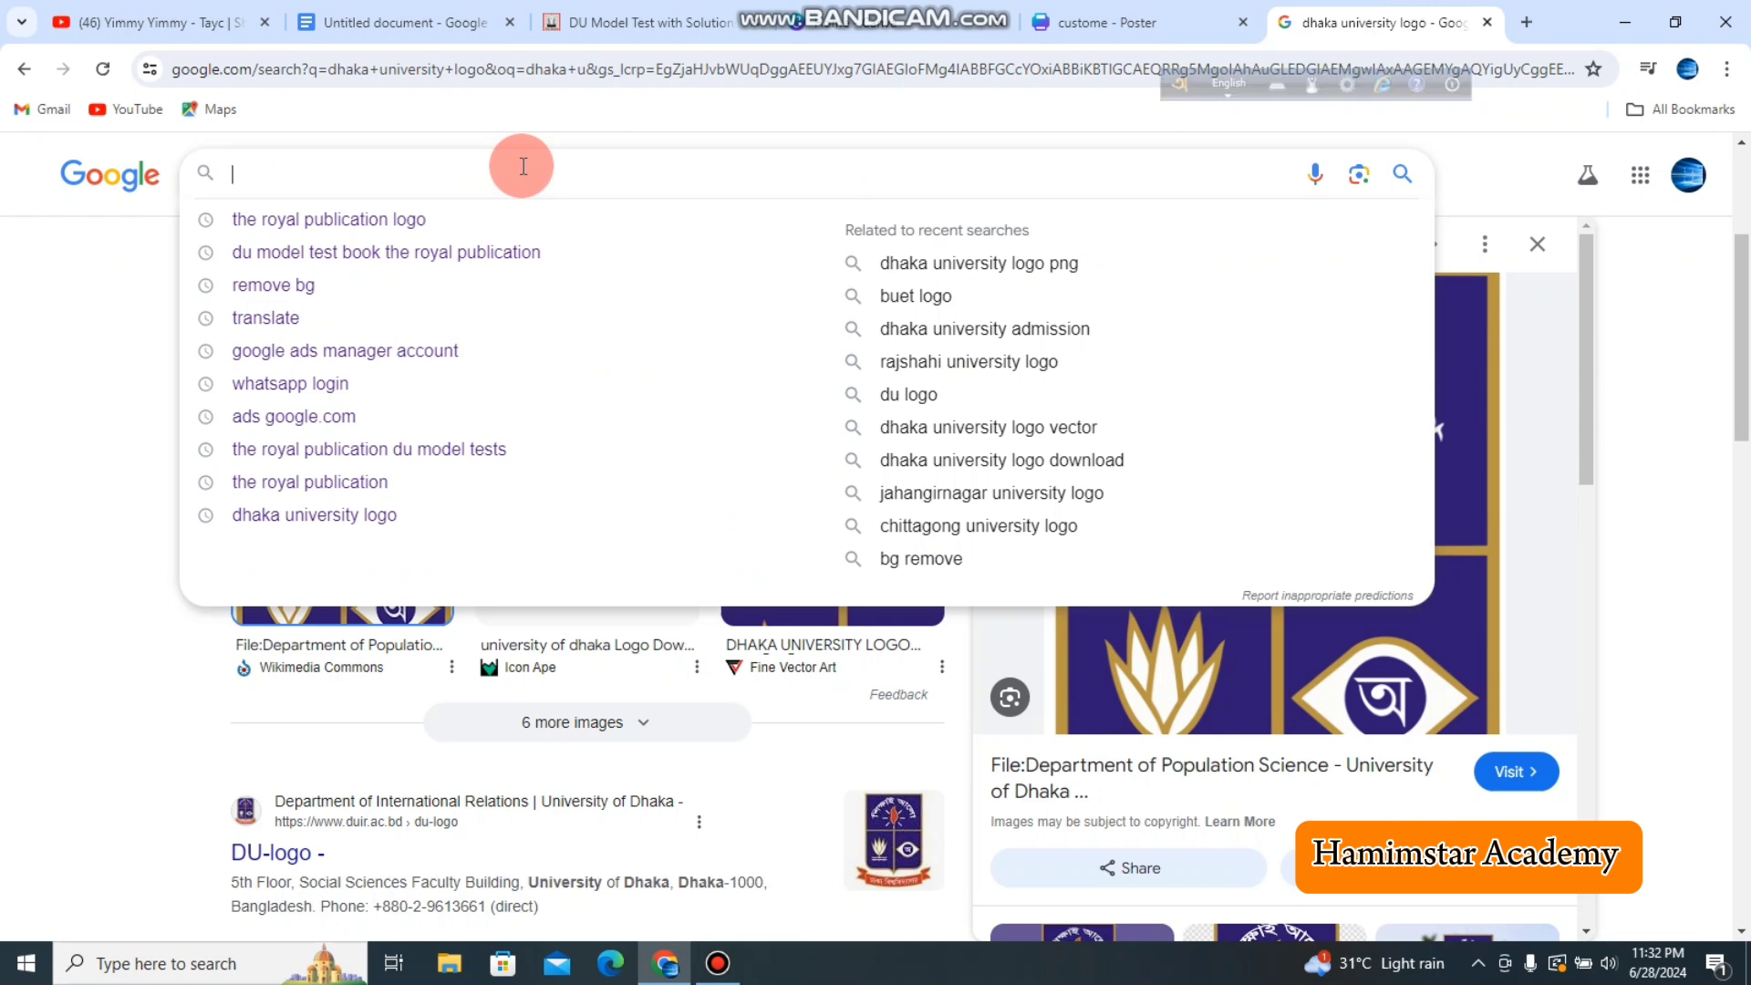
Step: Examine the DU Model Test with Solutions 2nd Edition cover on the publisher's product page and return to the Canva design
click(620, 18)
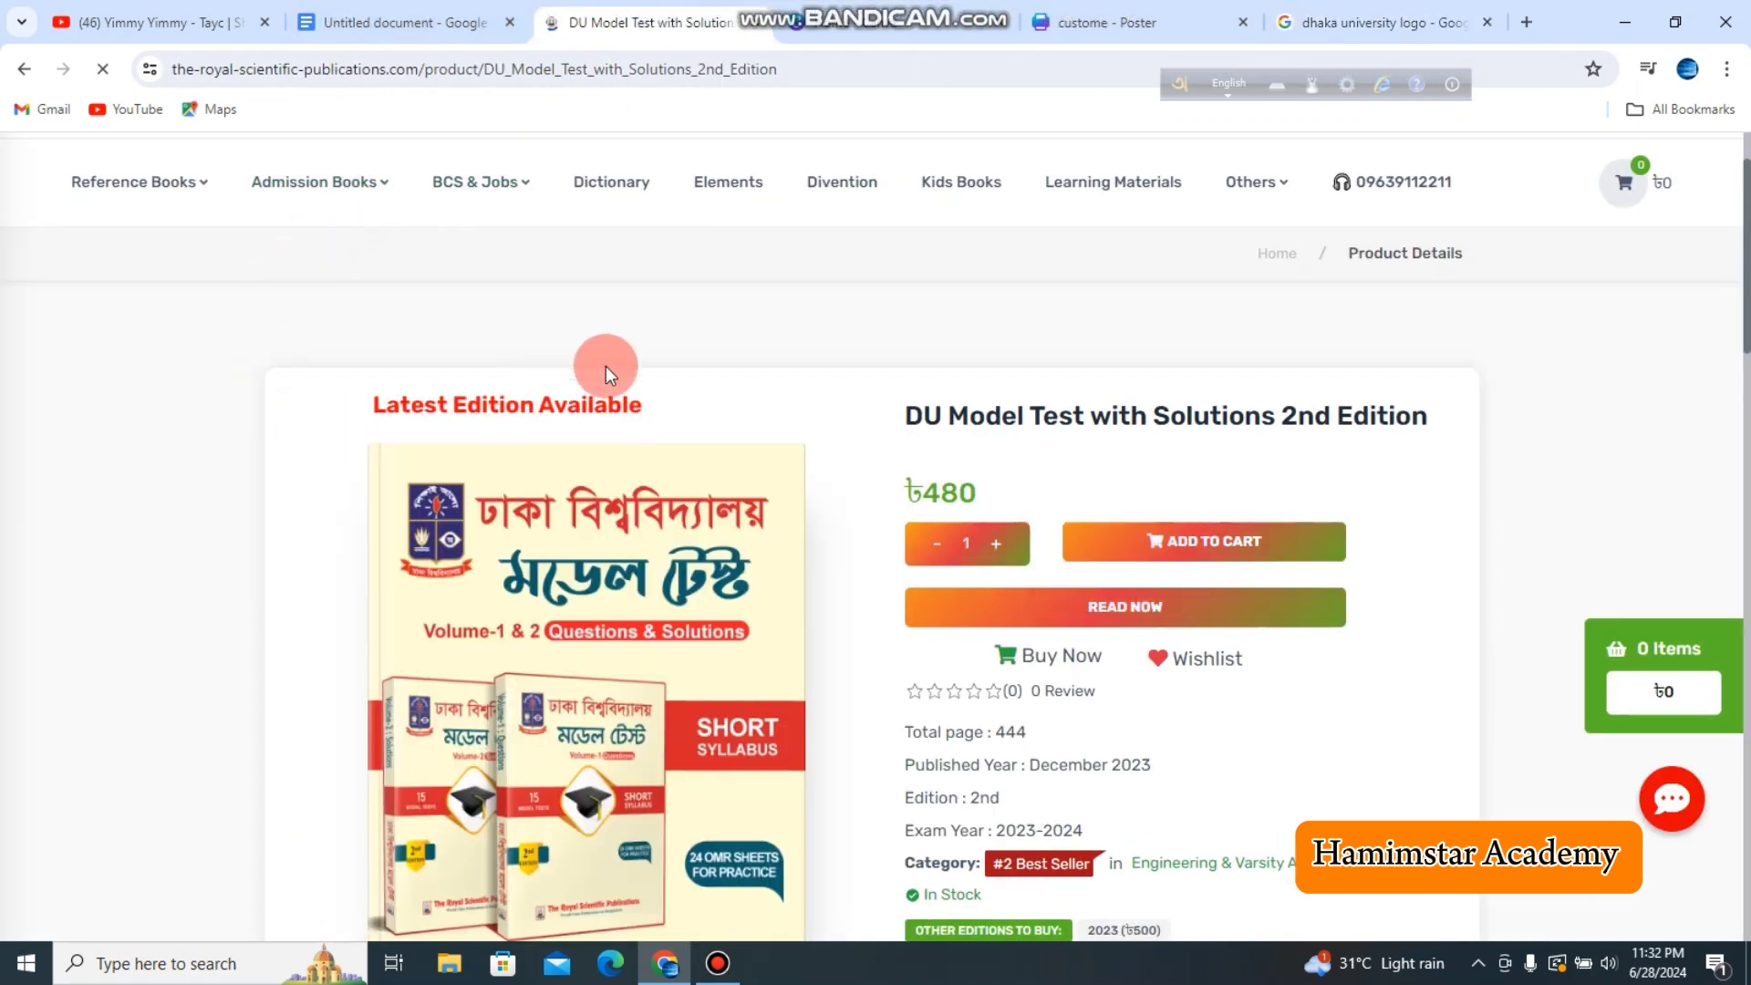
scroll(789, 715, down, 2)
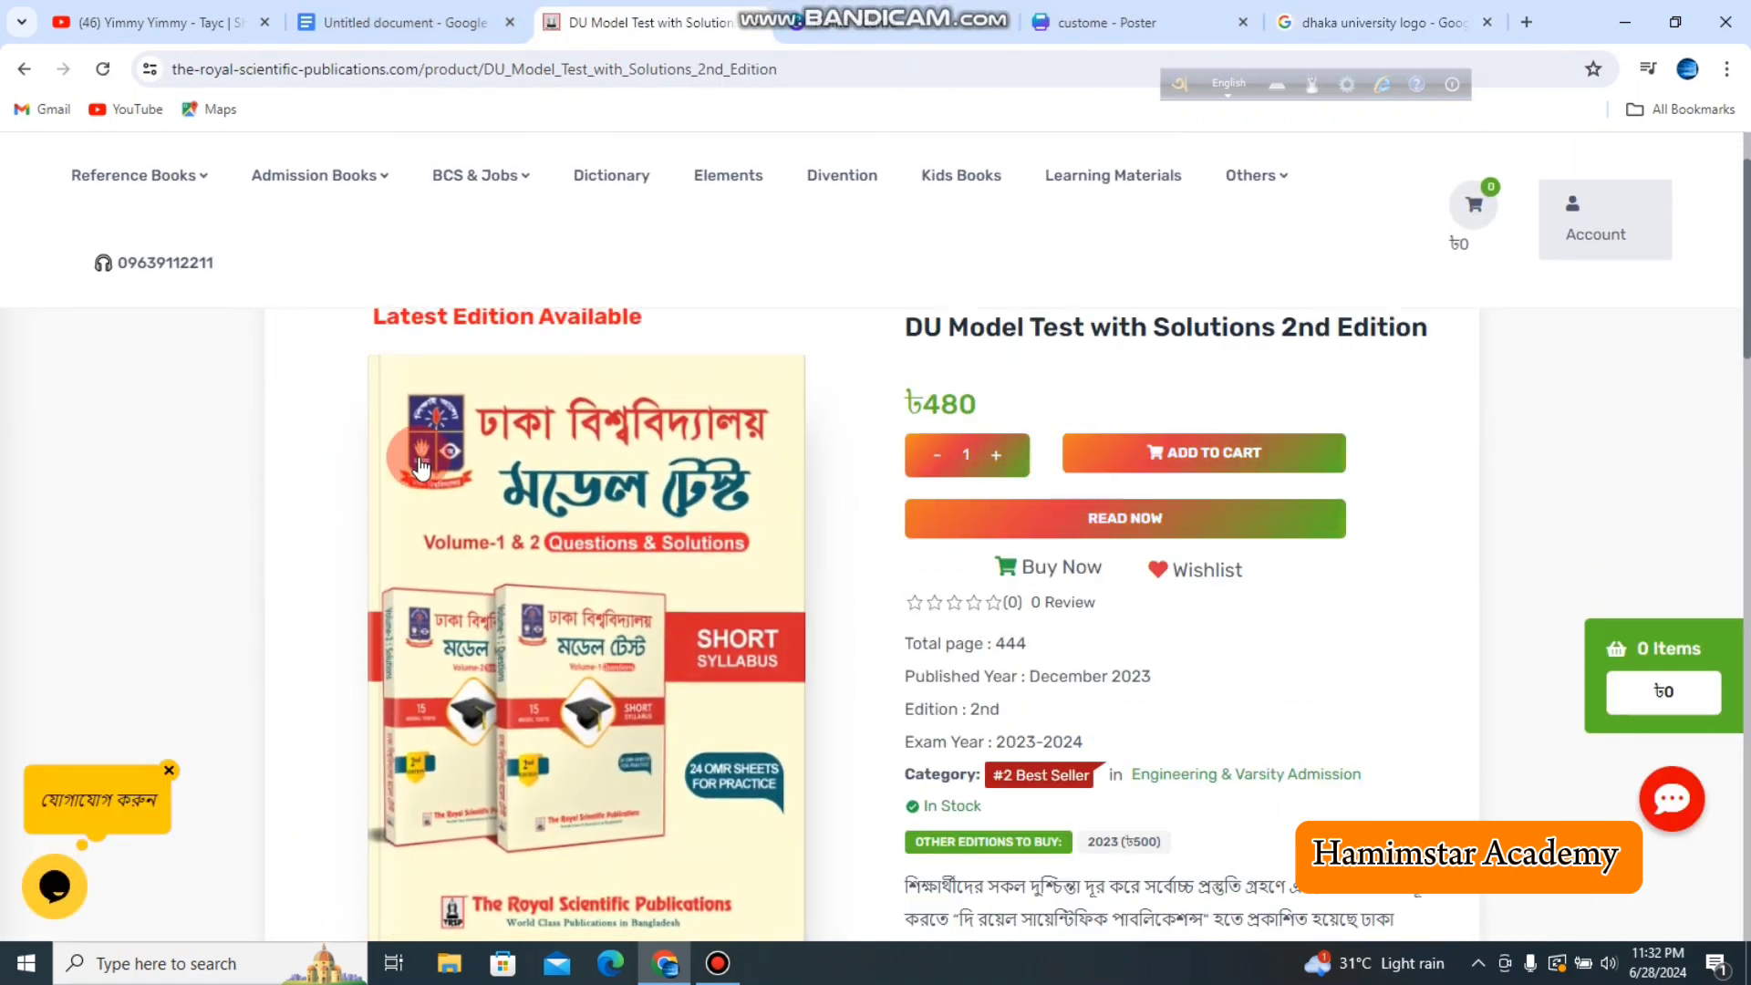
scroll(668, 728, down, 15)
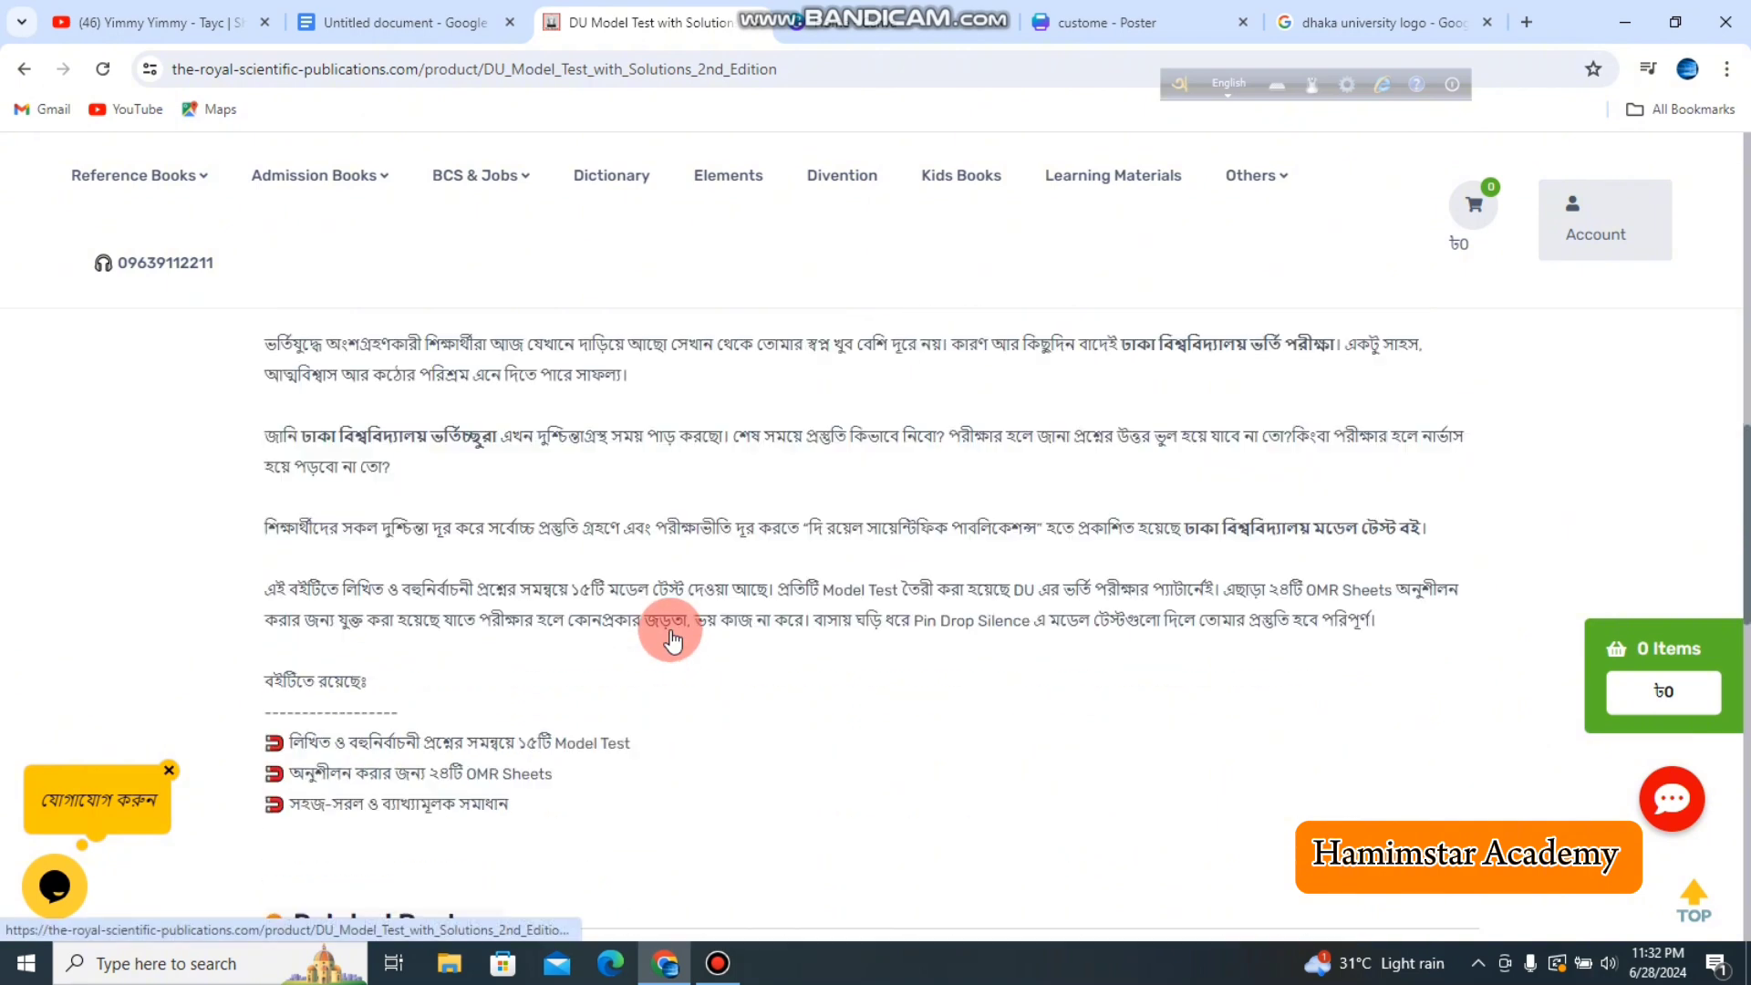
scroll(1737, 470, up, 15)
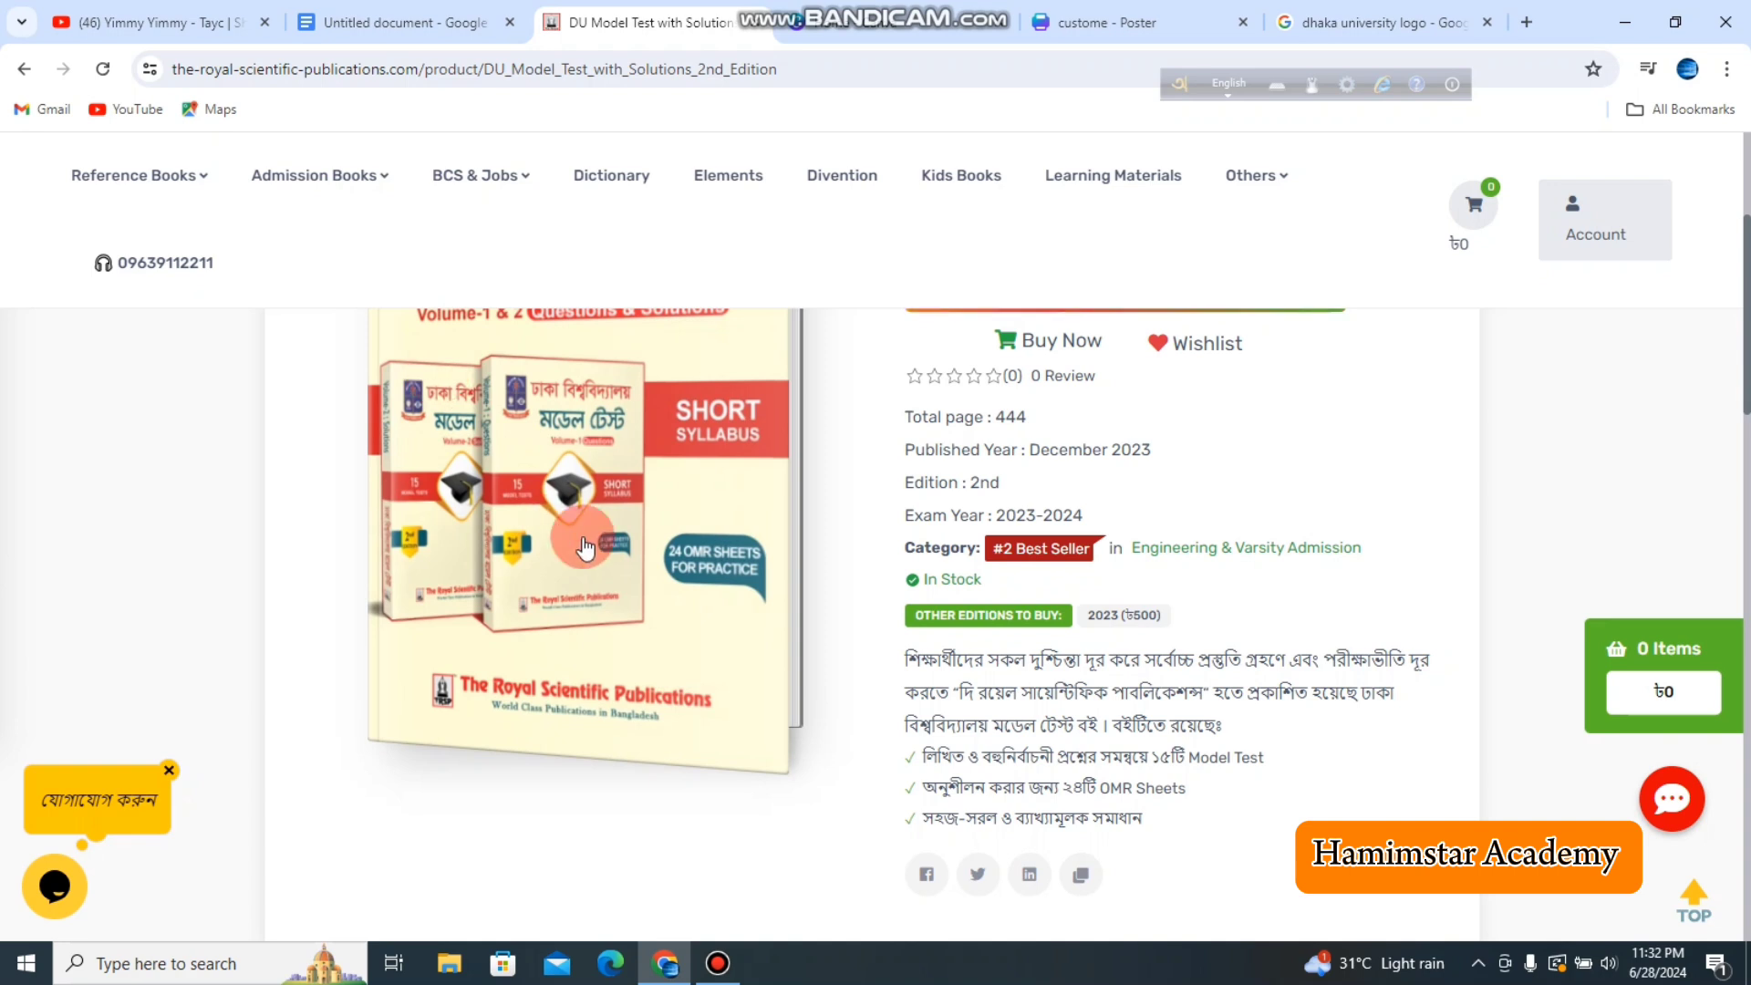
click(1131, 21)
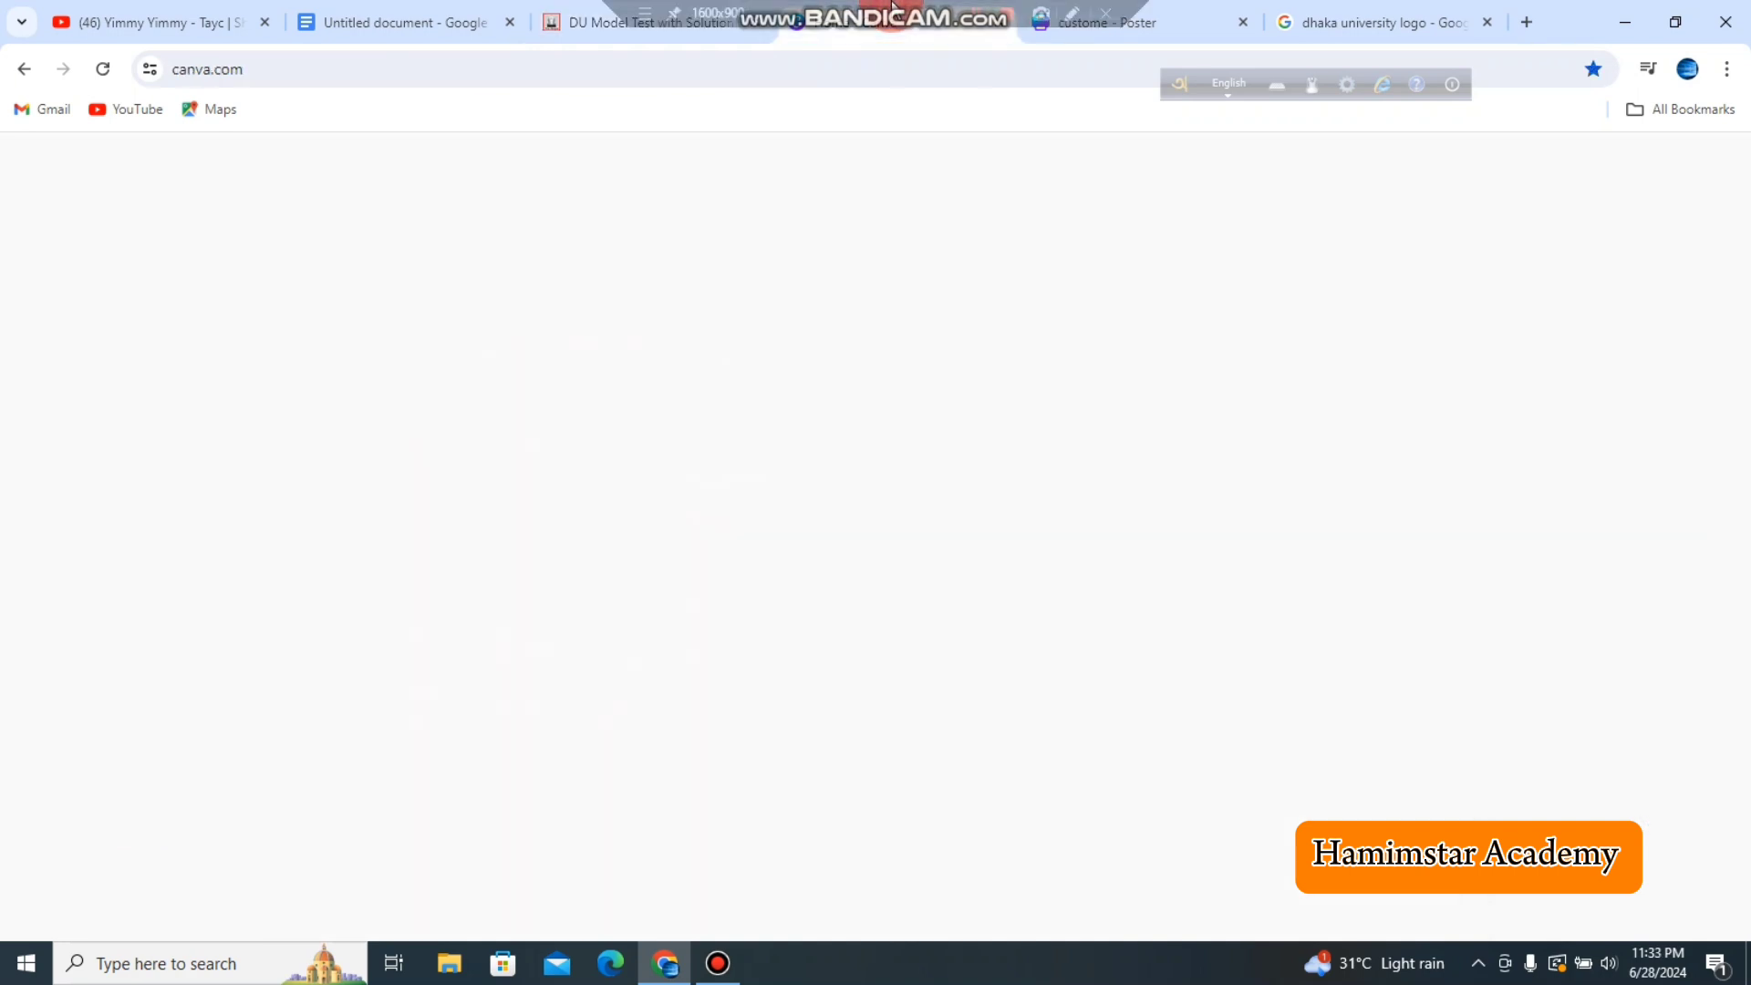
click(1156, 20)
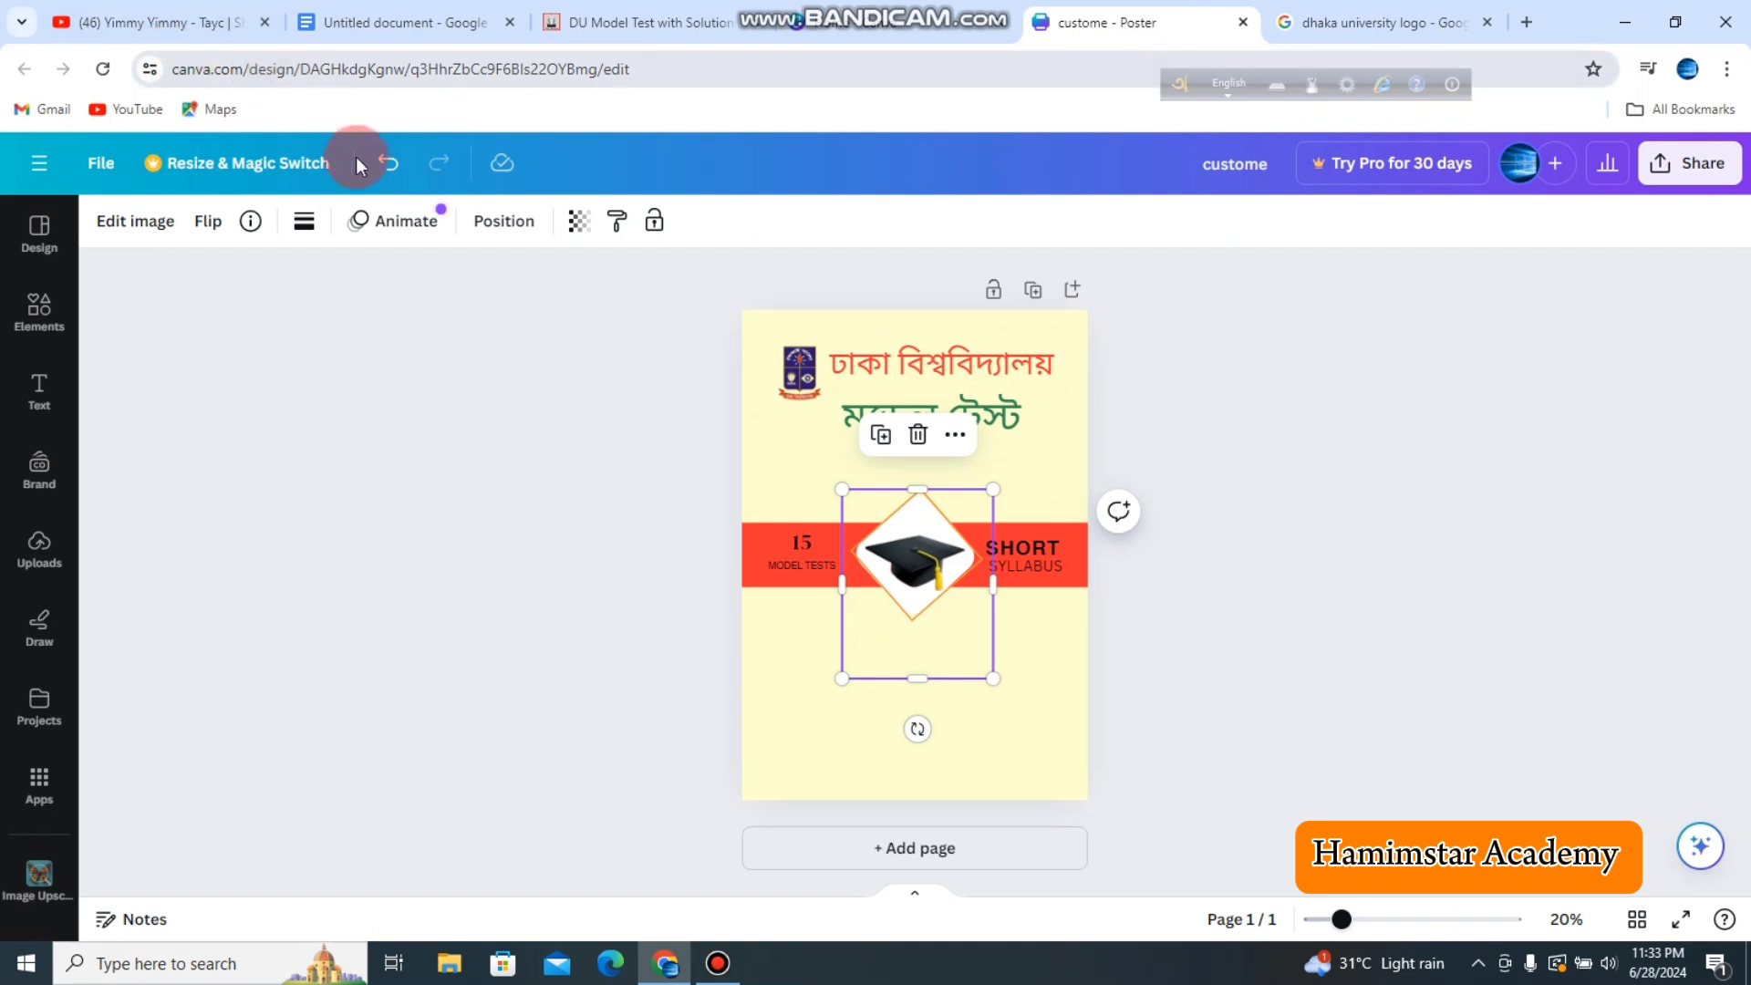
Step: Undo changes to restore the graduation cap picture's position and the yellow "2nd EDITION" badge with its small dark blue block
click(378, 173)
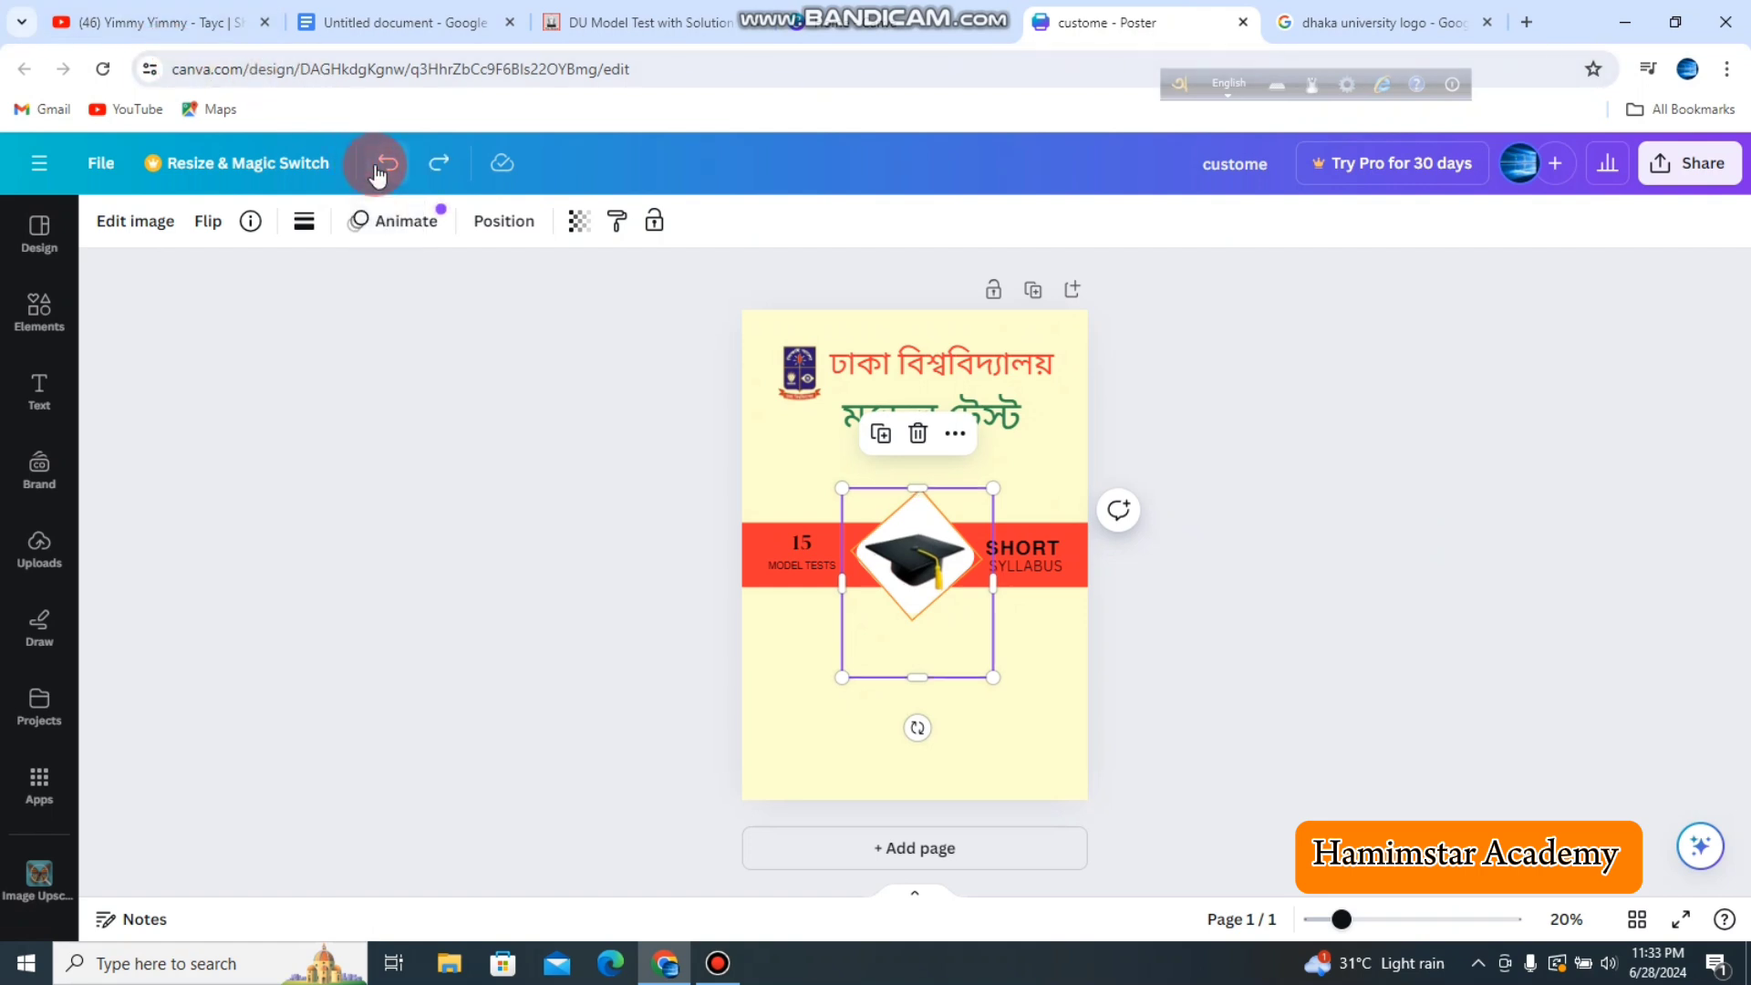
click(770, 649)
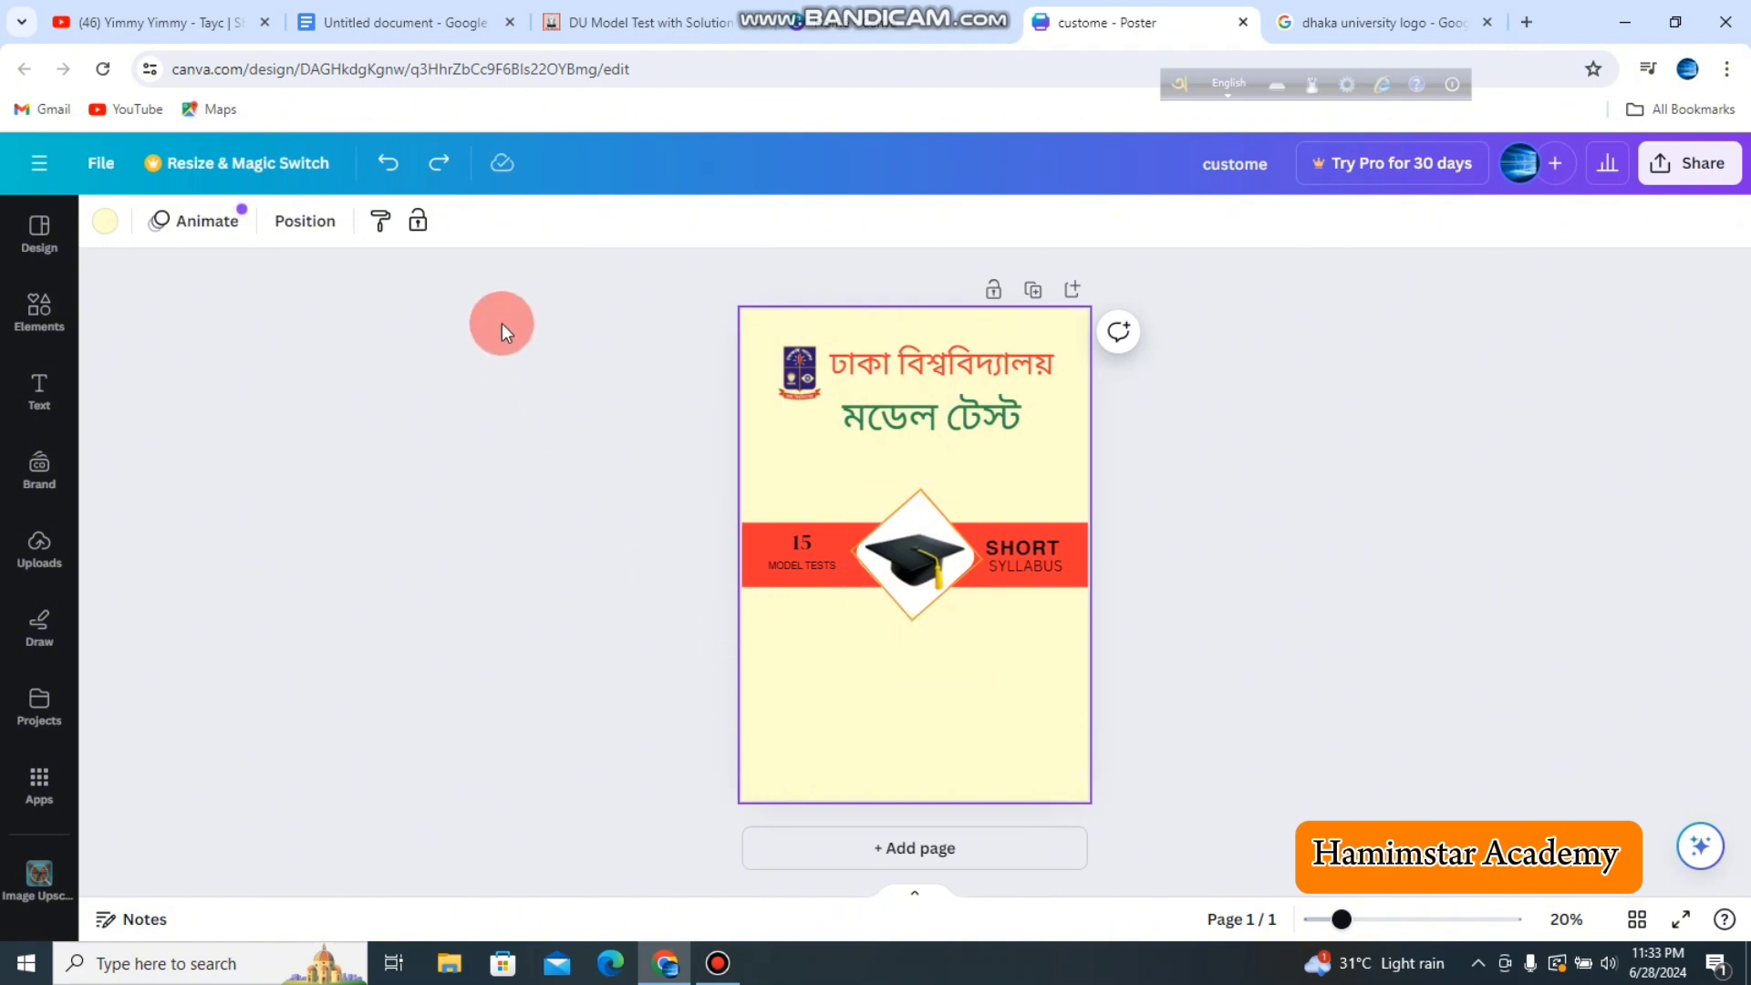
click(375, 170)
click(375, 169)
click(718, 507)
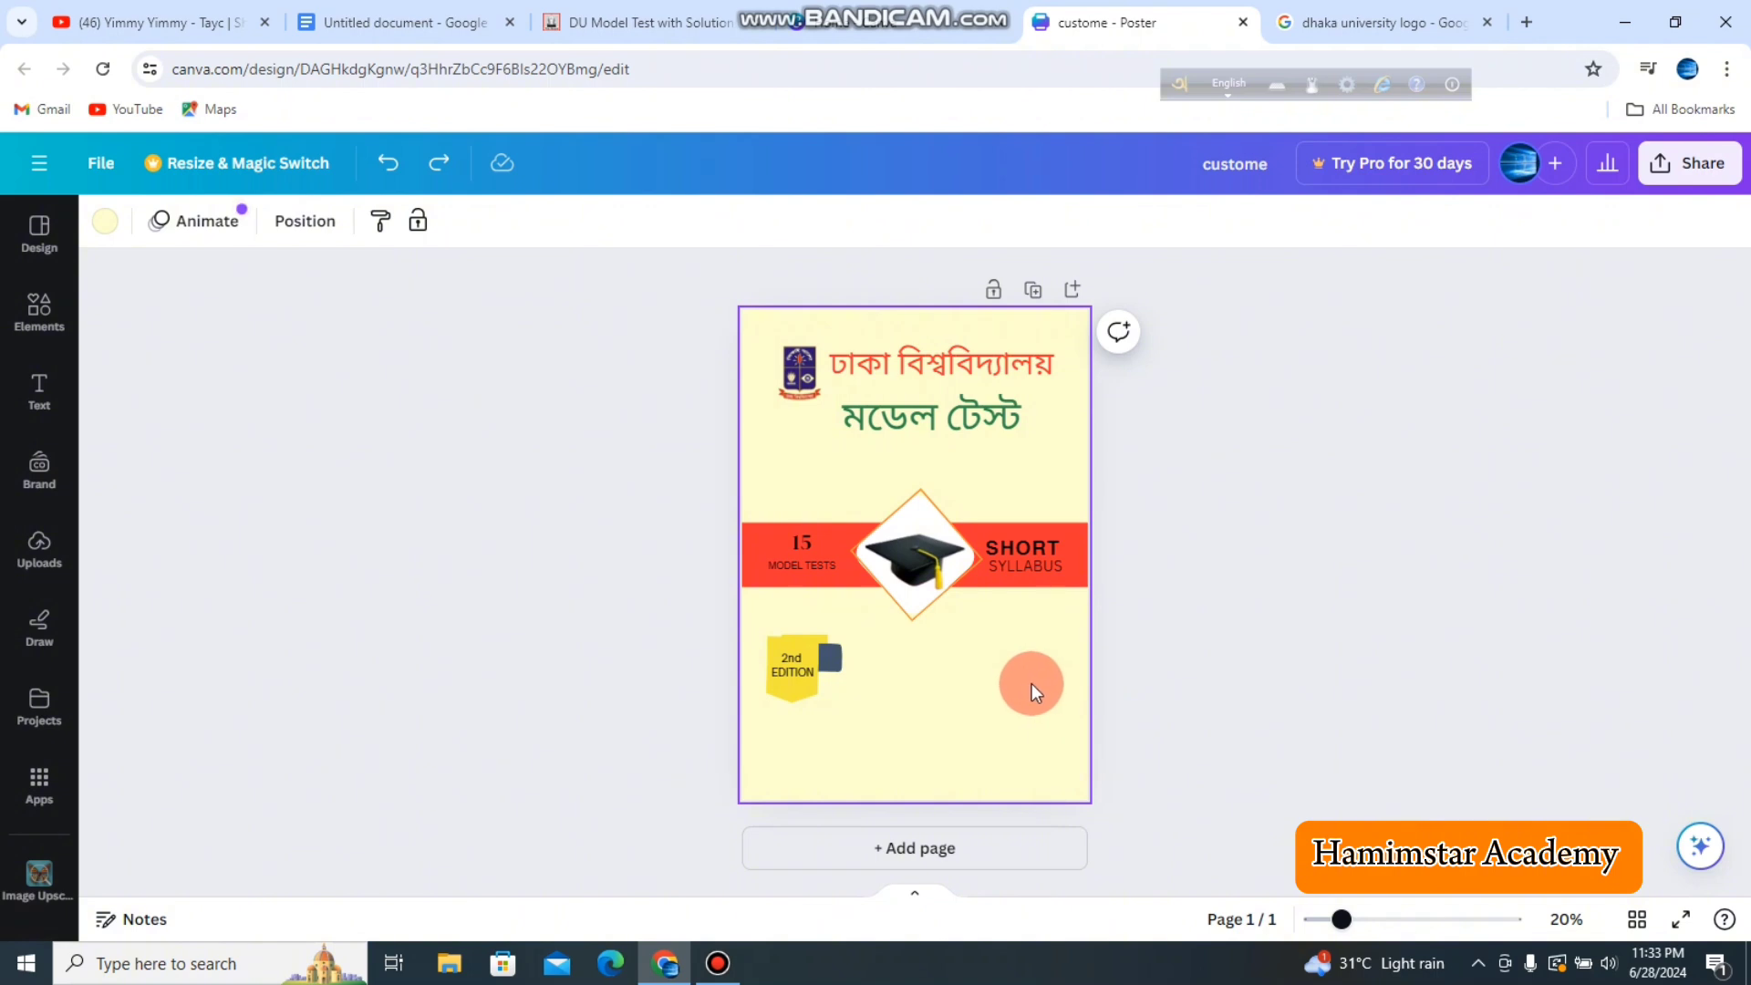
Step: Undo further changes to restore the large dark blue rounded rectangle below the red band, opposite the "2nd EDITION" badge
click(379, 175)
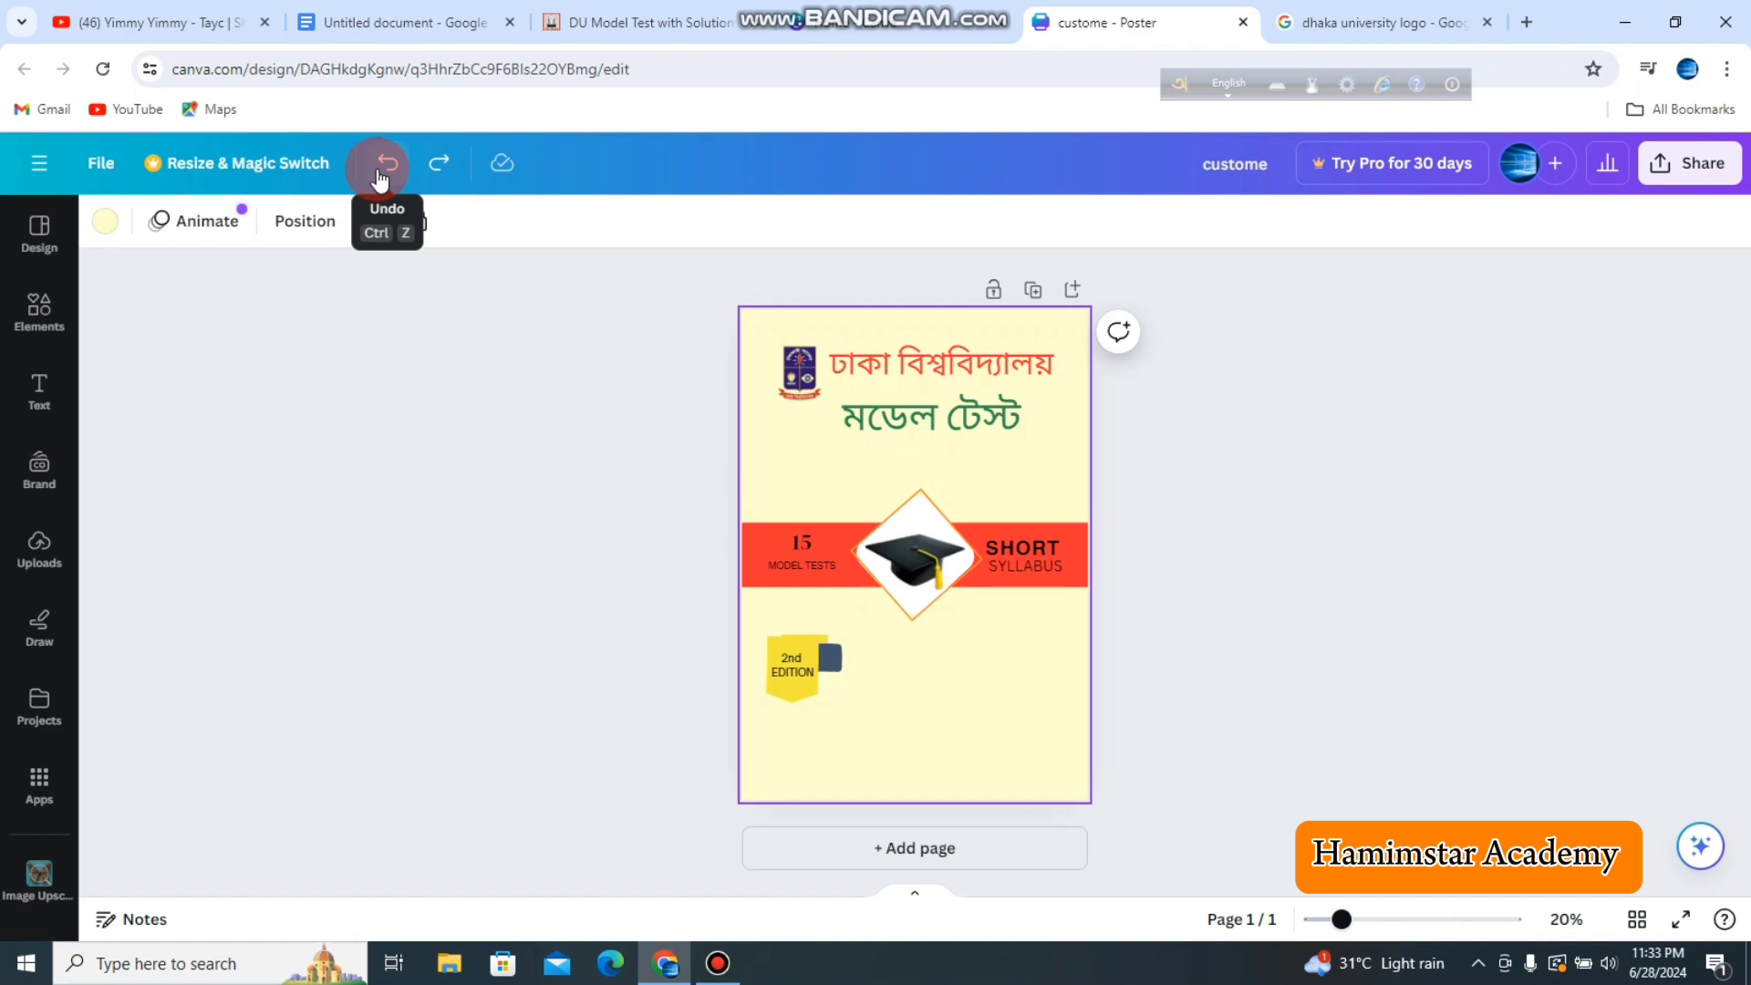
click(380, 176)
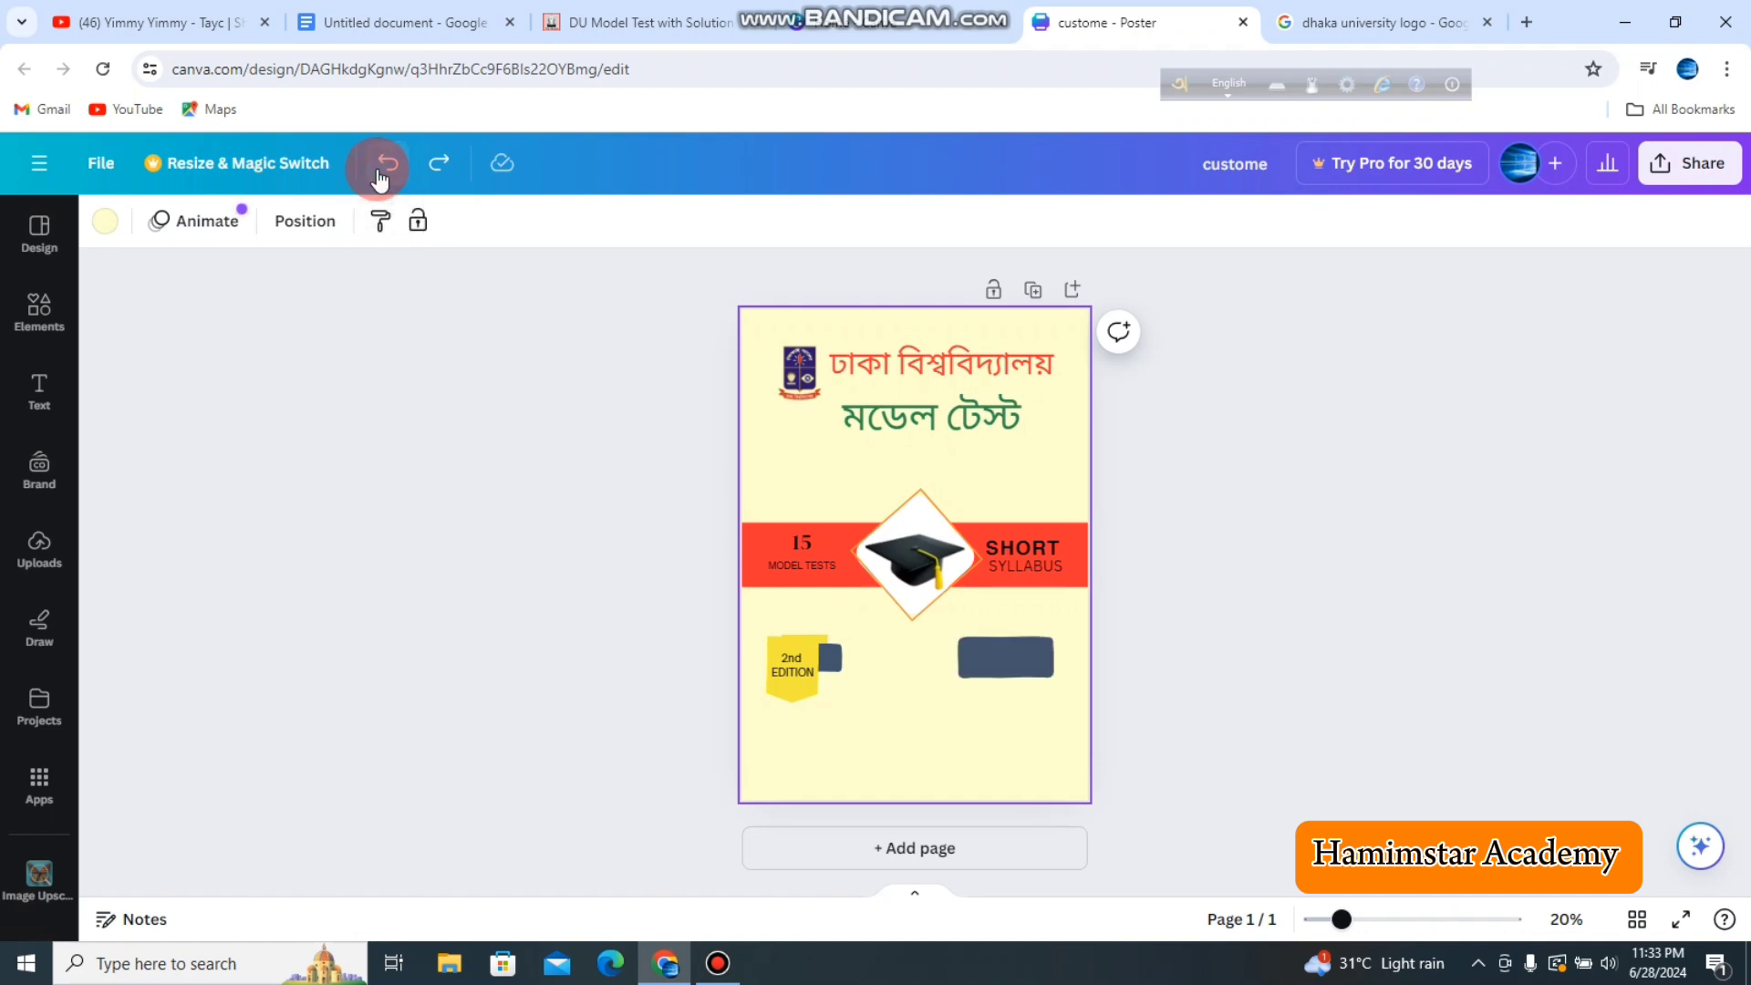
click(993, 726)
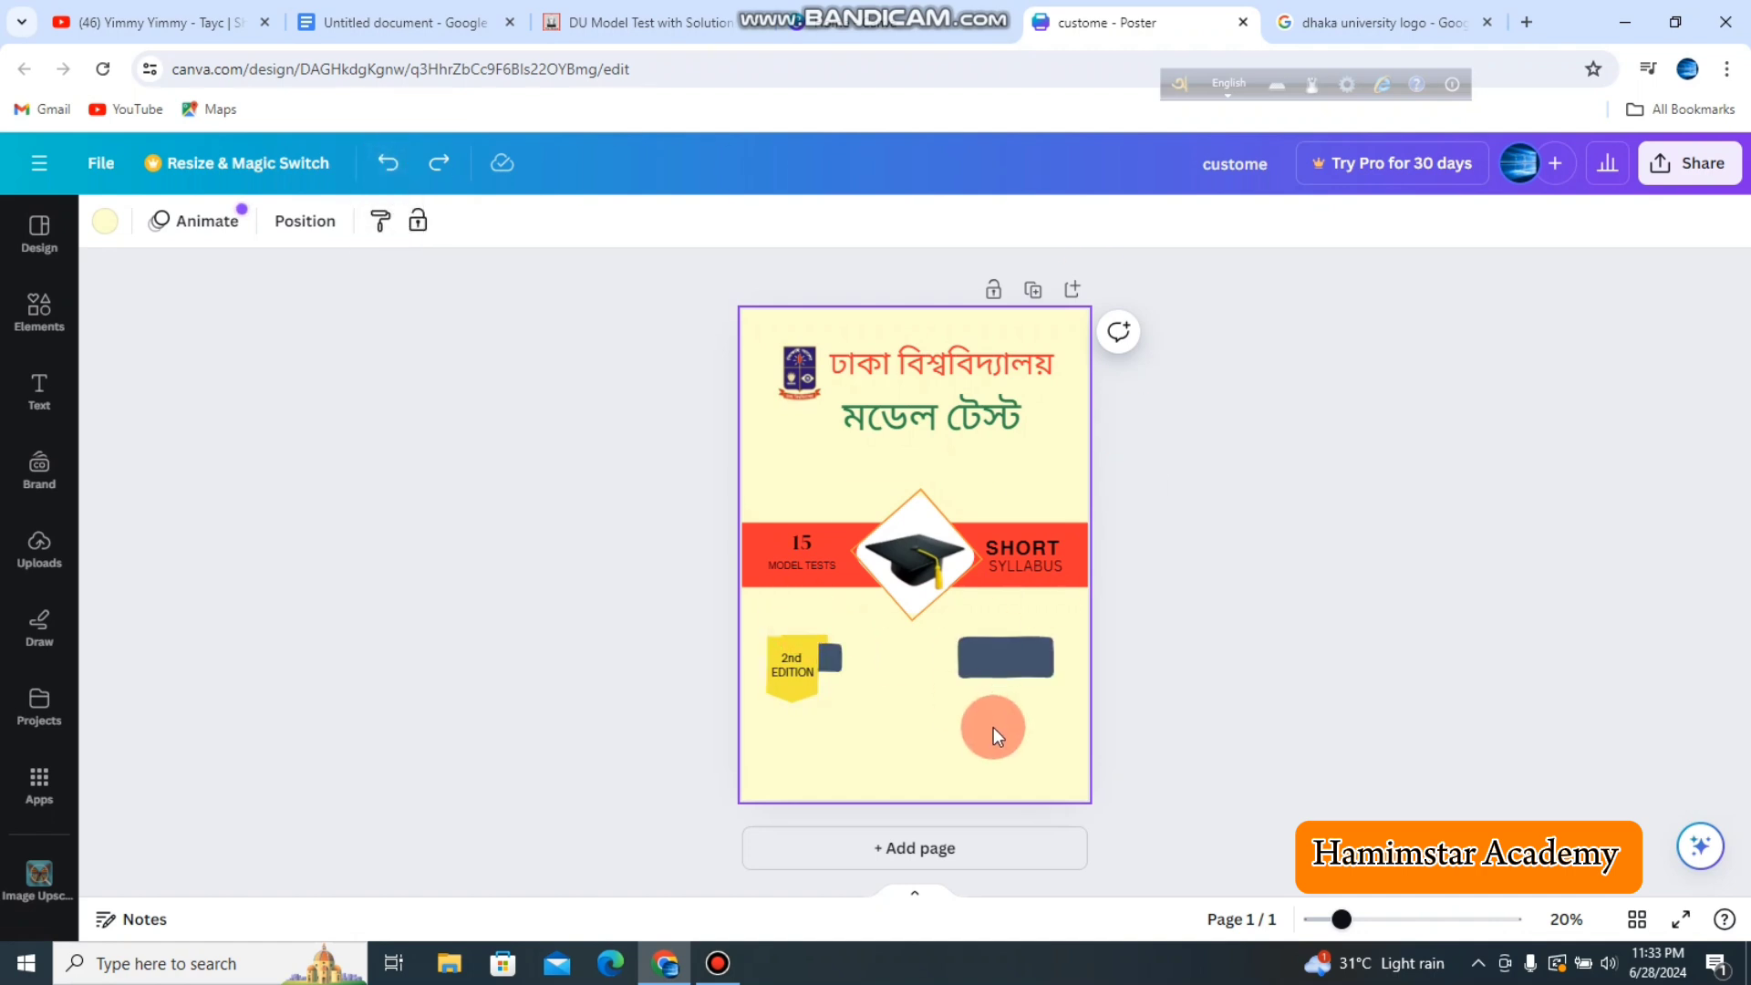
Step: Look at the colour choices for the large dark blue rectangle and at the default text styles, leaving both unchanged
click(999, 655)
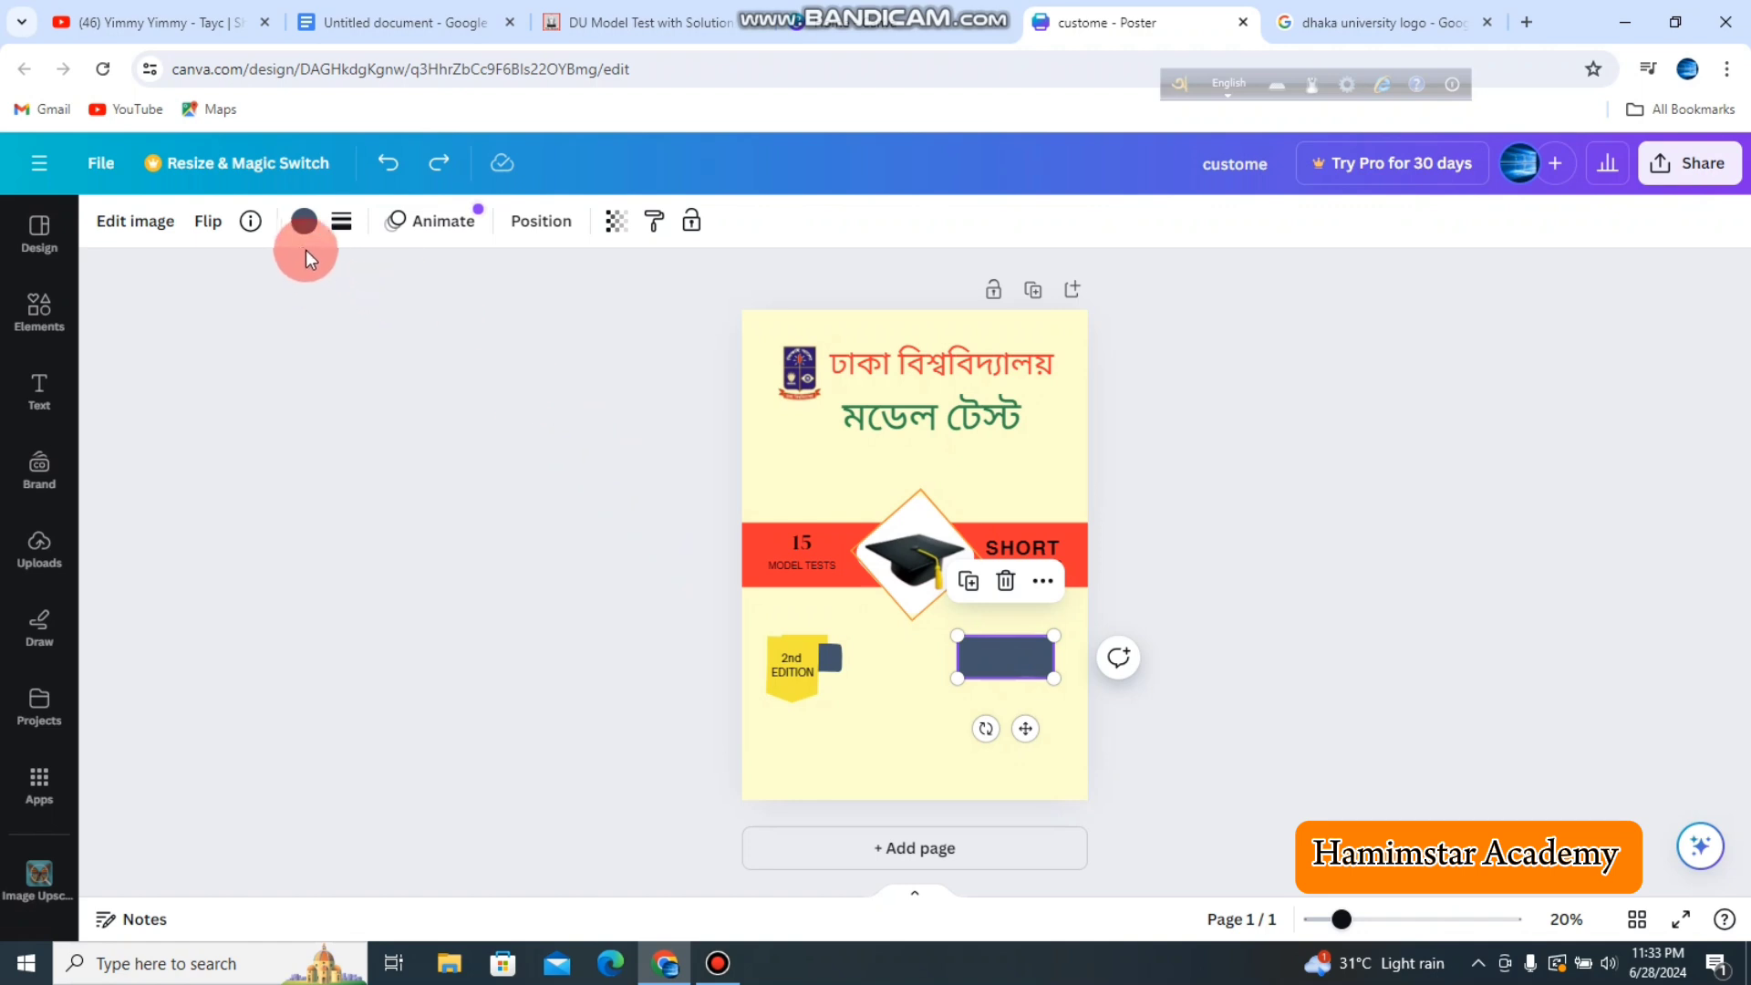
click(302, 221)
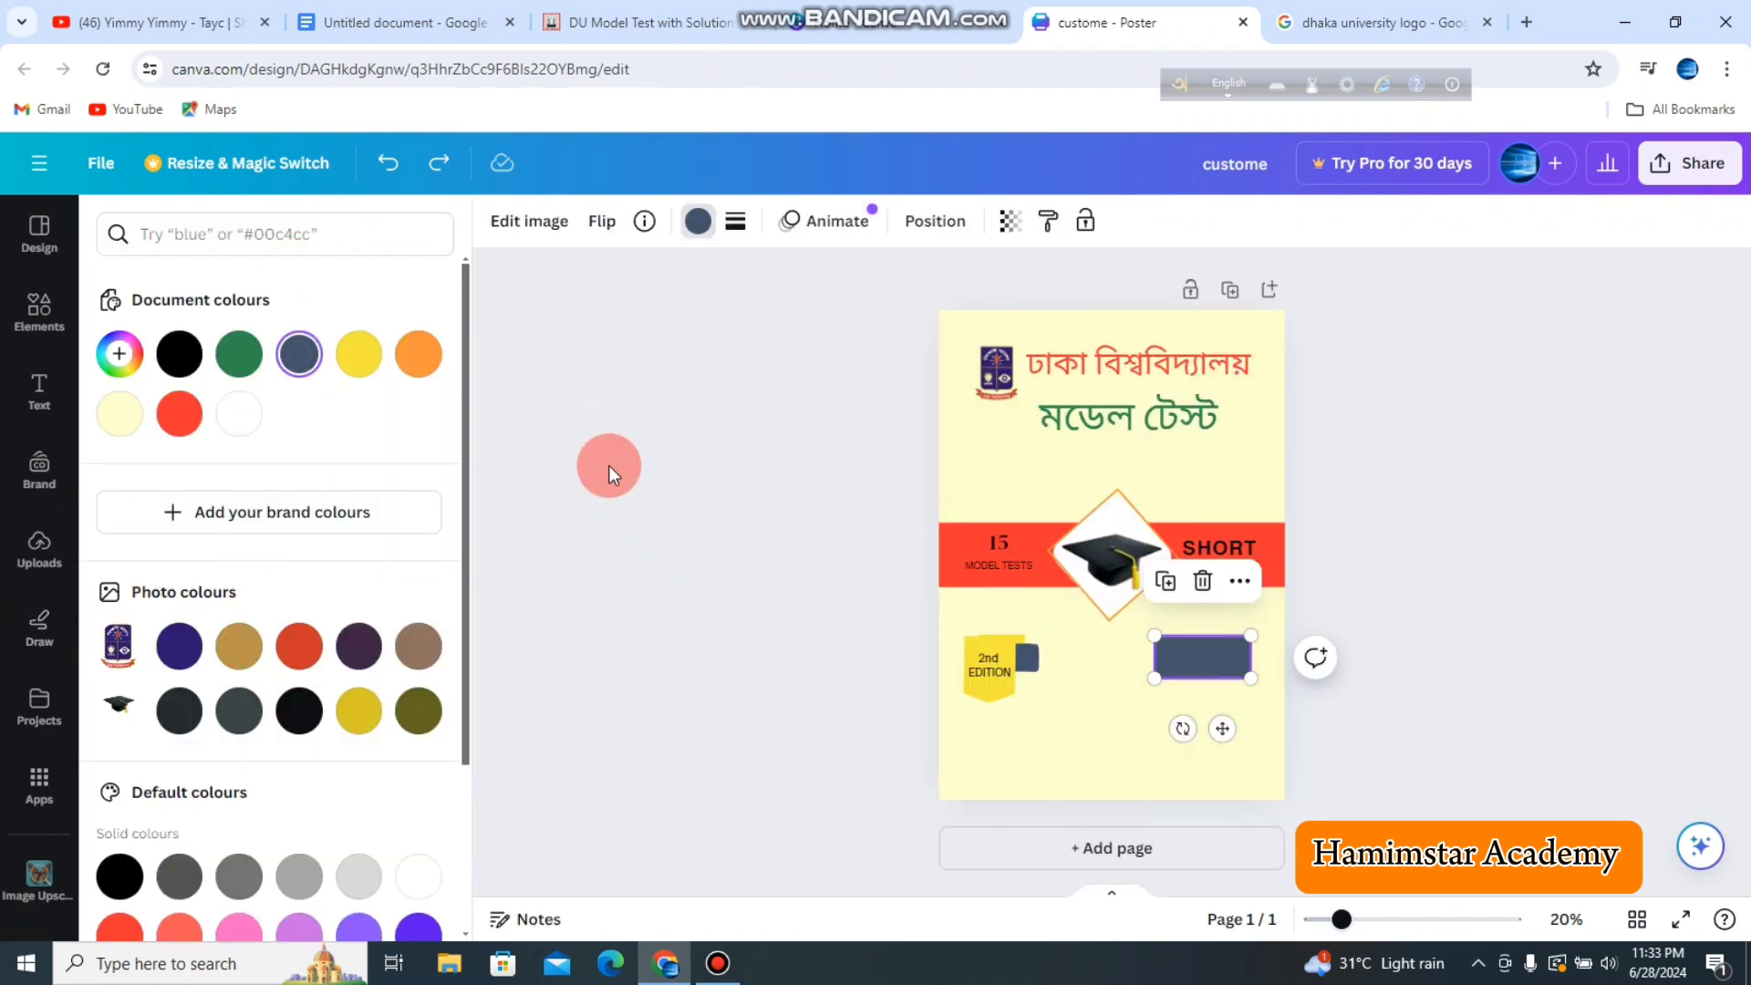
click(610, 467)
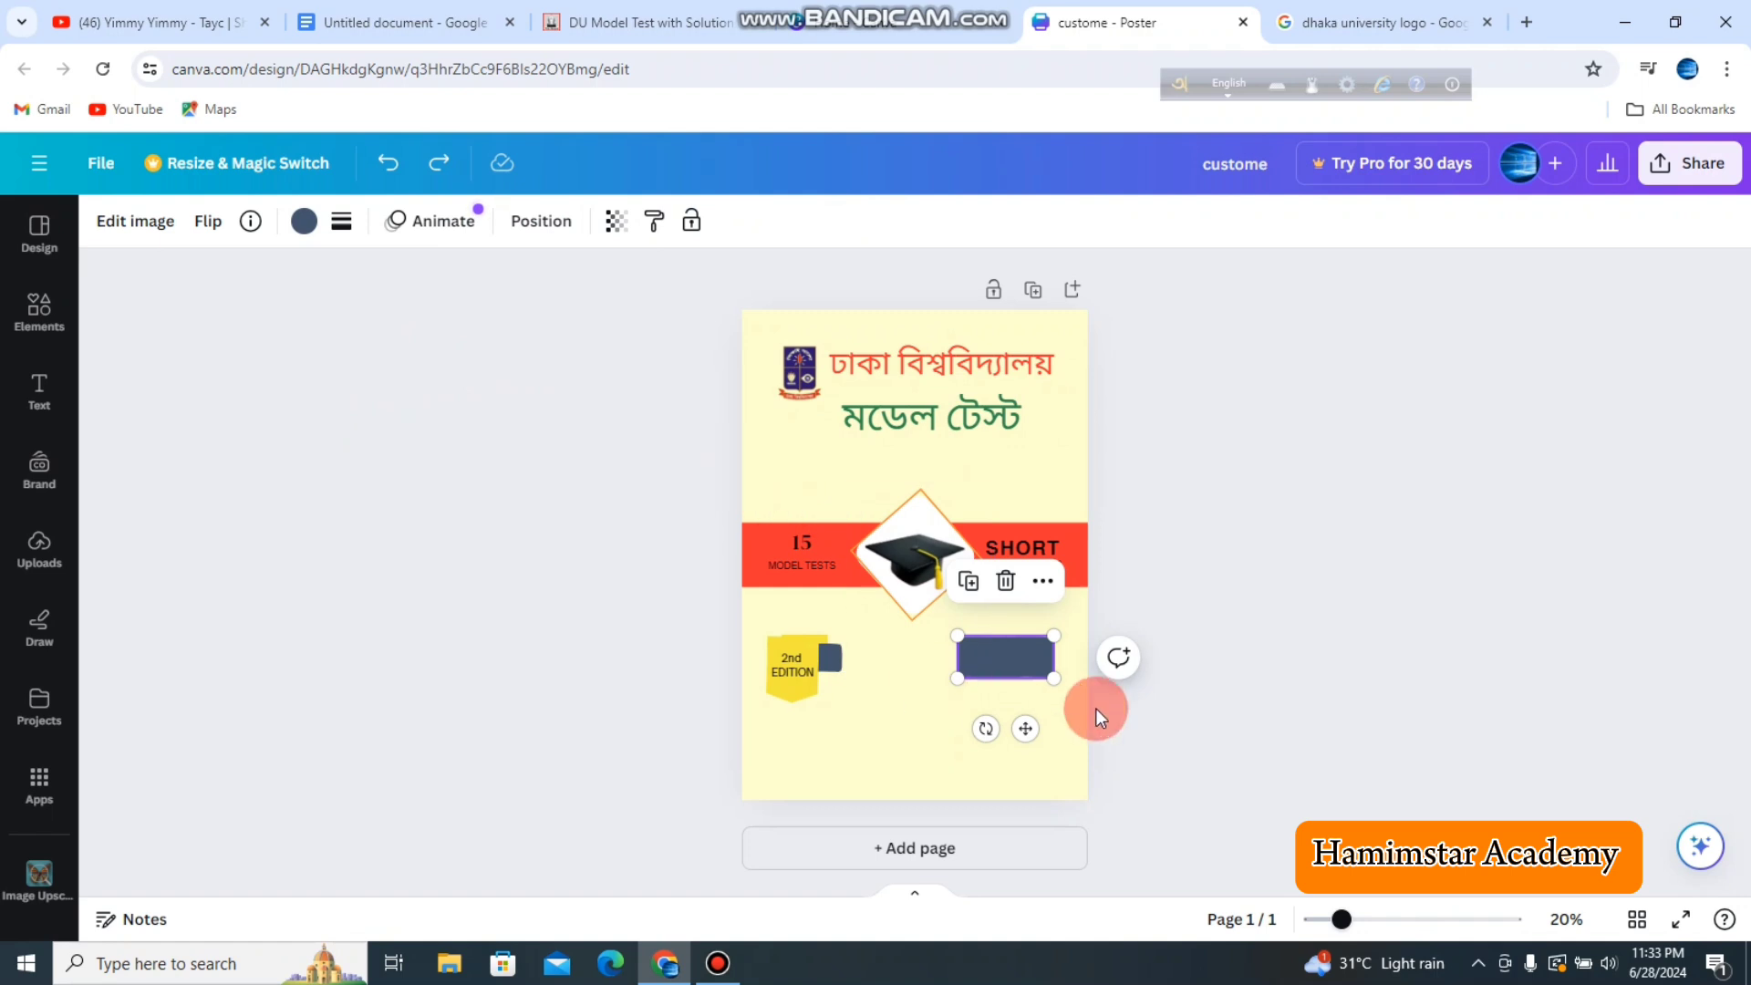
click(394, 591)
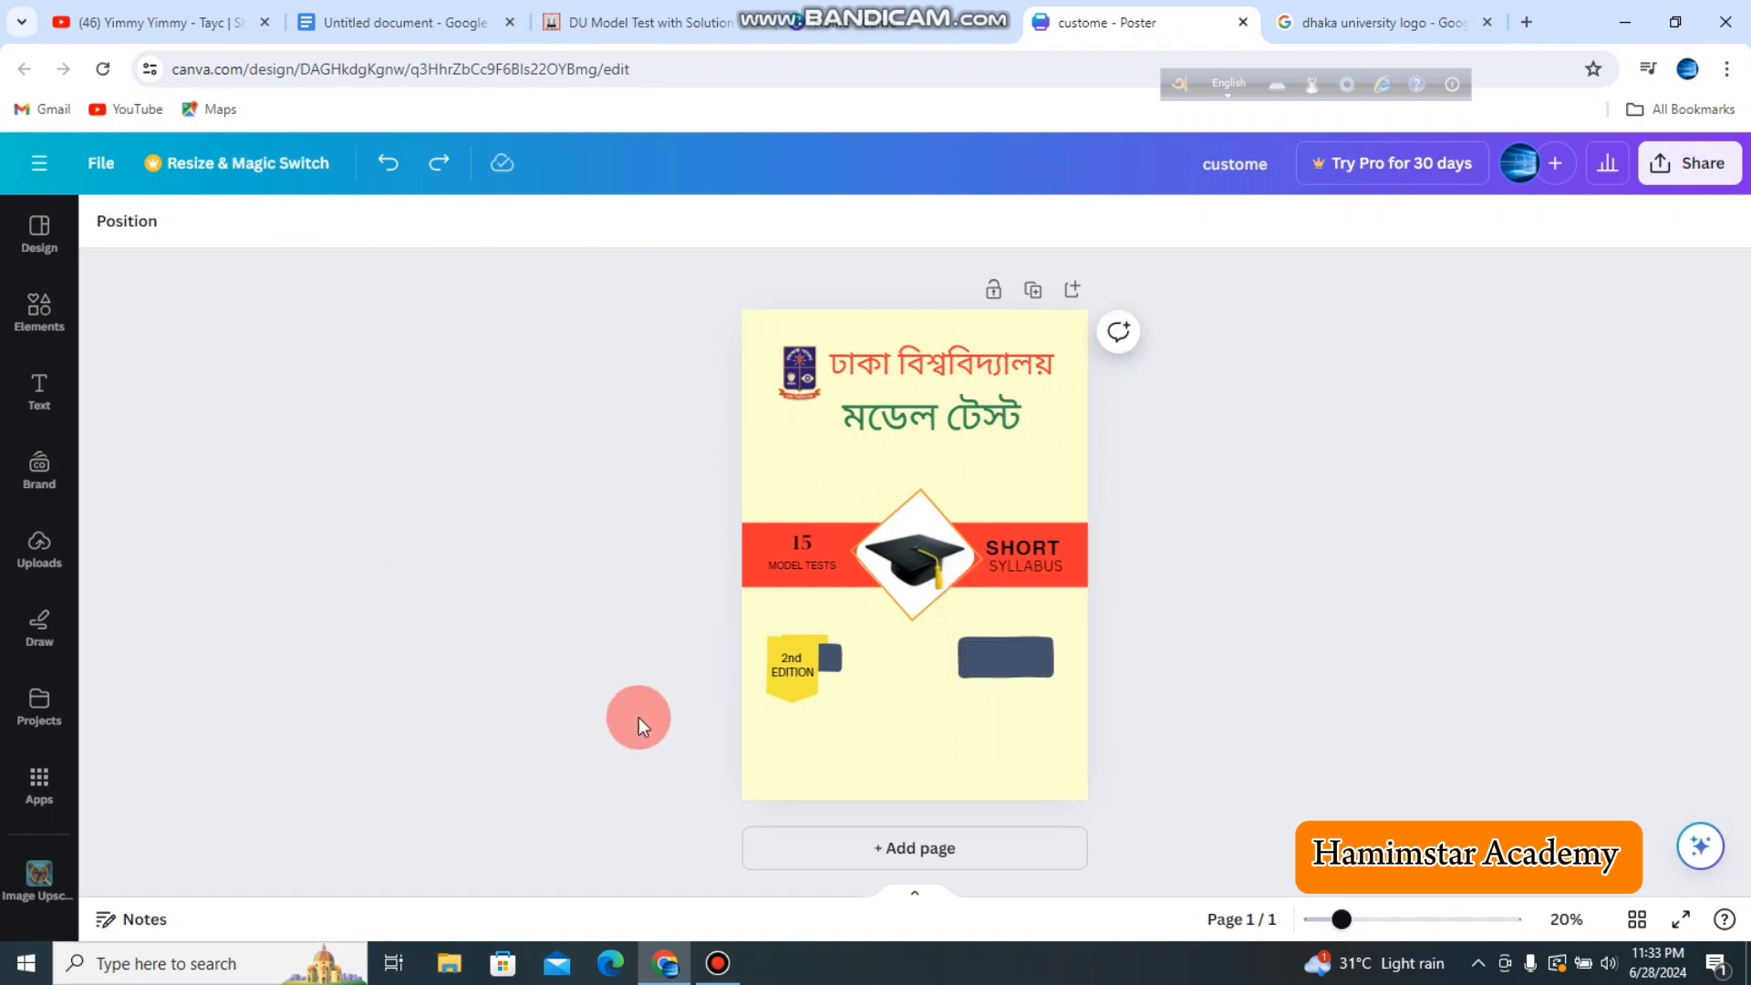
click(1027, 640)
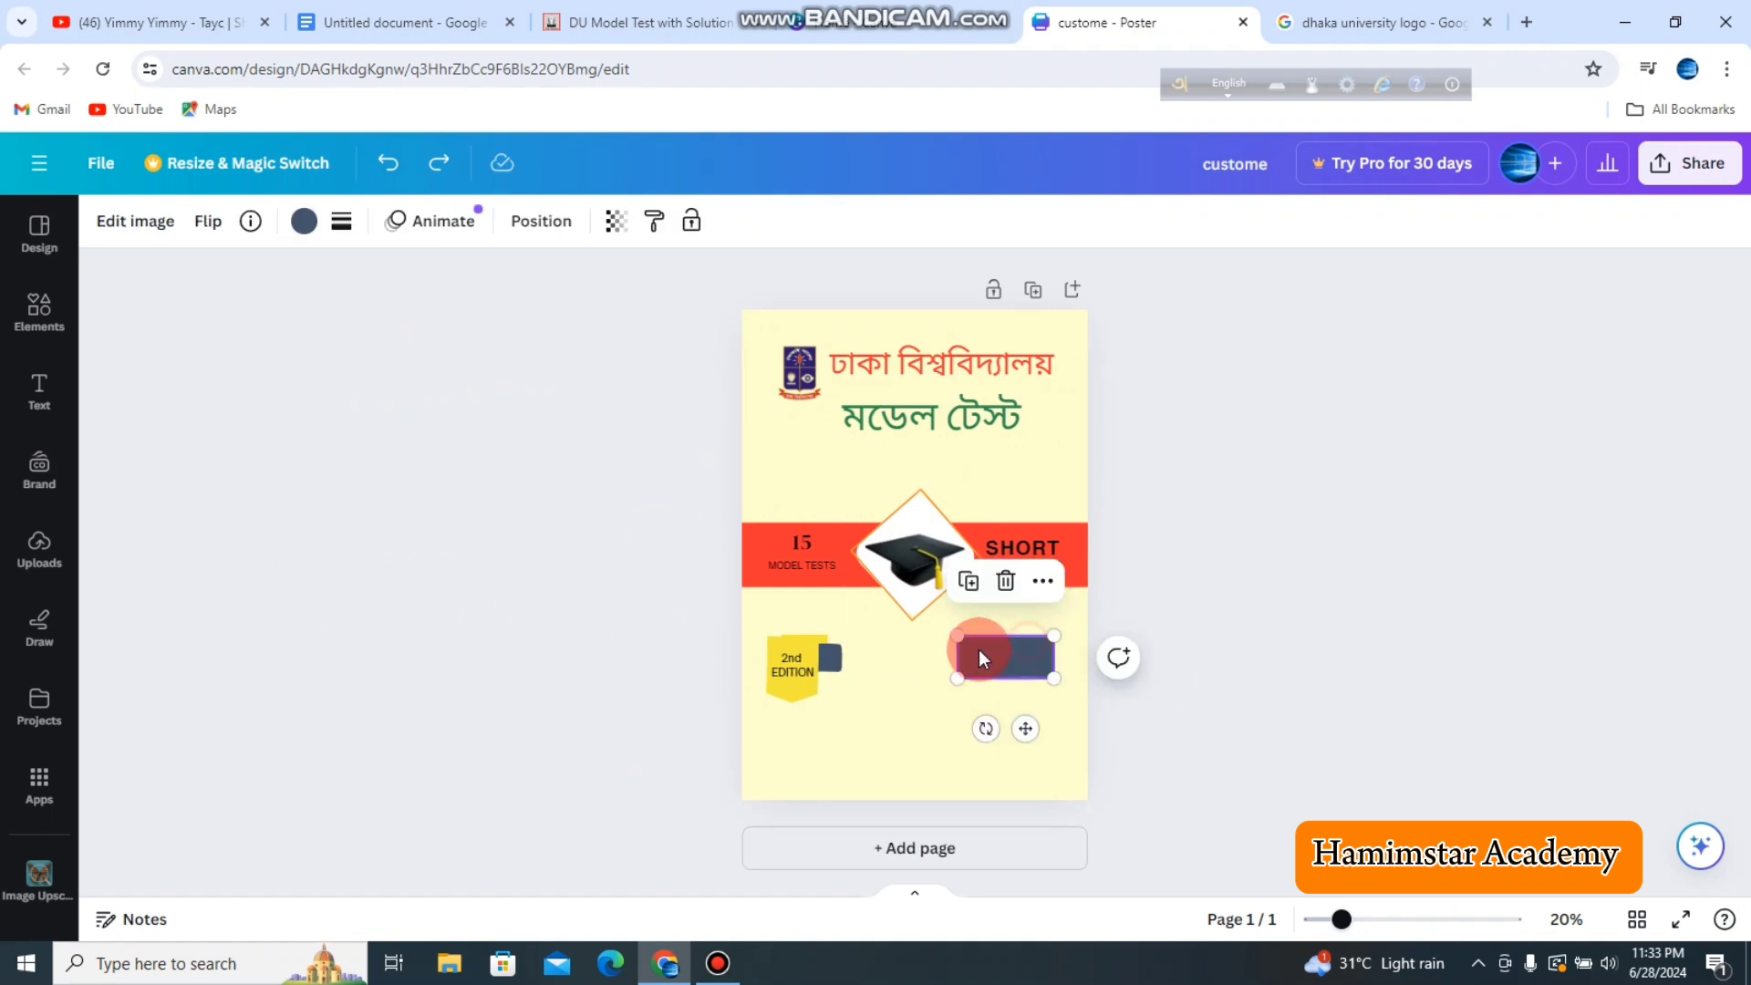
click(37, 401)
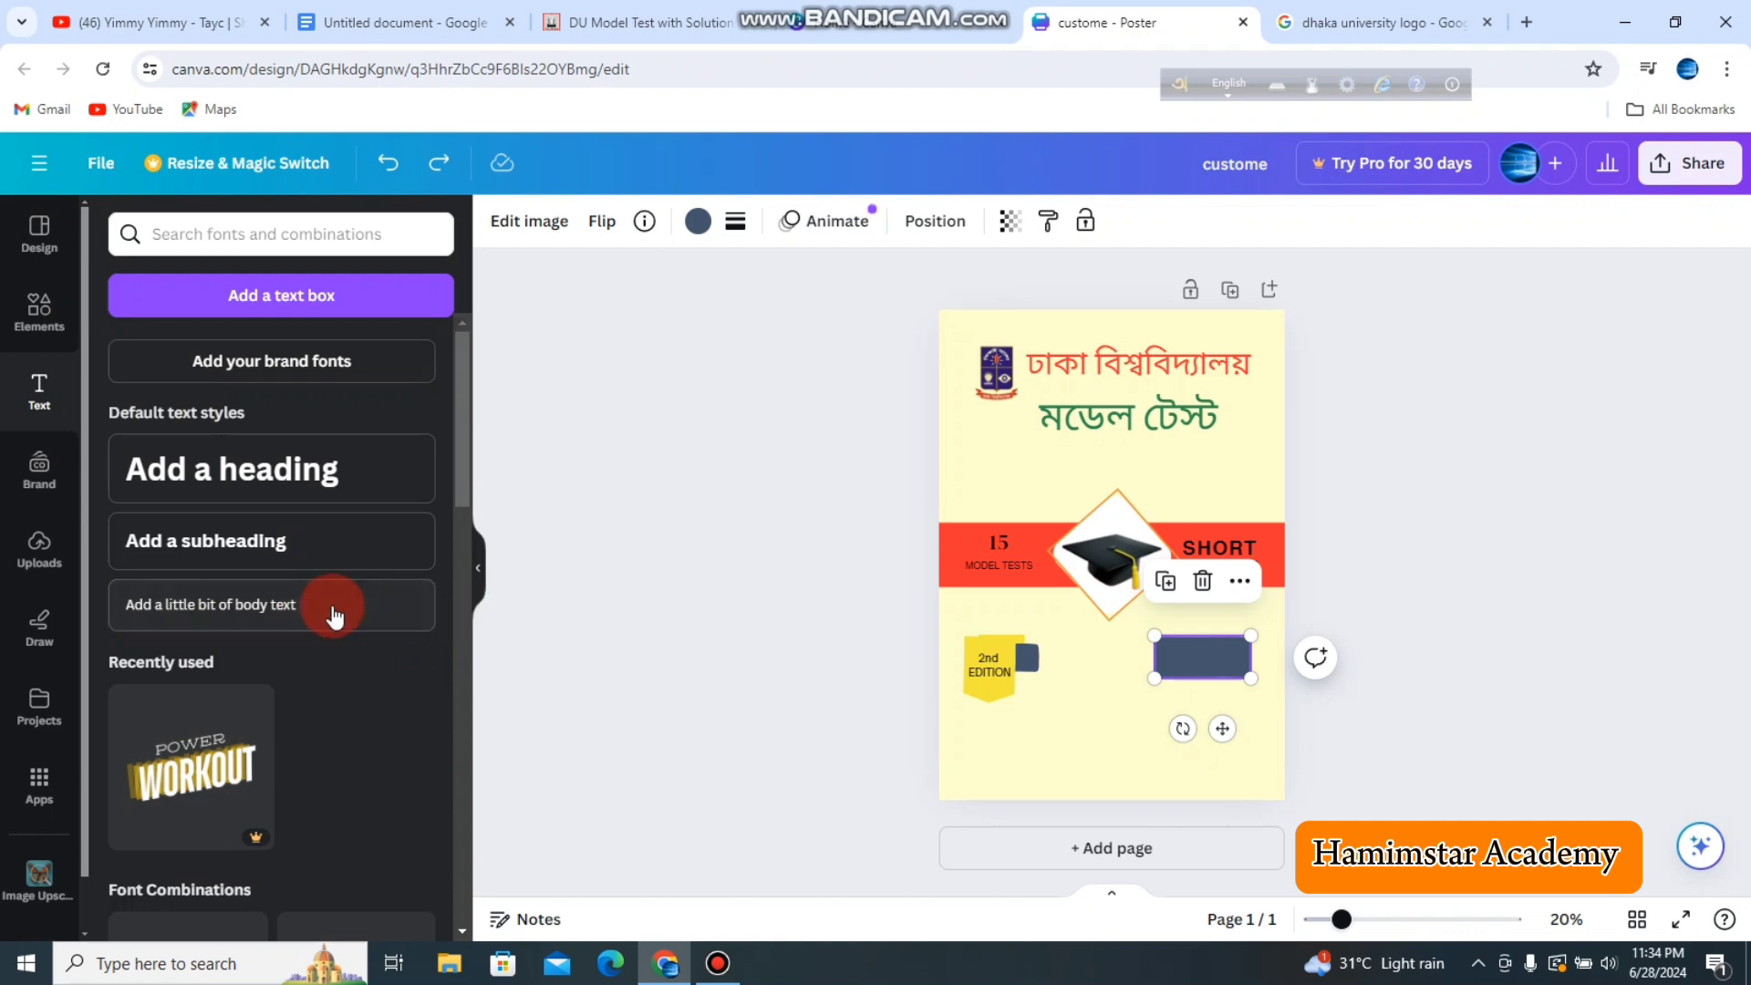
click(478, 570)
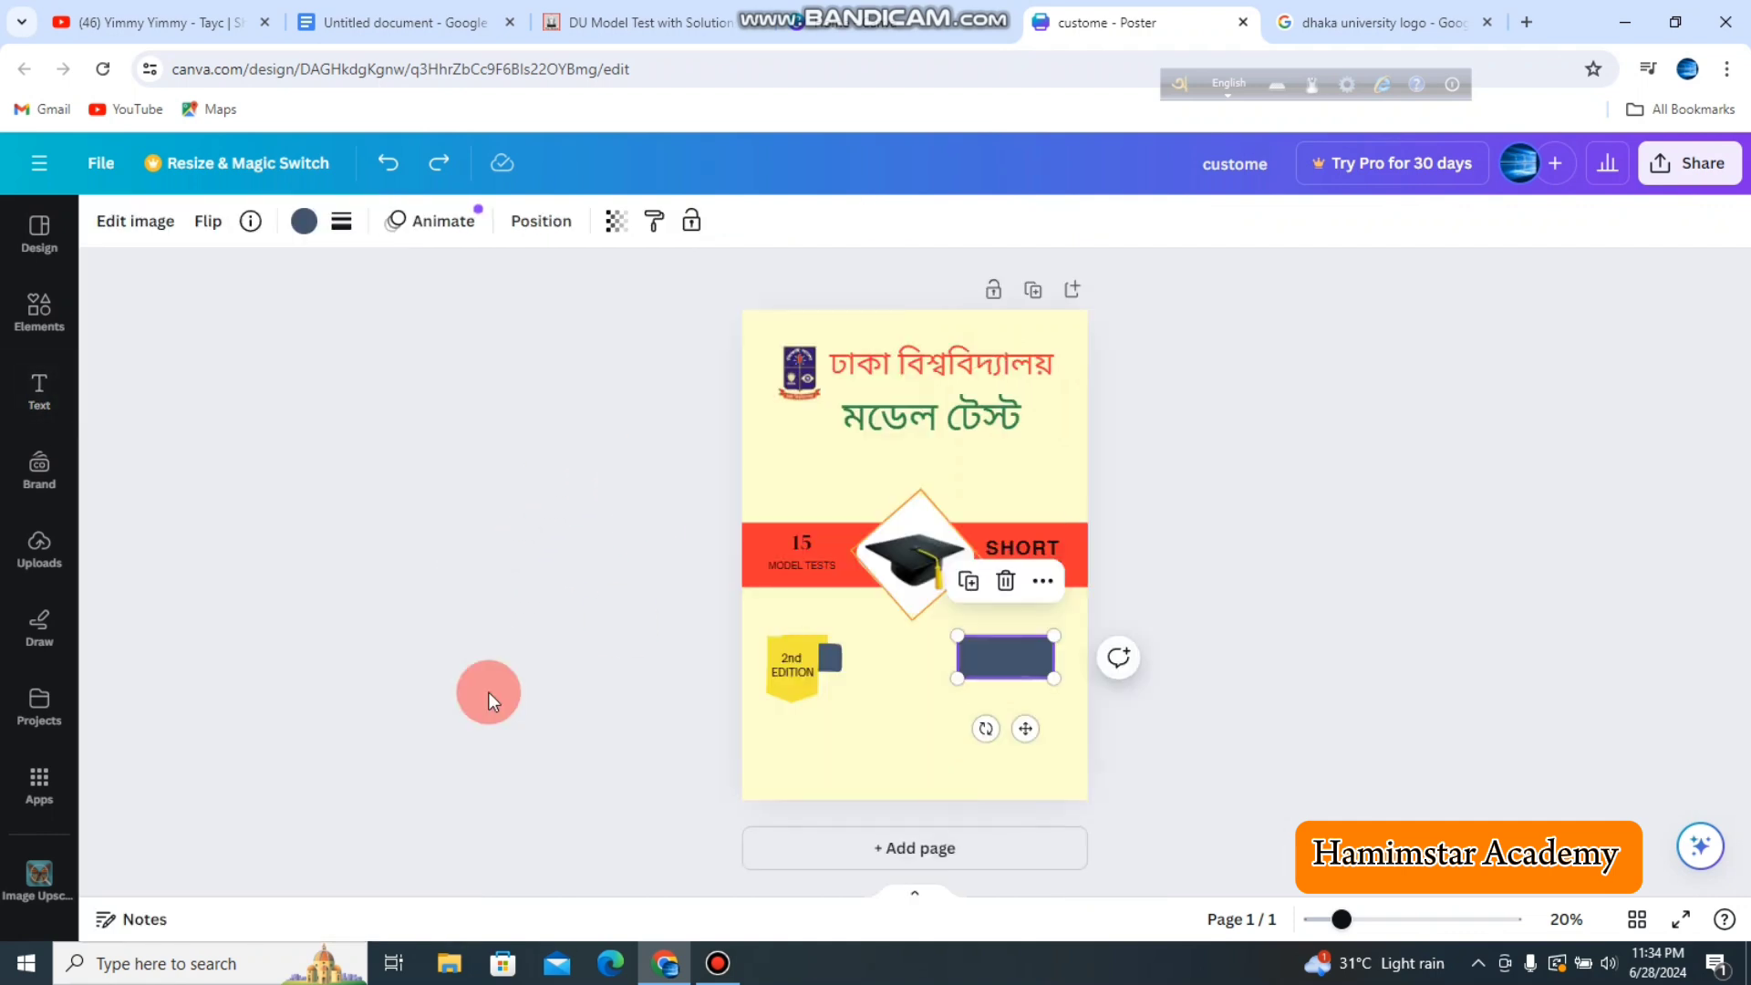
Step: Undo changes to restore the white "24 OMR SHEETS FOR PRACTICE" text on the dark blue rectangle
click(402, 167)
click(1200, 577)
click(1232, 612)
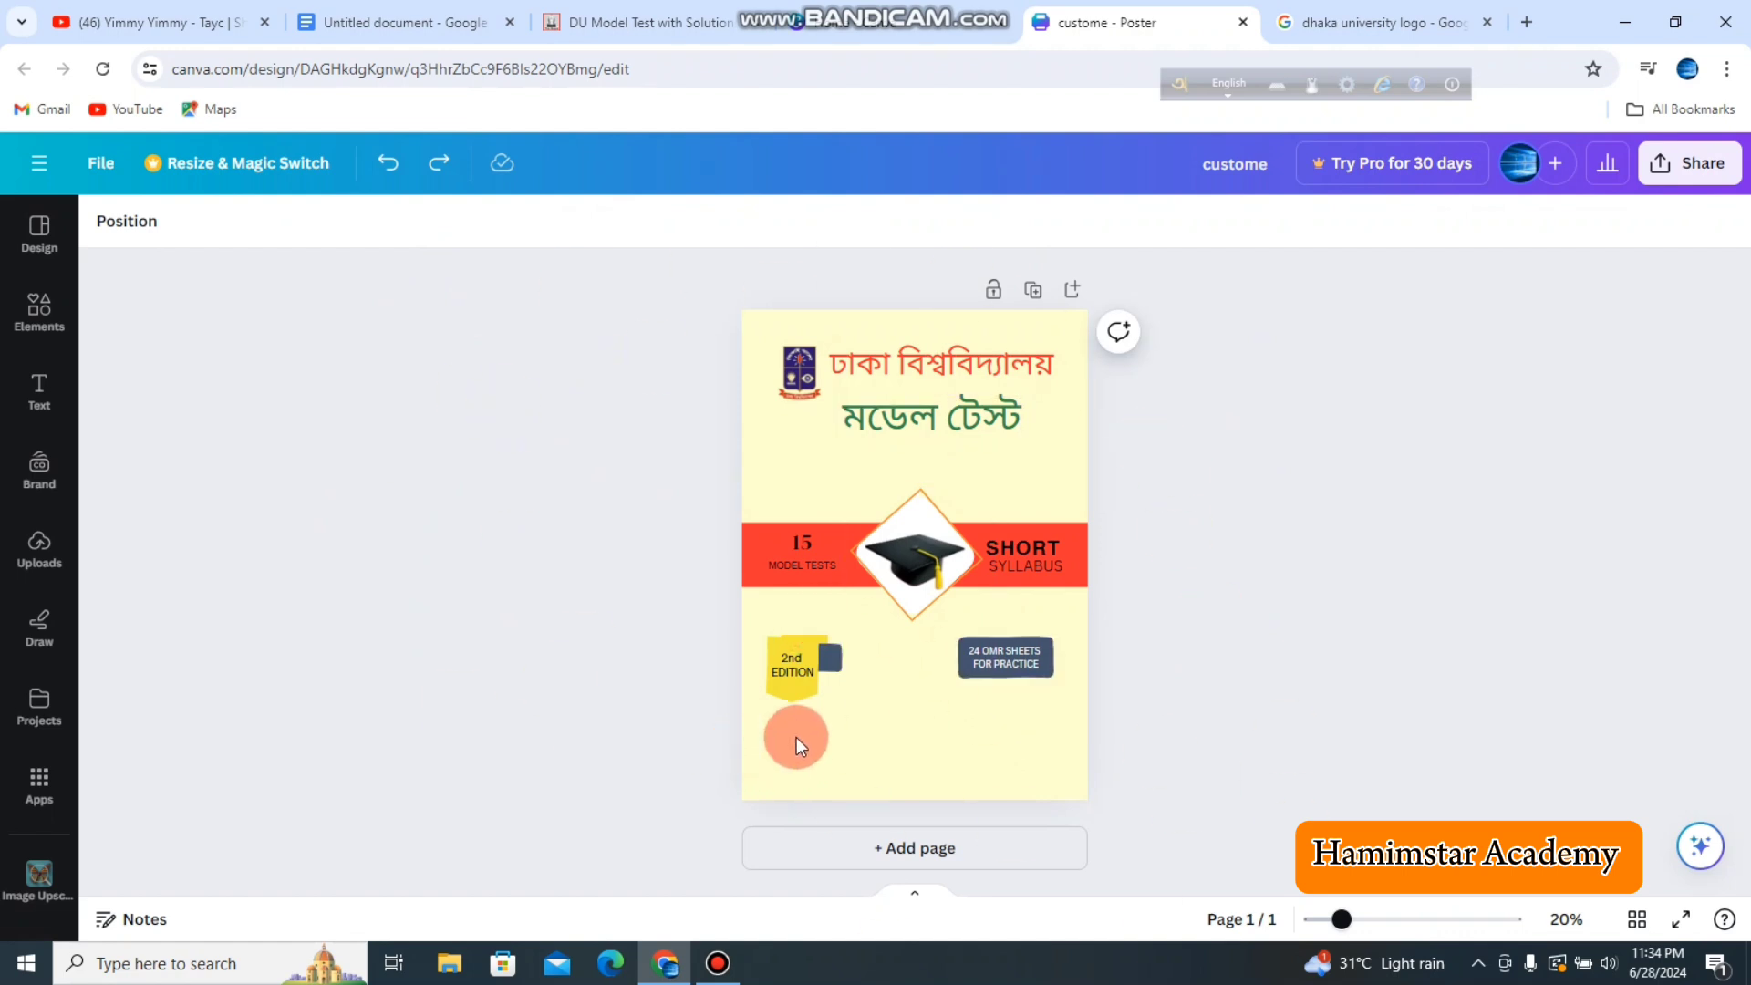
drag(1067, 758, 1104, 786)
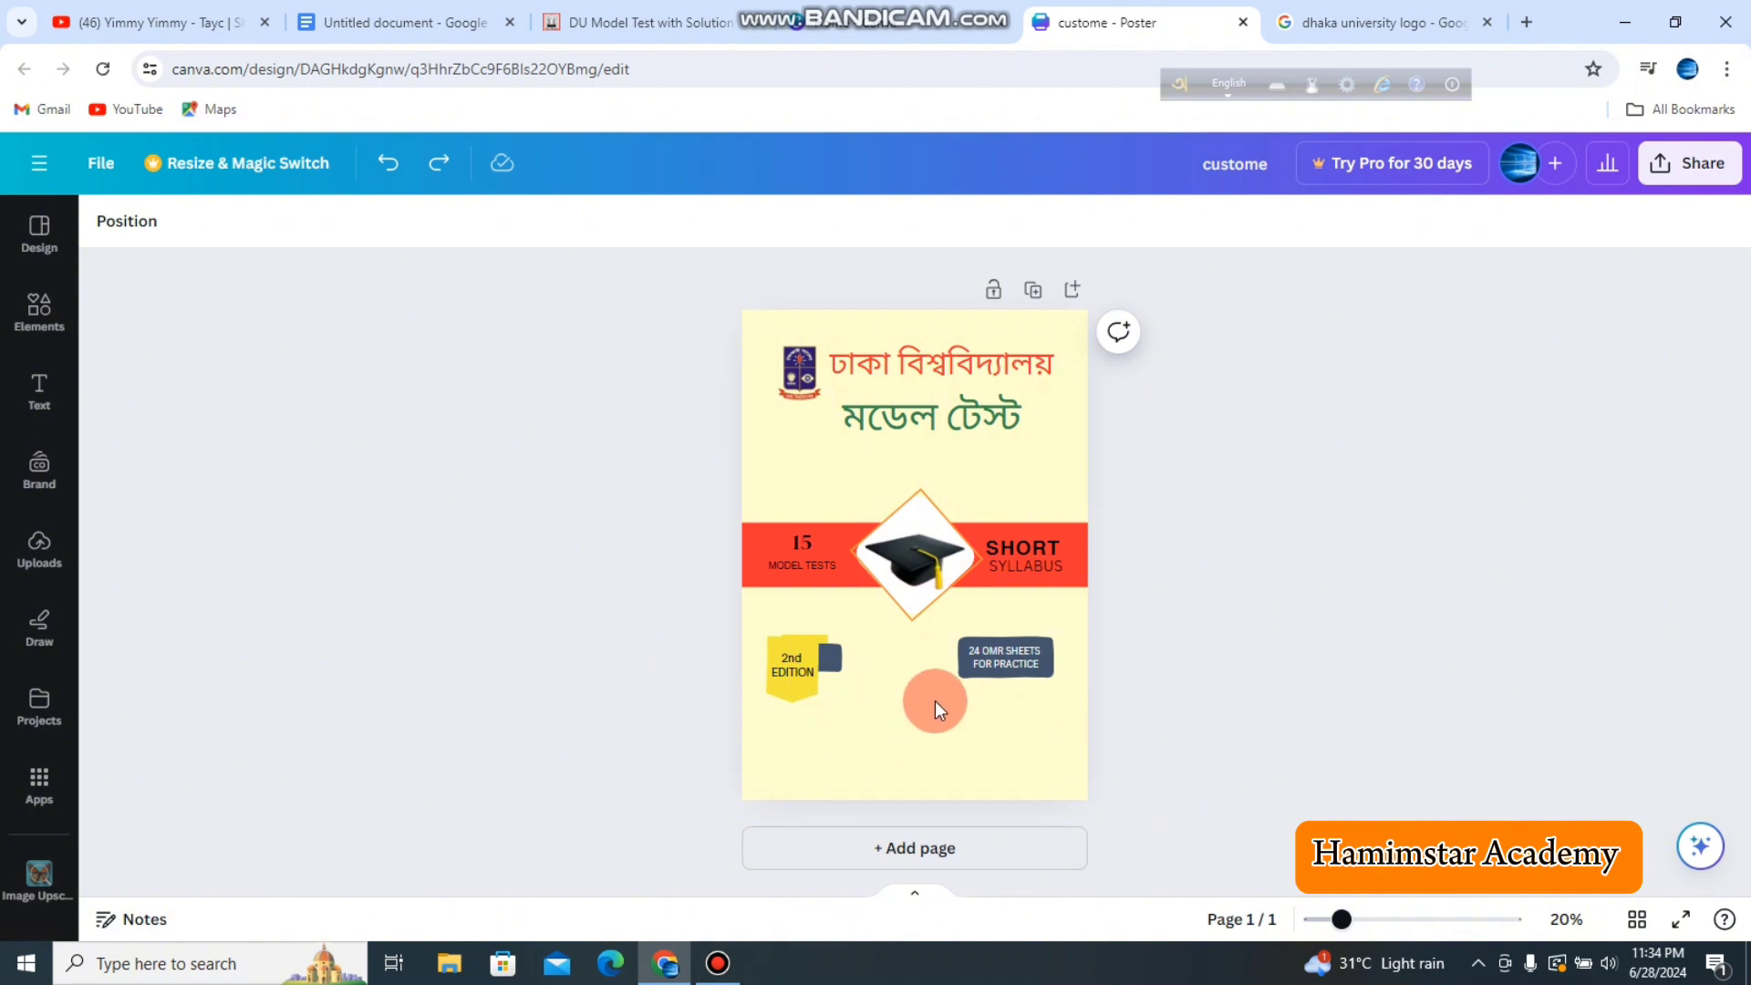
Step: Review the reference book cover on the publisher's product page and go back to the engineering and varsity admission books listing
click(630, 22)
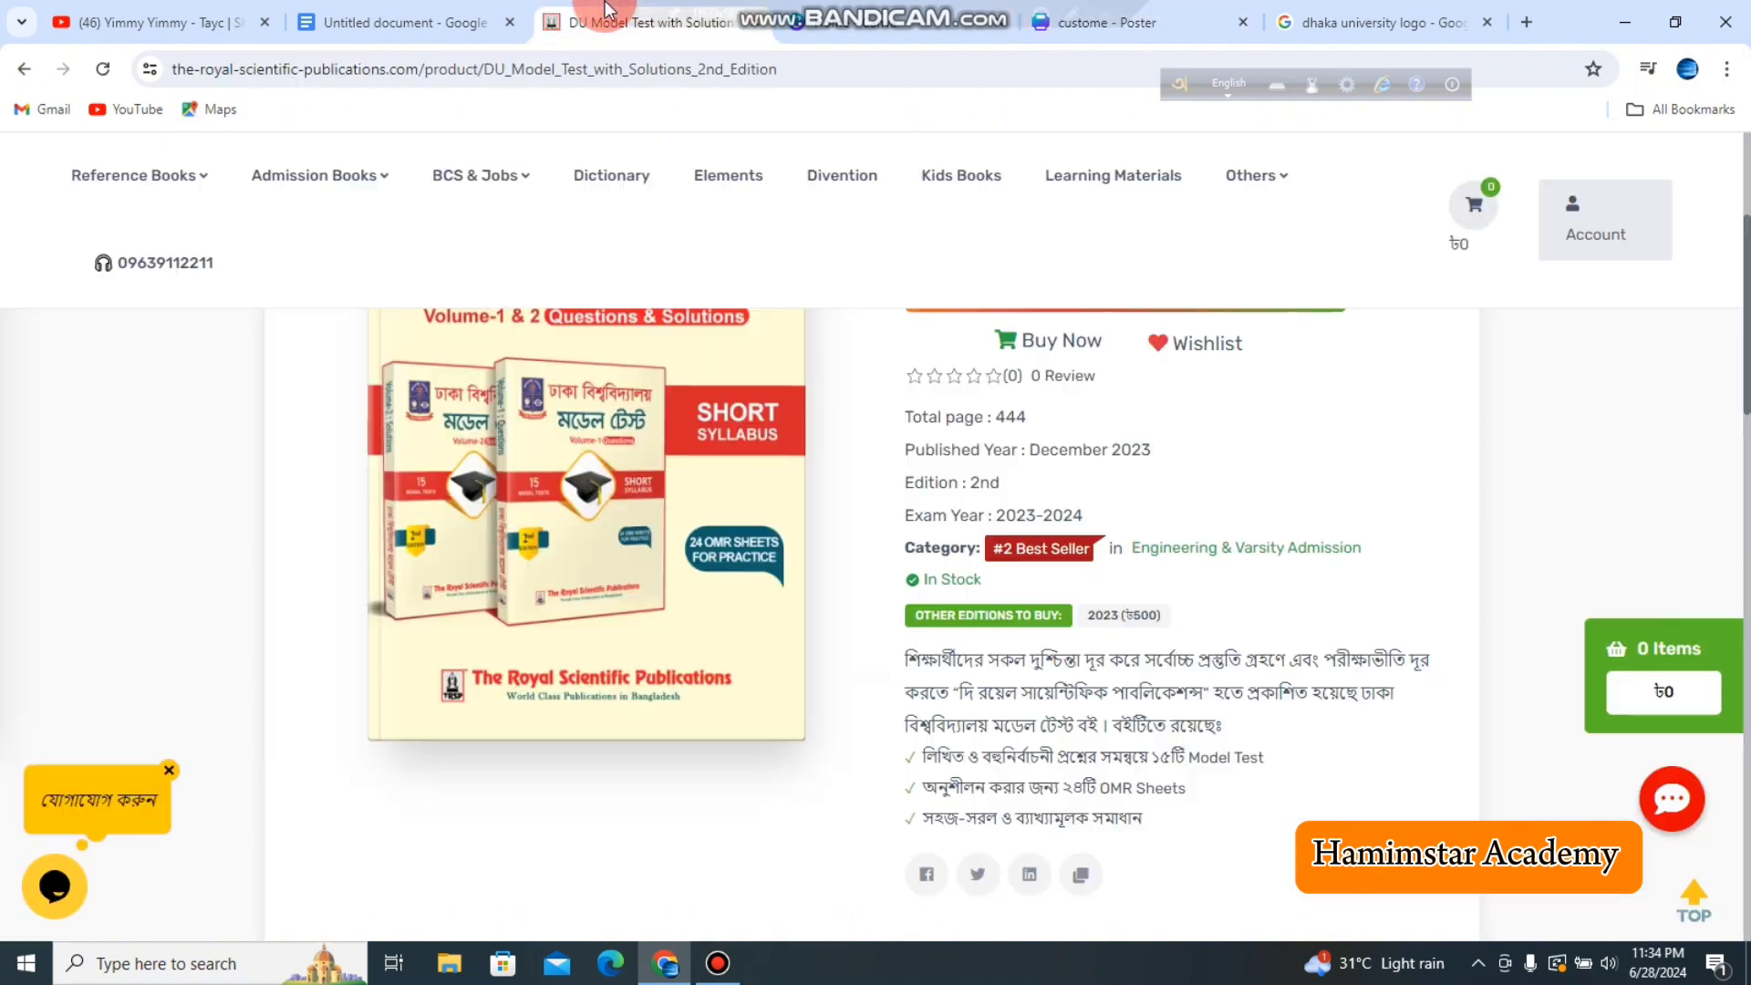
scroll(642, 524, up, 4)
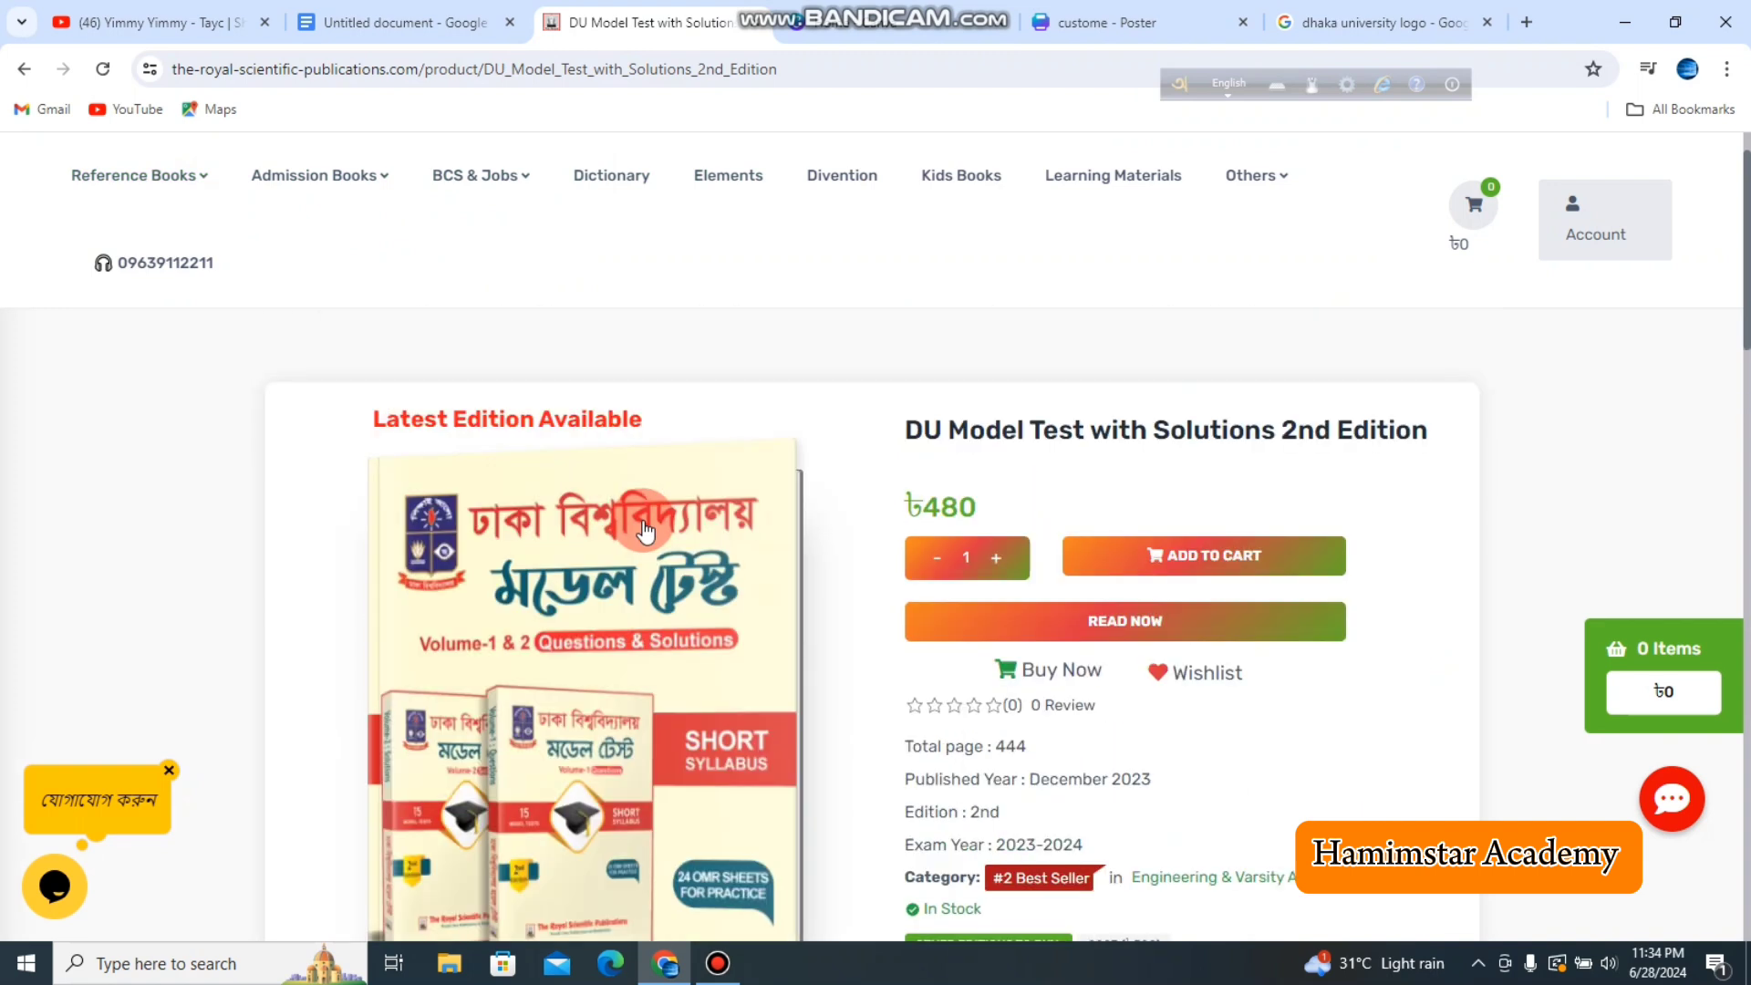
scroll(717, 629, down, 3)
scroll(697, 583, up, 4)
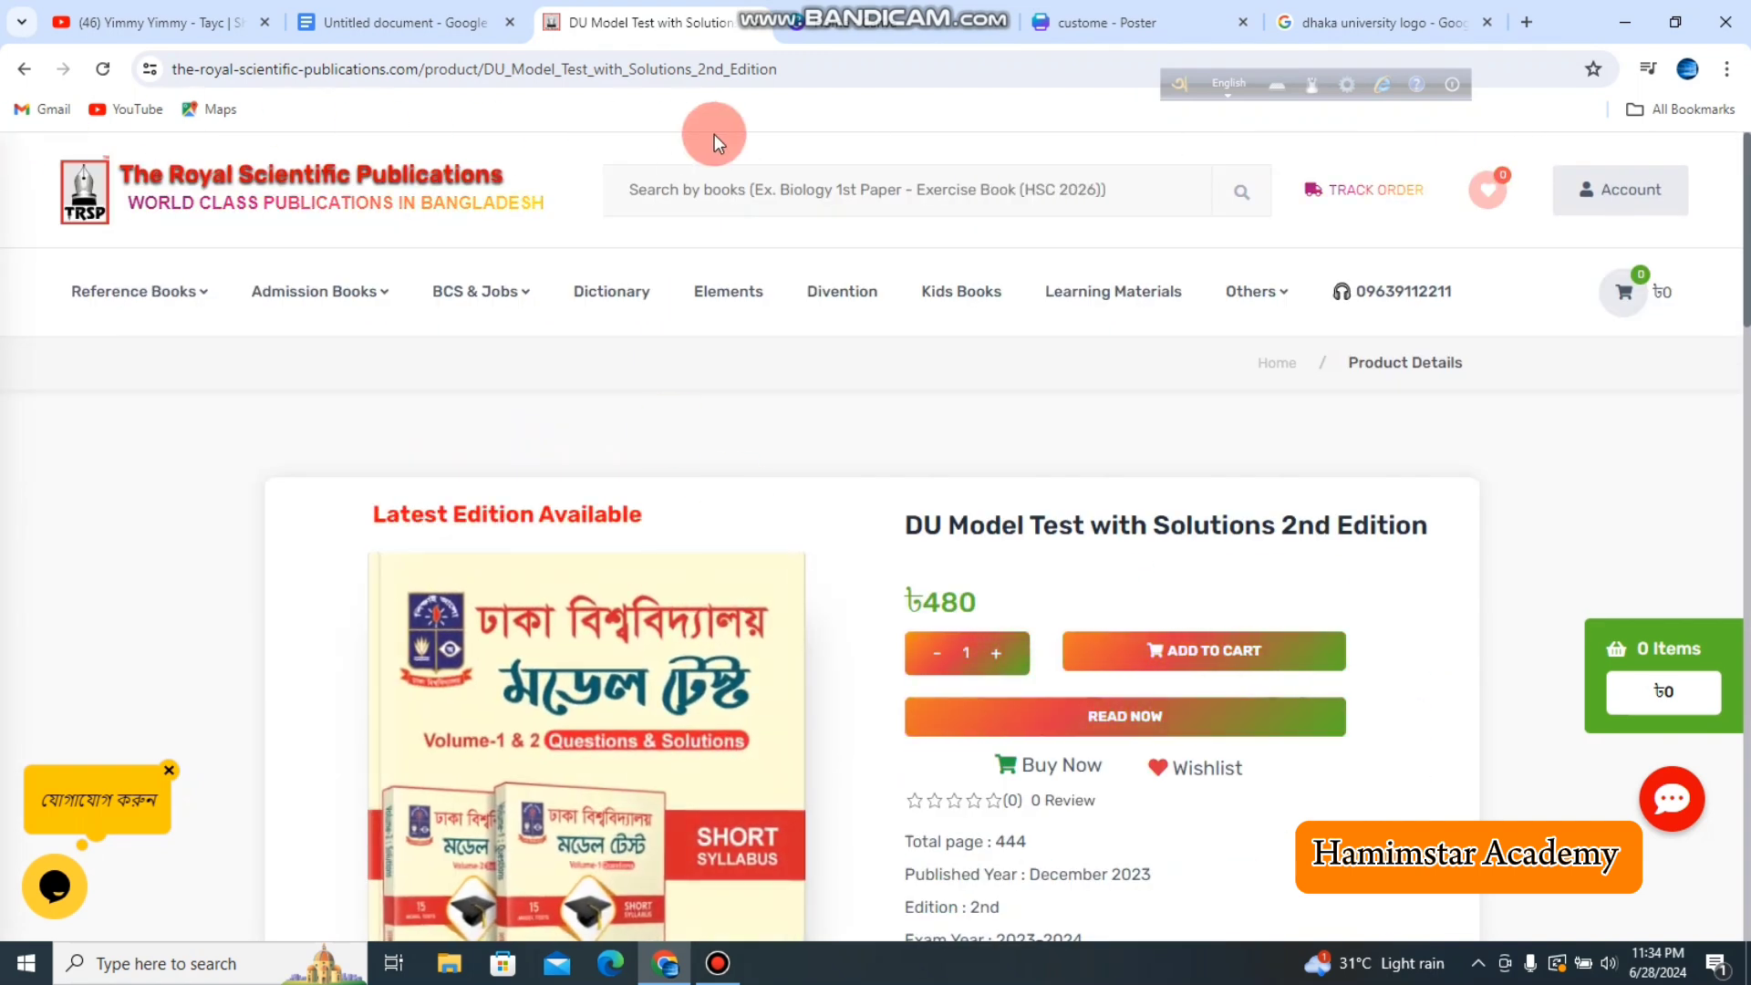
click(23, 73)
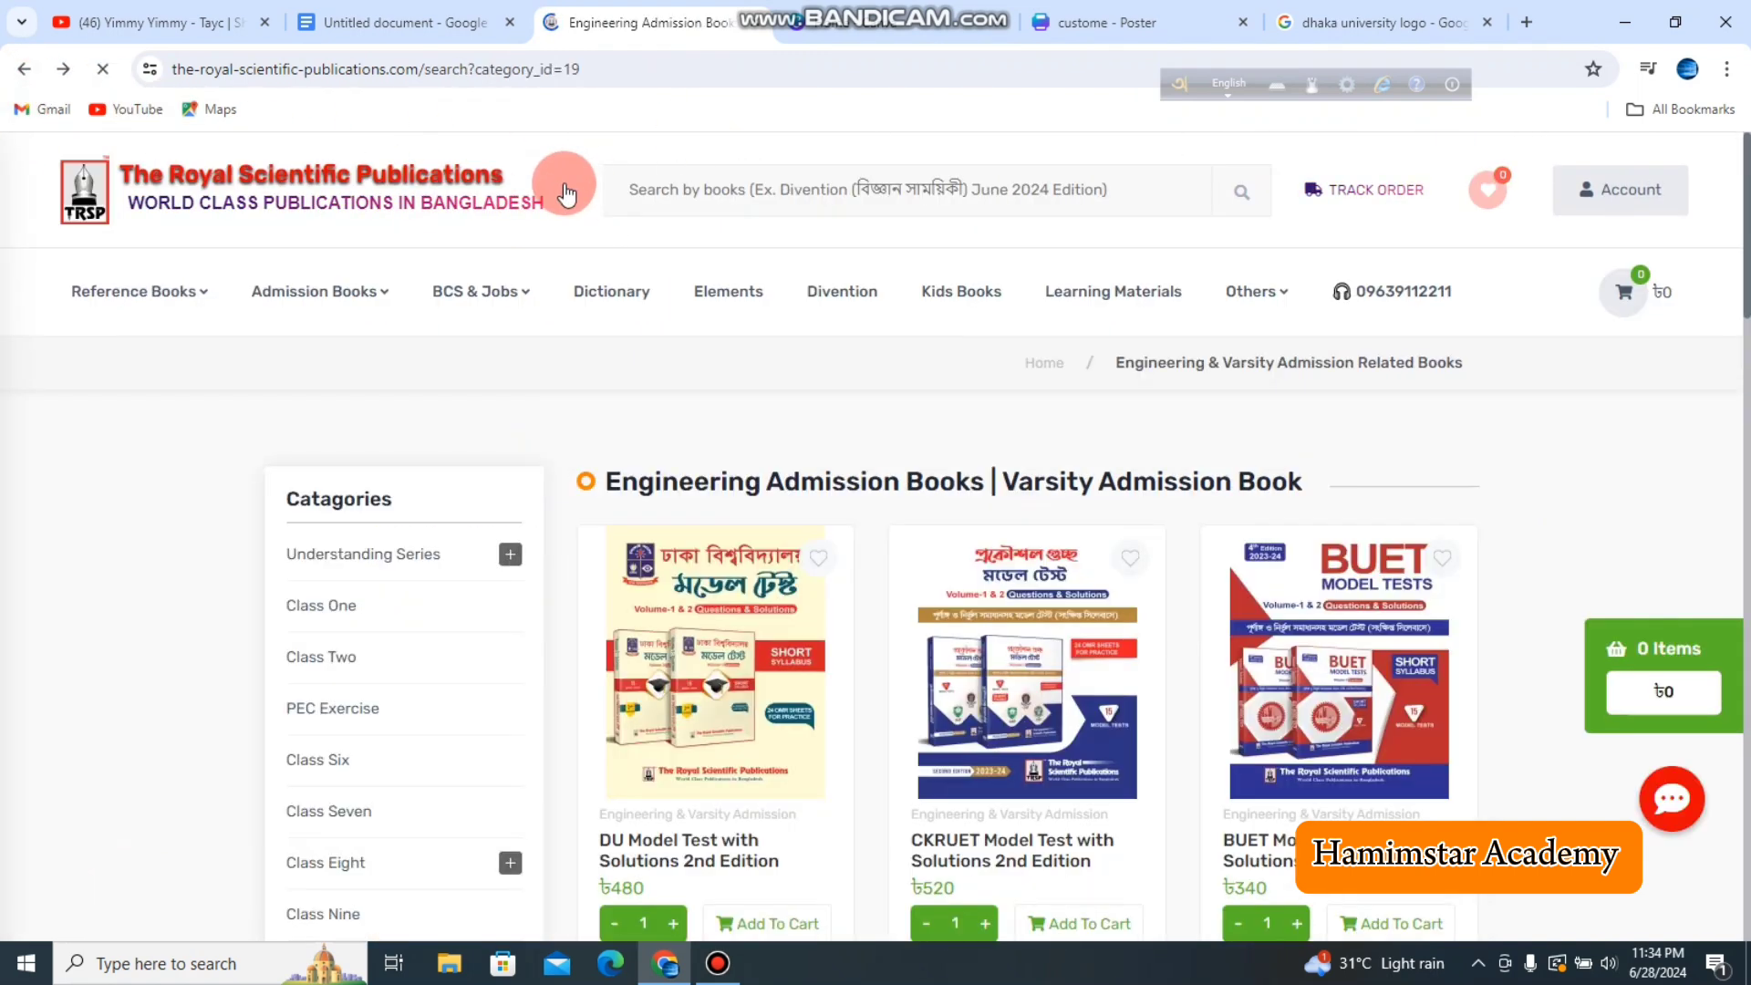
Step: Search Google for "the royal publication logo" and open the wide The Royal Scientific Publications logo image
click(1343, 9)
click(635, 155)
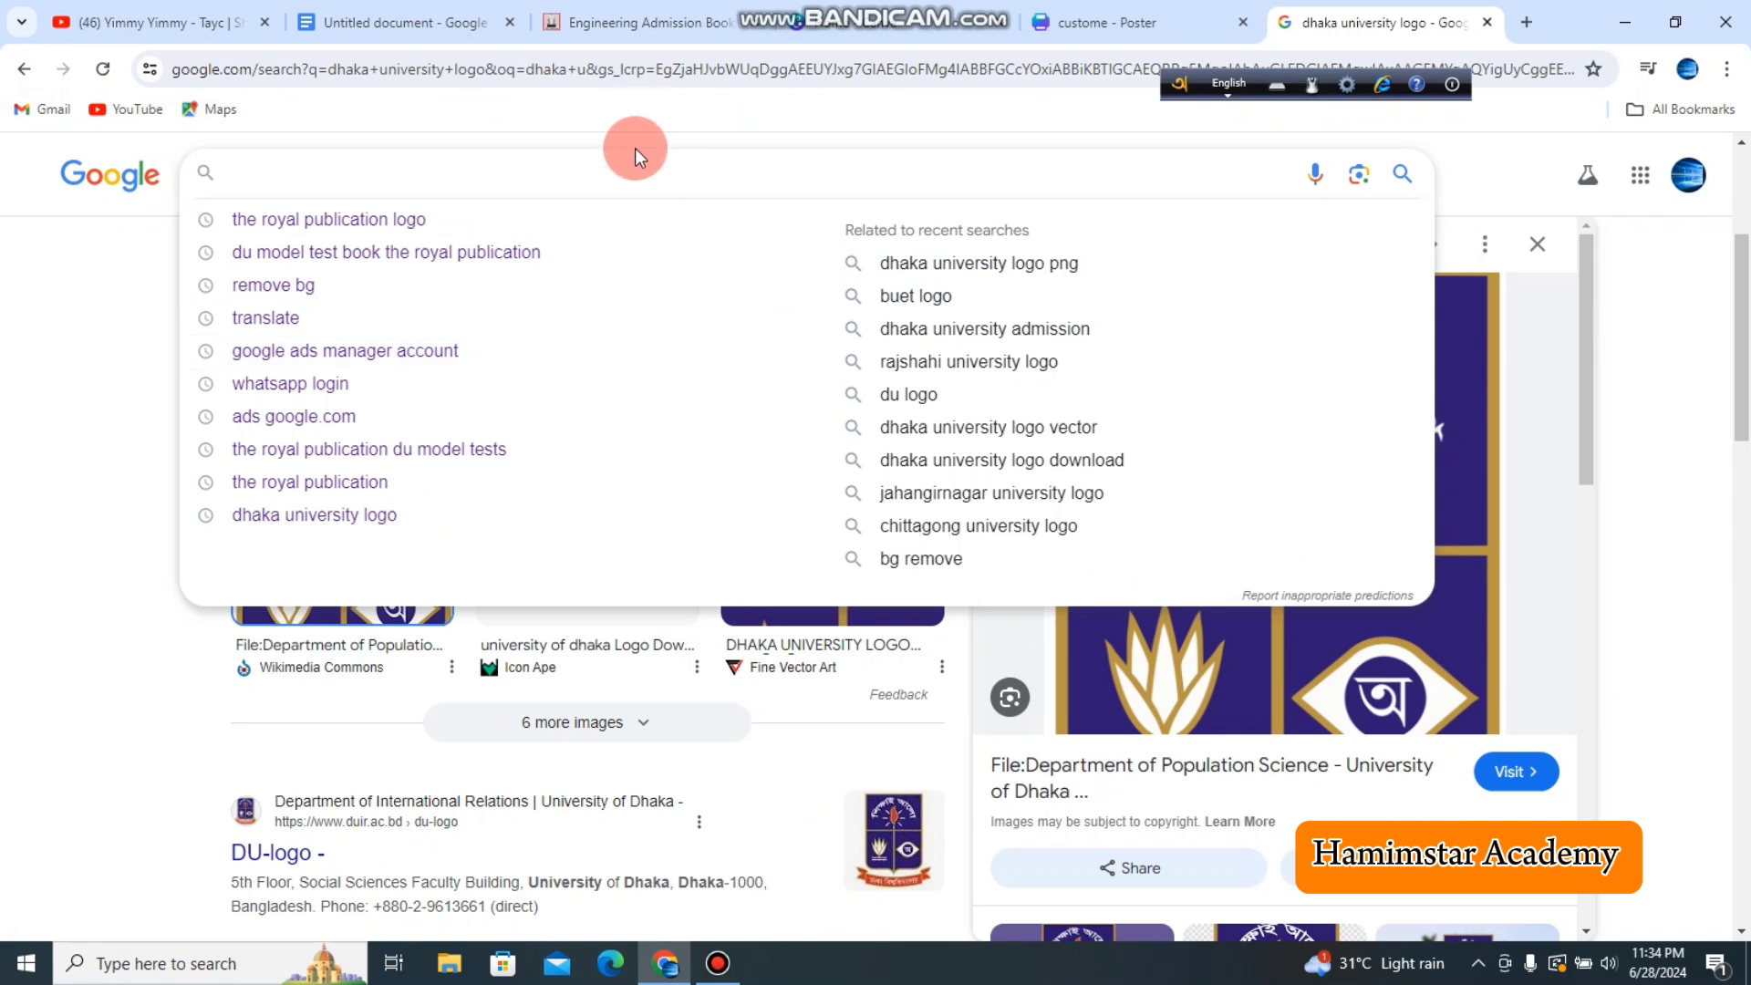
click(240, 219)
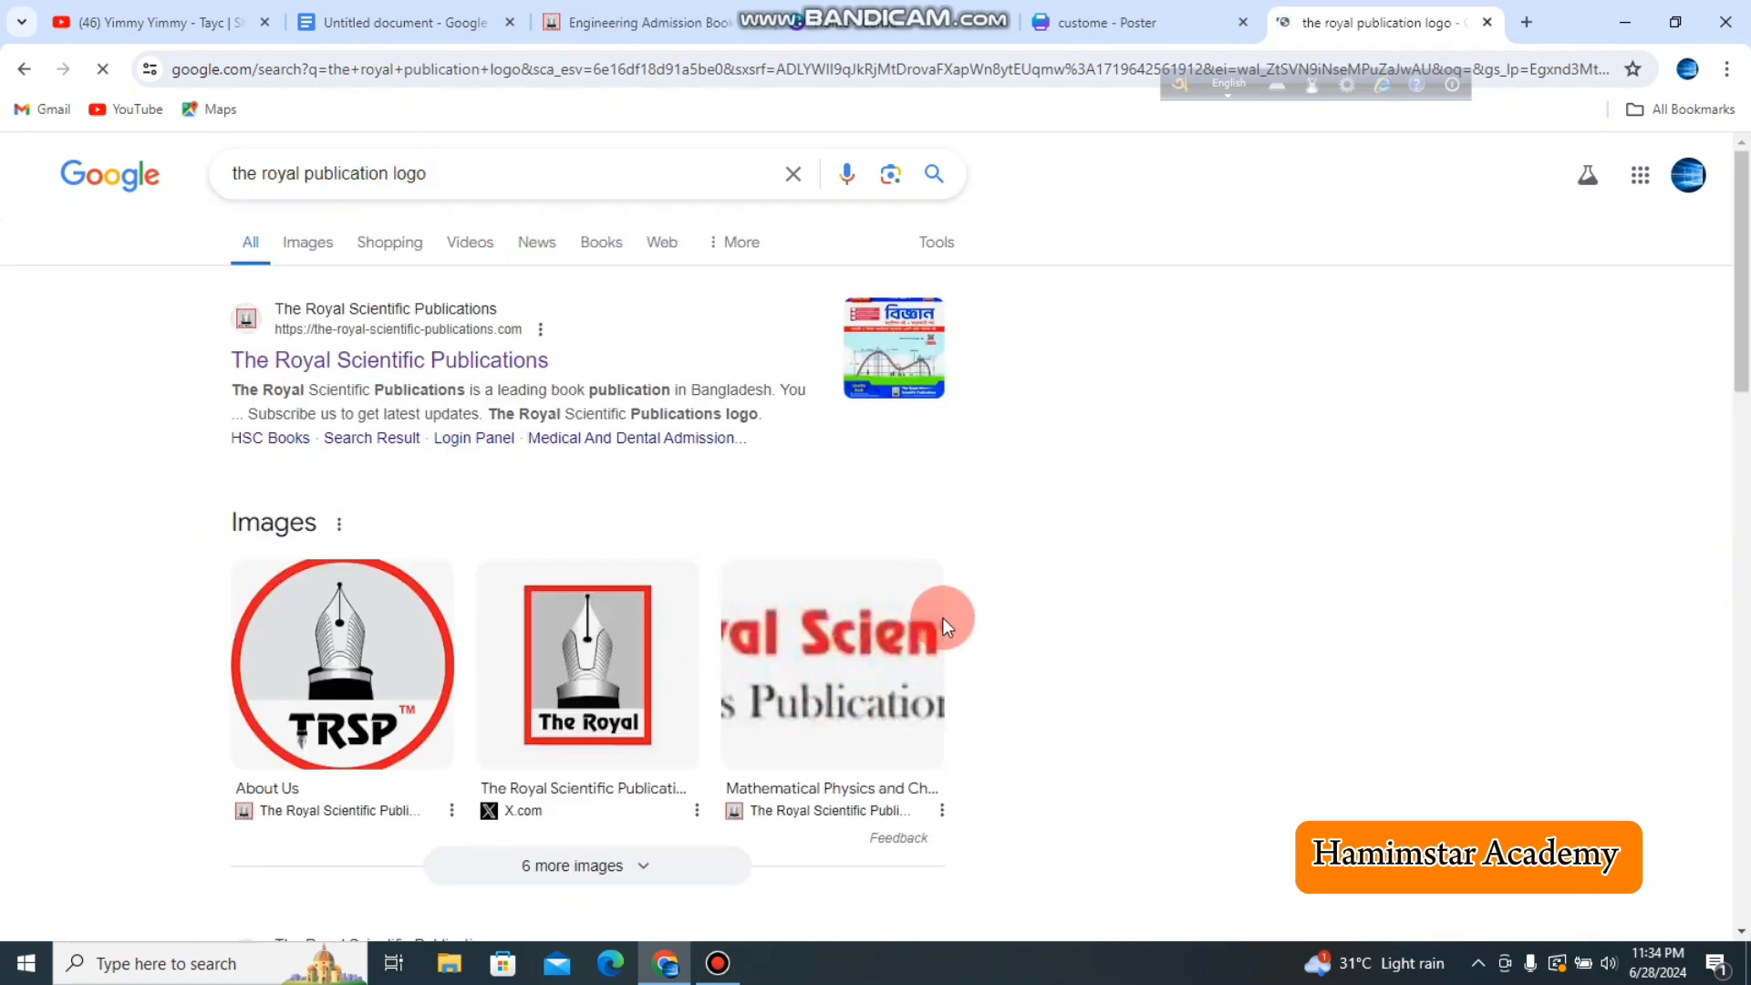
click(848, 686)
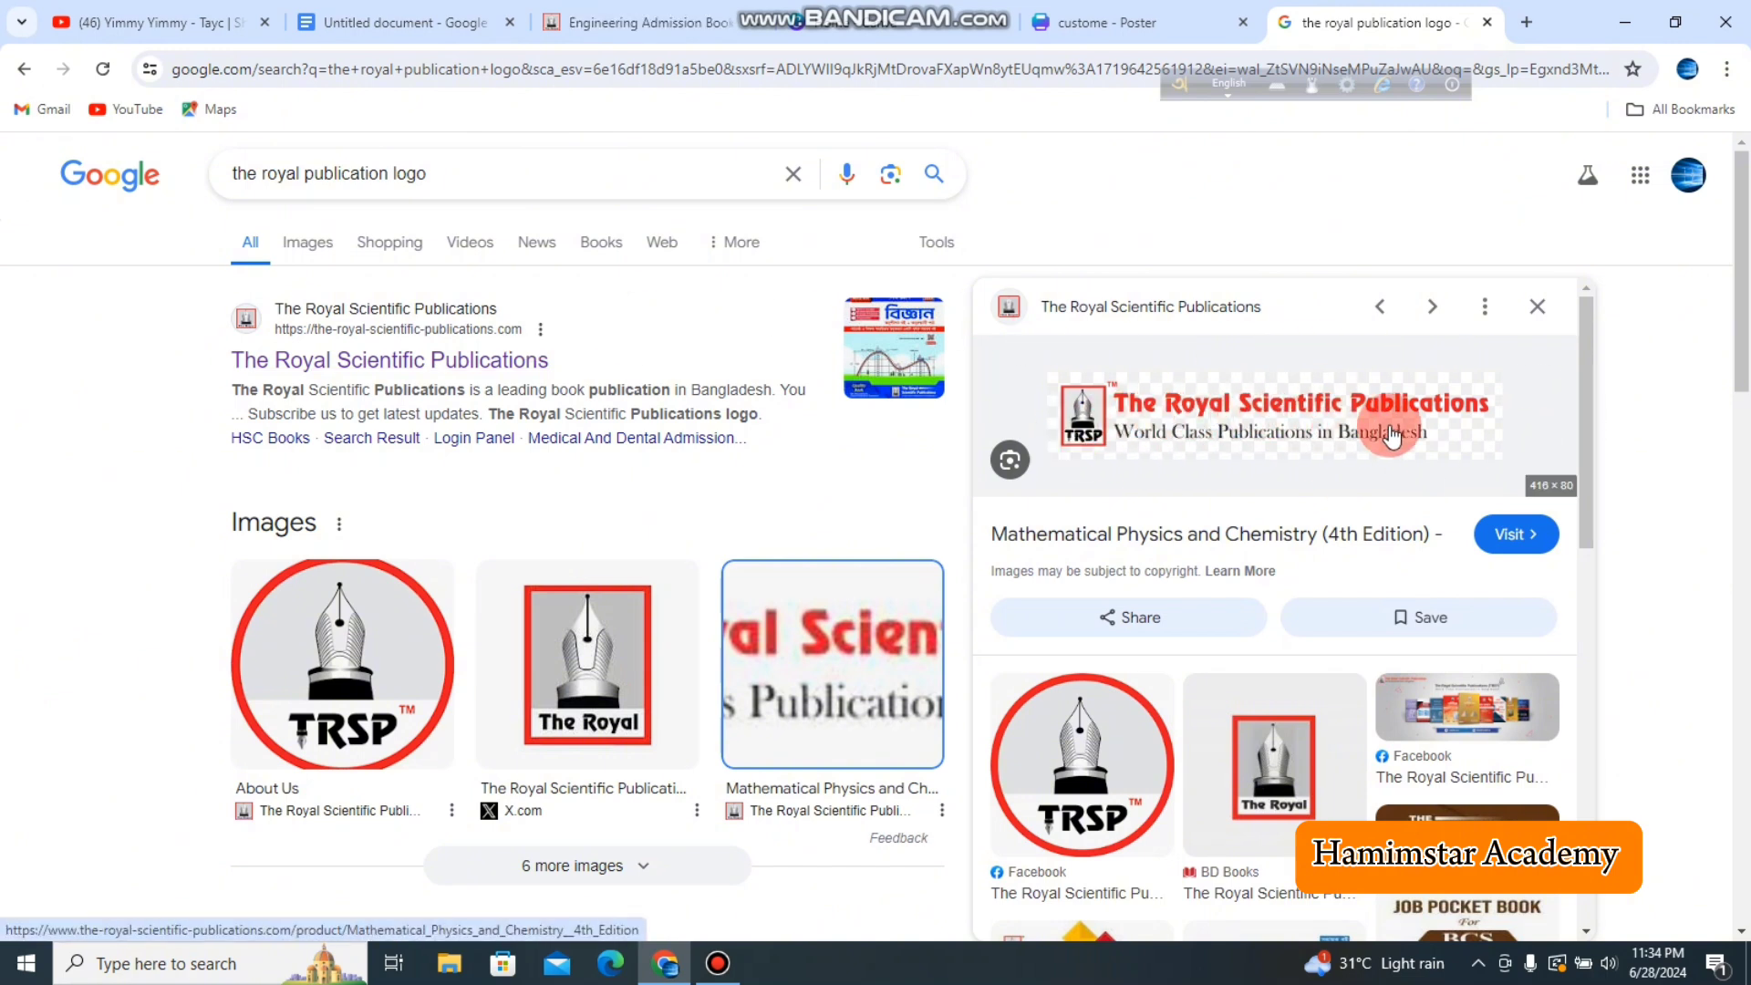
Step: Copy the wide The Royal Scientific Publications logo and paste it onto the Canva book cover
right_click(1339, 420)
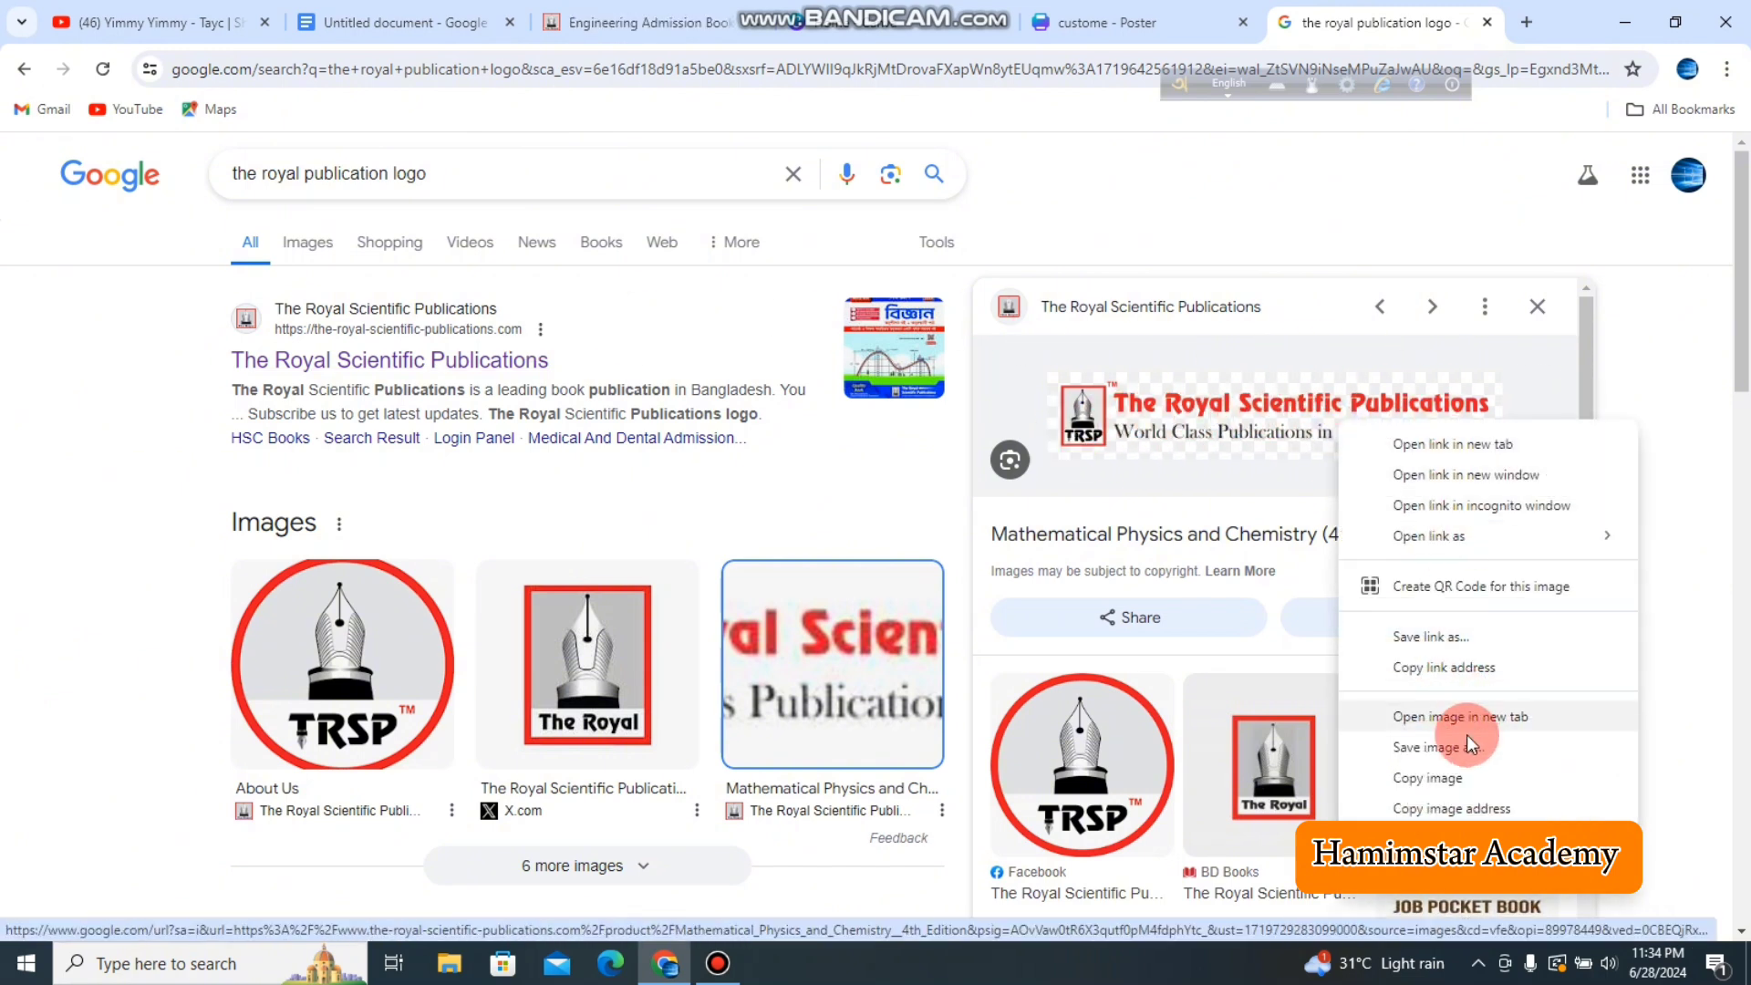
click(1418, 786)
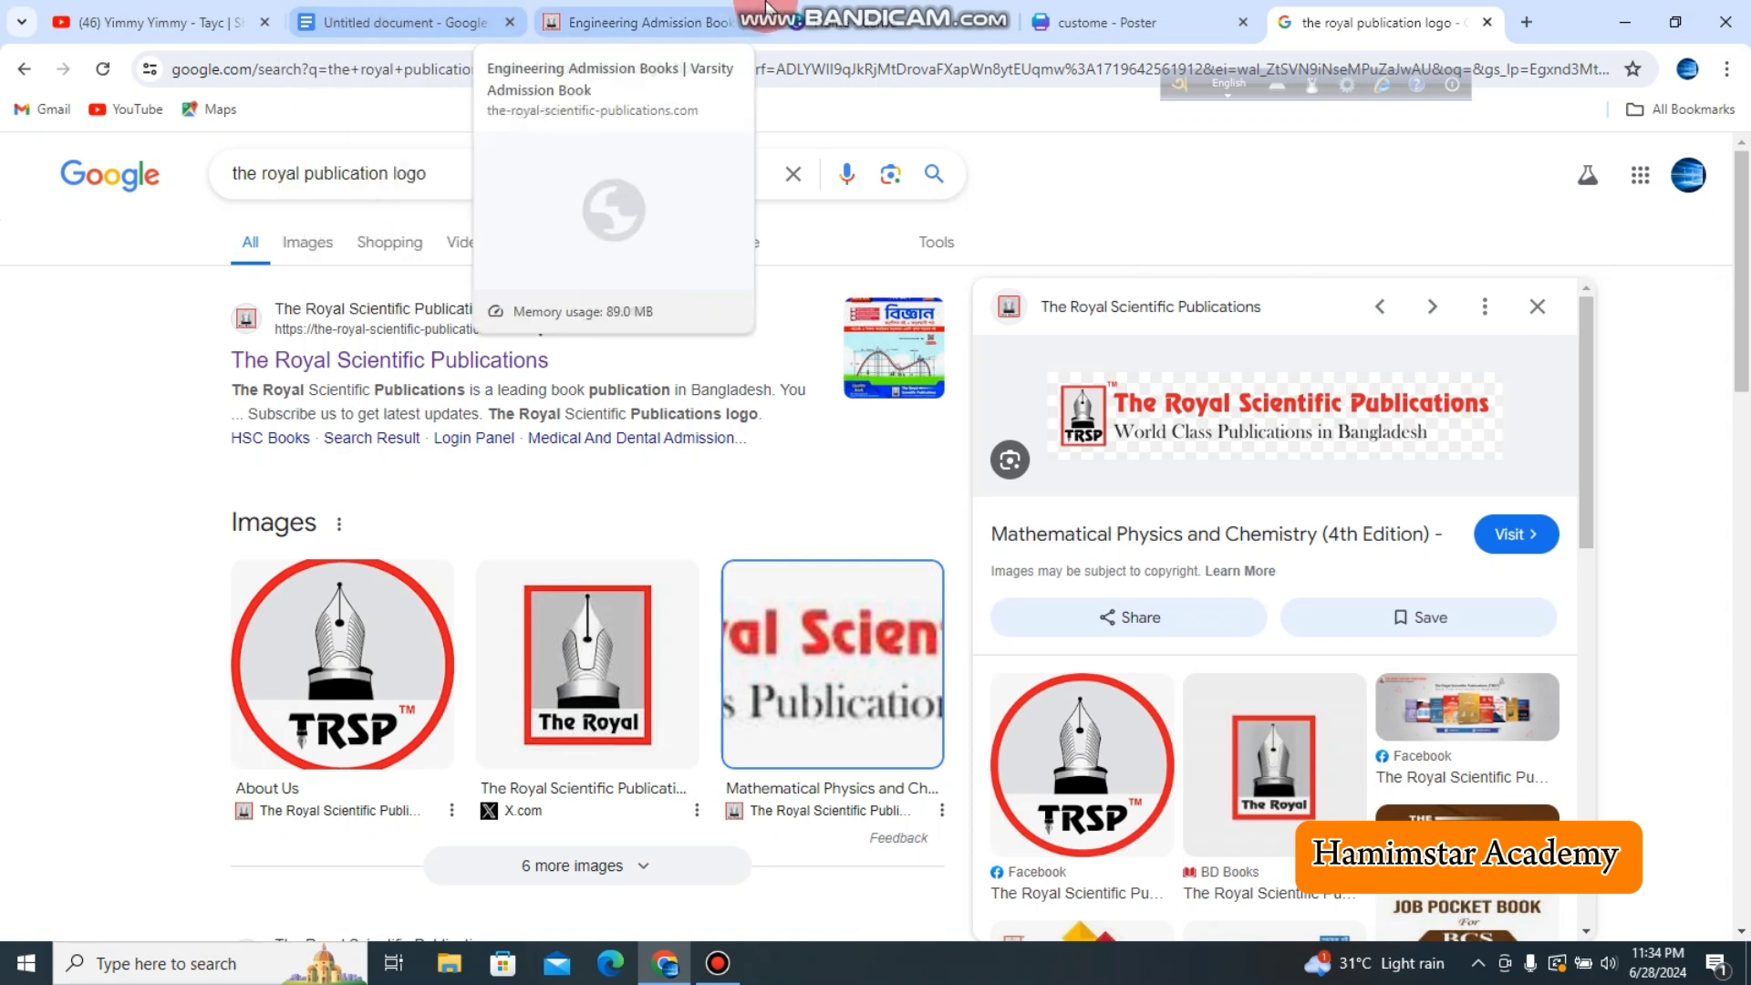
click(1106, 11)
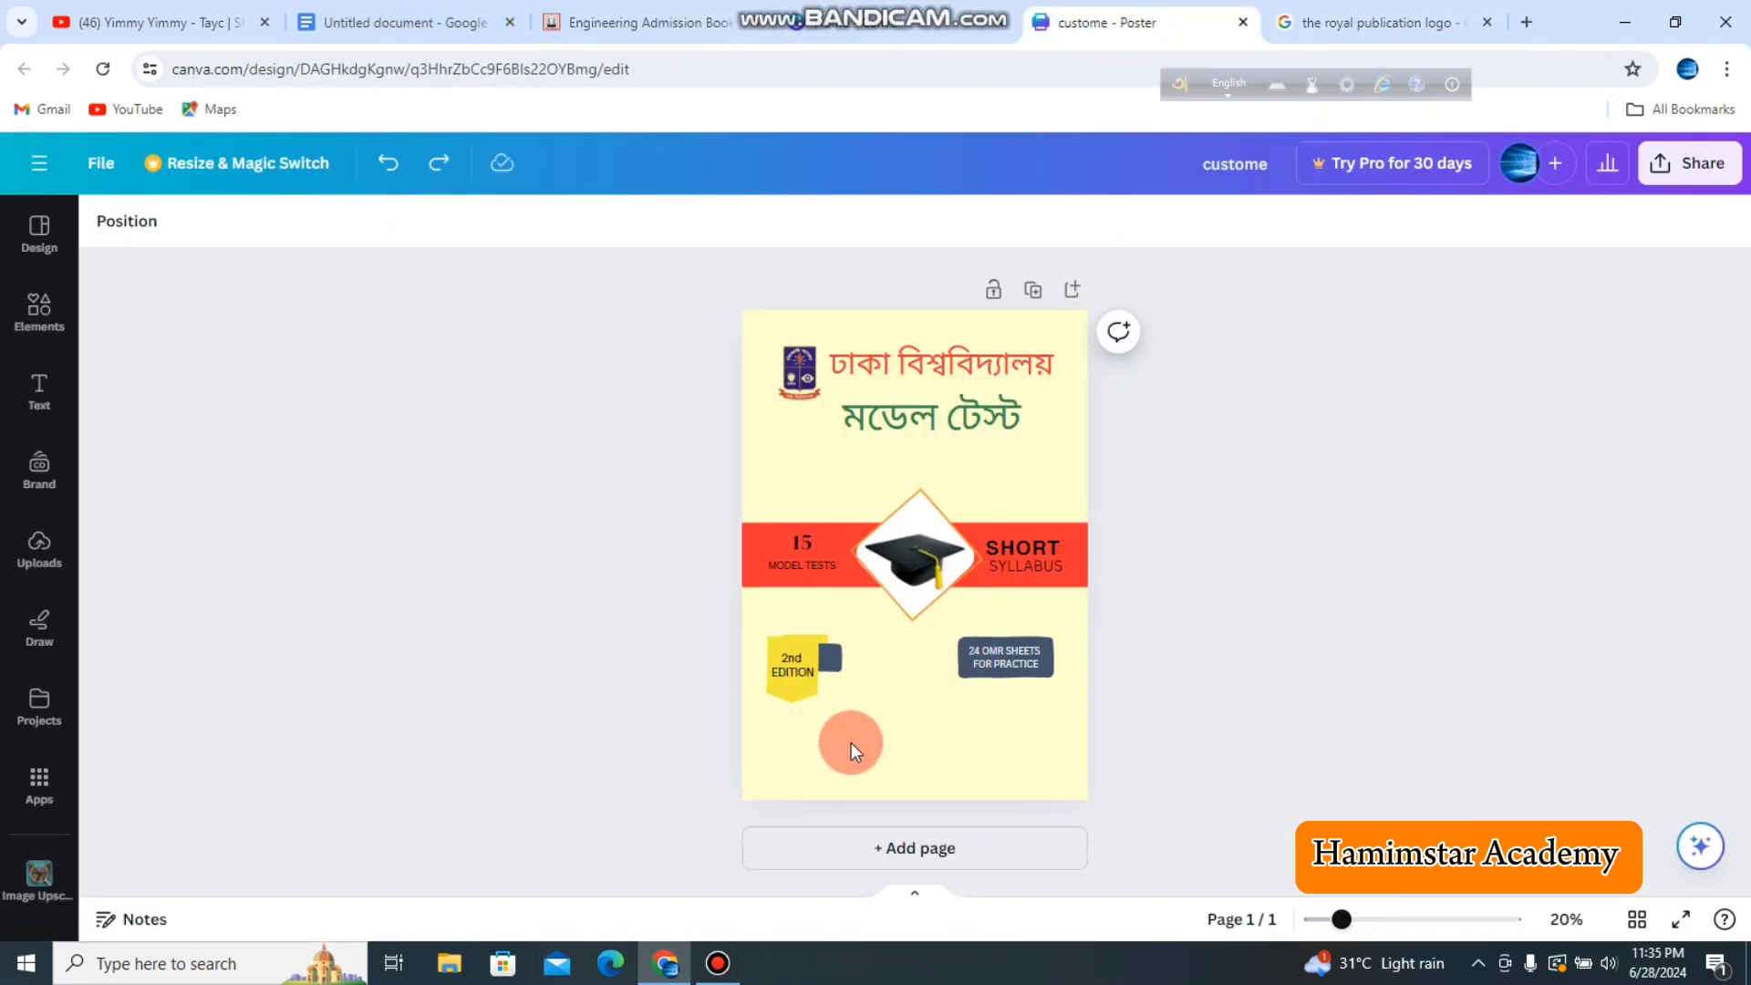
key(ctrl+v)
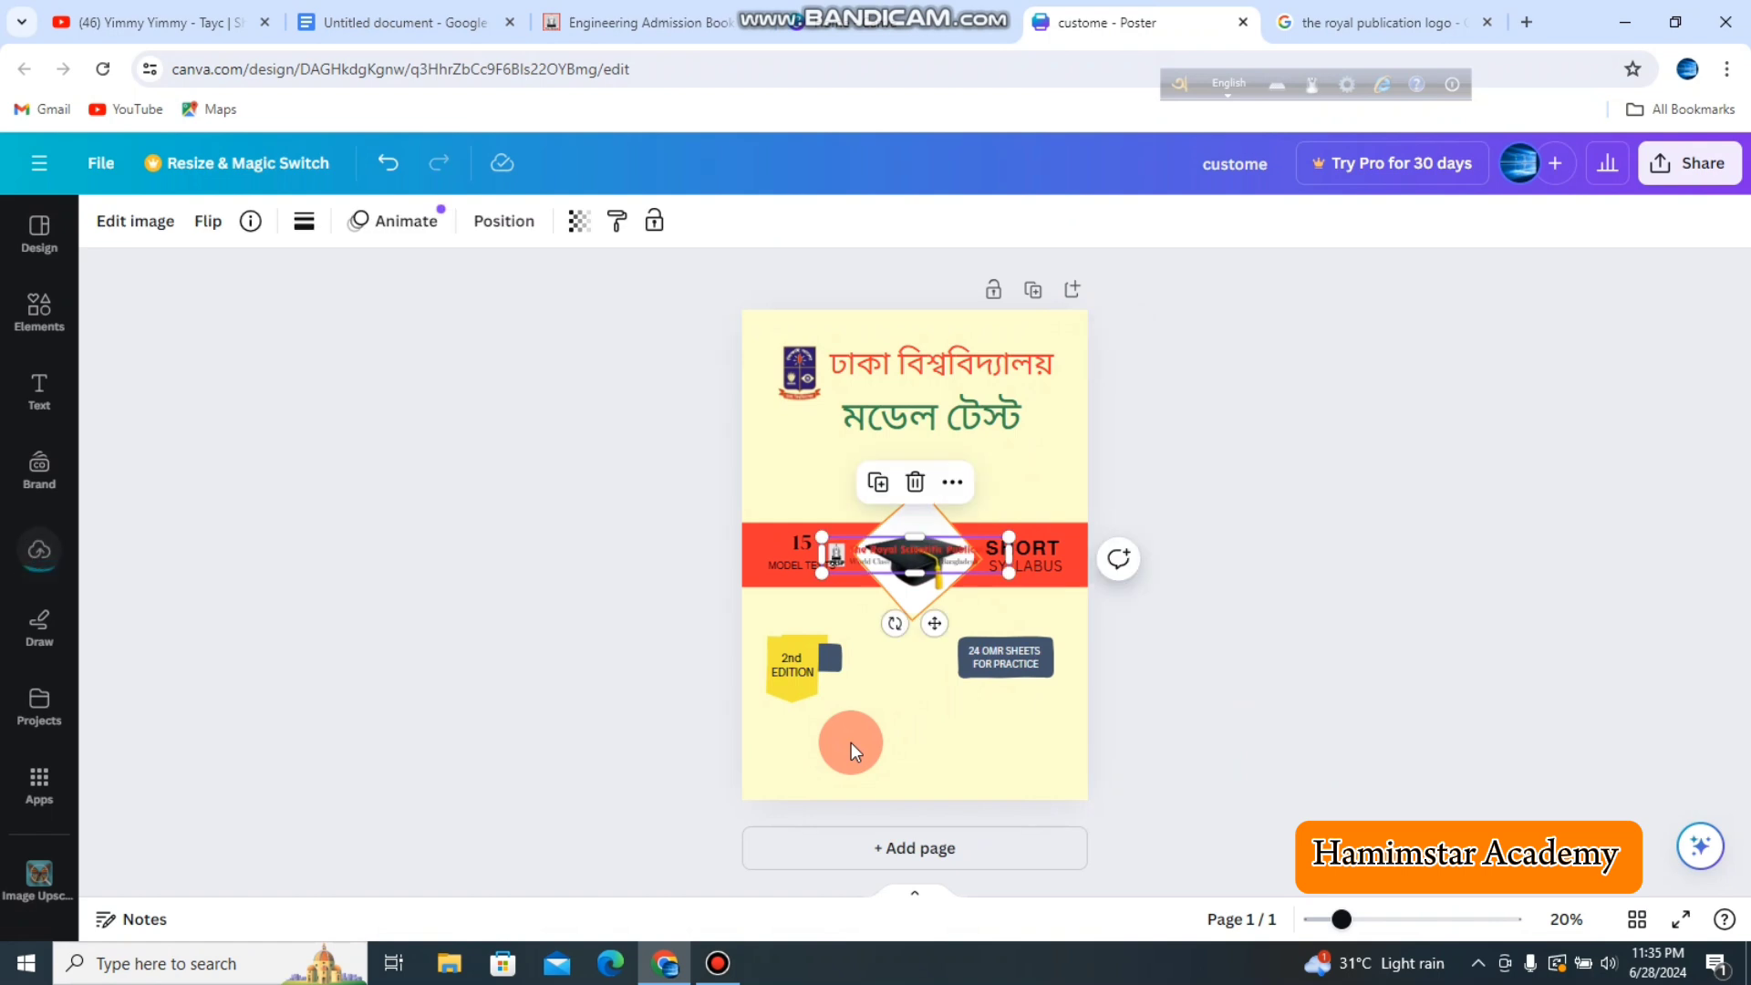
Step: Move the pasted publisher logo to the bottom centre of the cover and undo the recent changes back to the logo originally placed there
drag(930, 623, 937, 832)
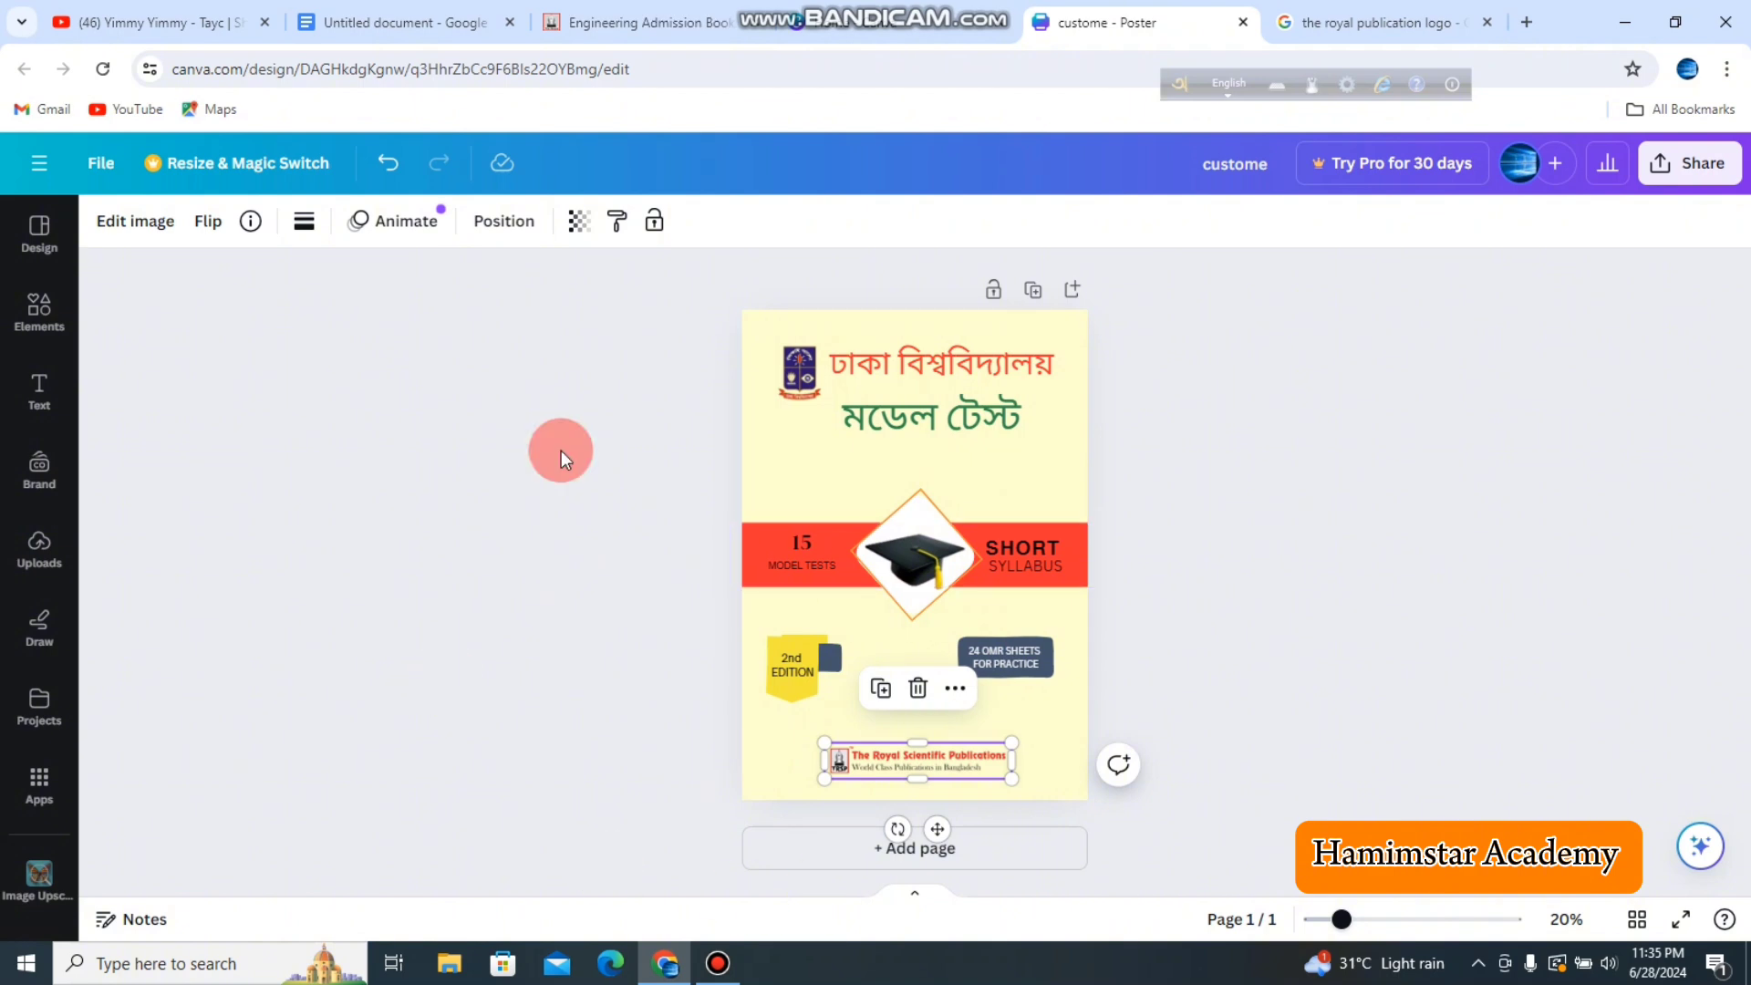
click(395, 162)
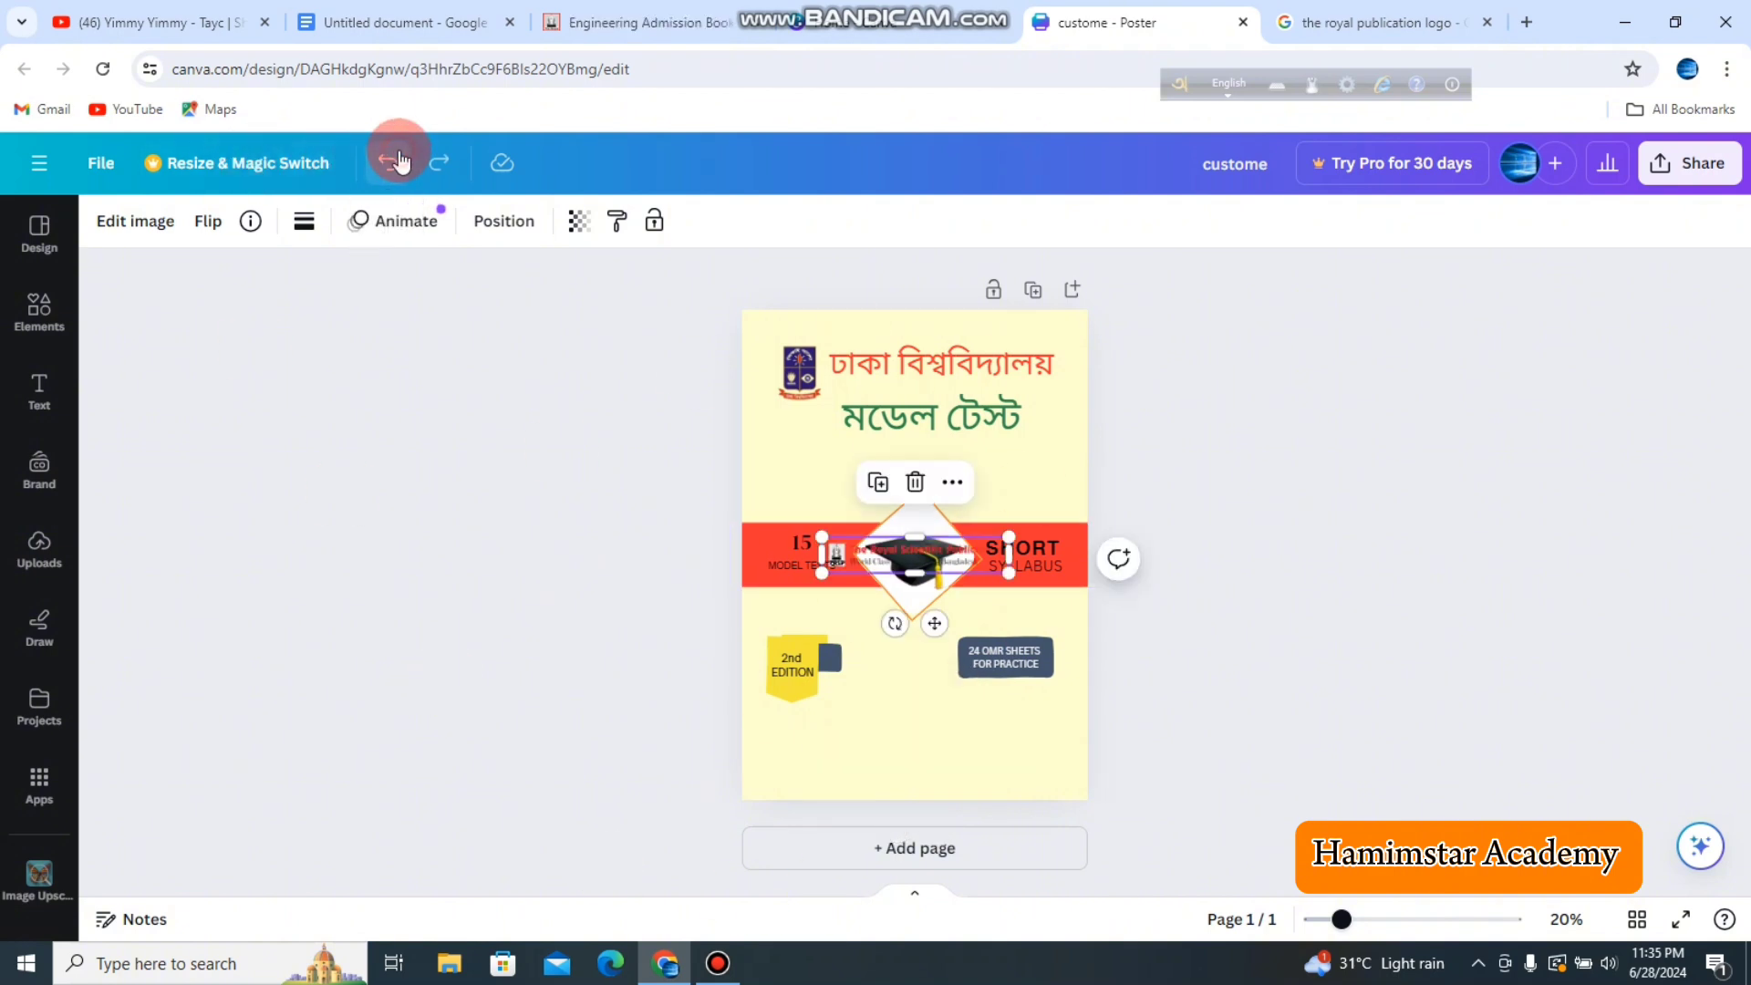
click(398, 162)
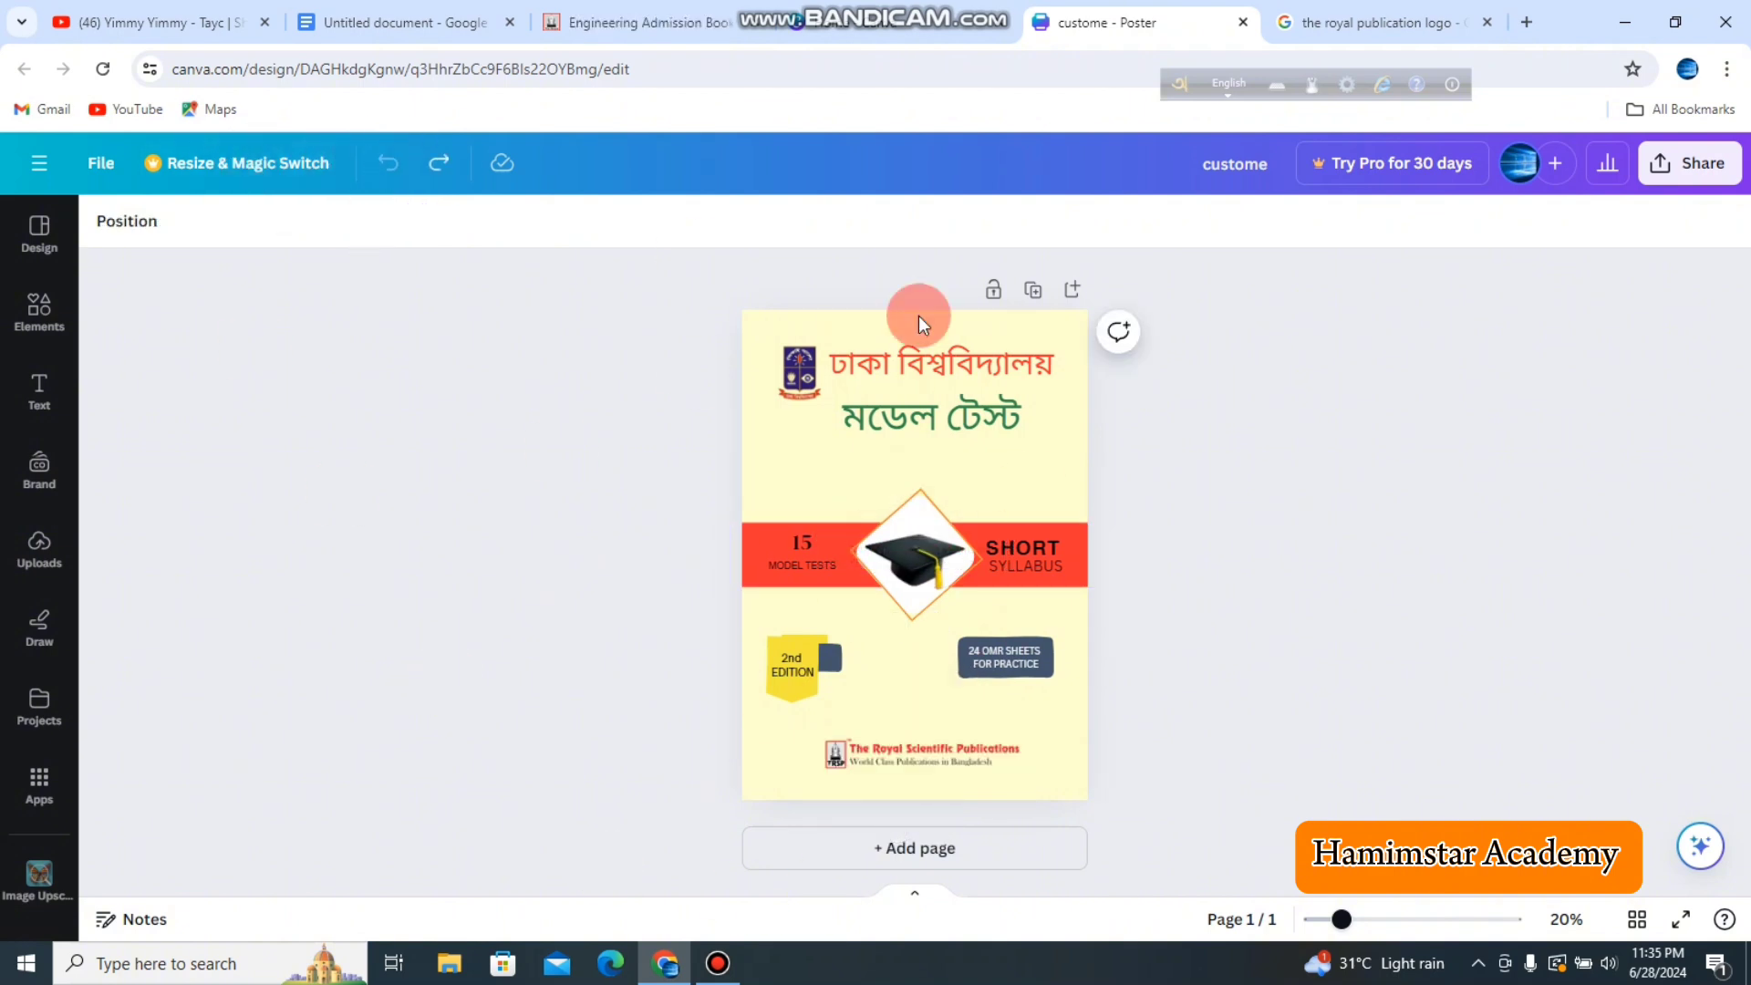
Step: Examine the publisher logo up close, review the badges, red band and Bengali headings, and return to a view of the whole cover
click(835, 760)
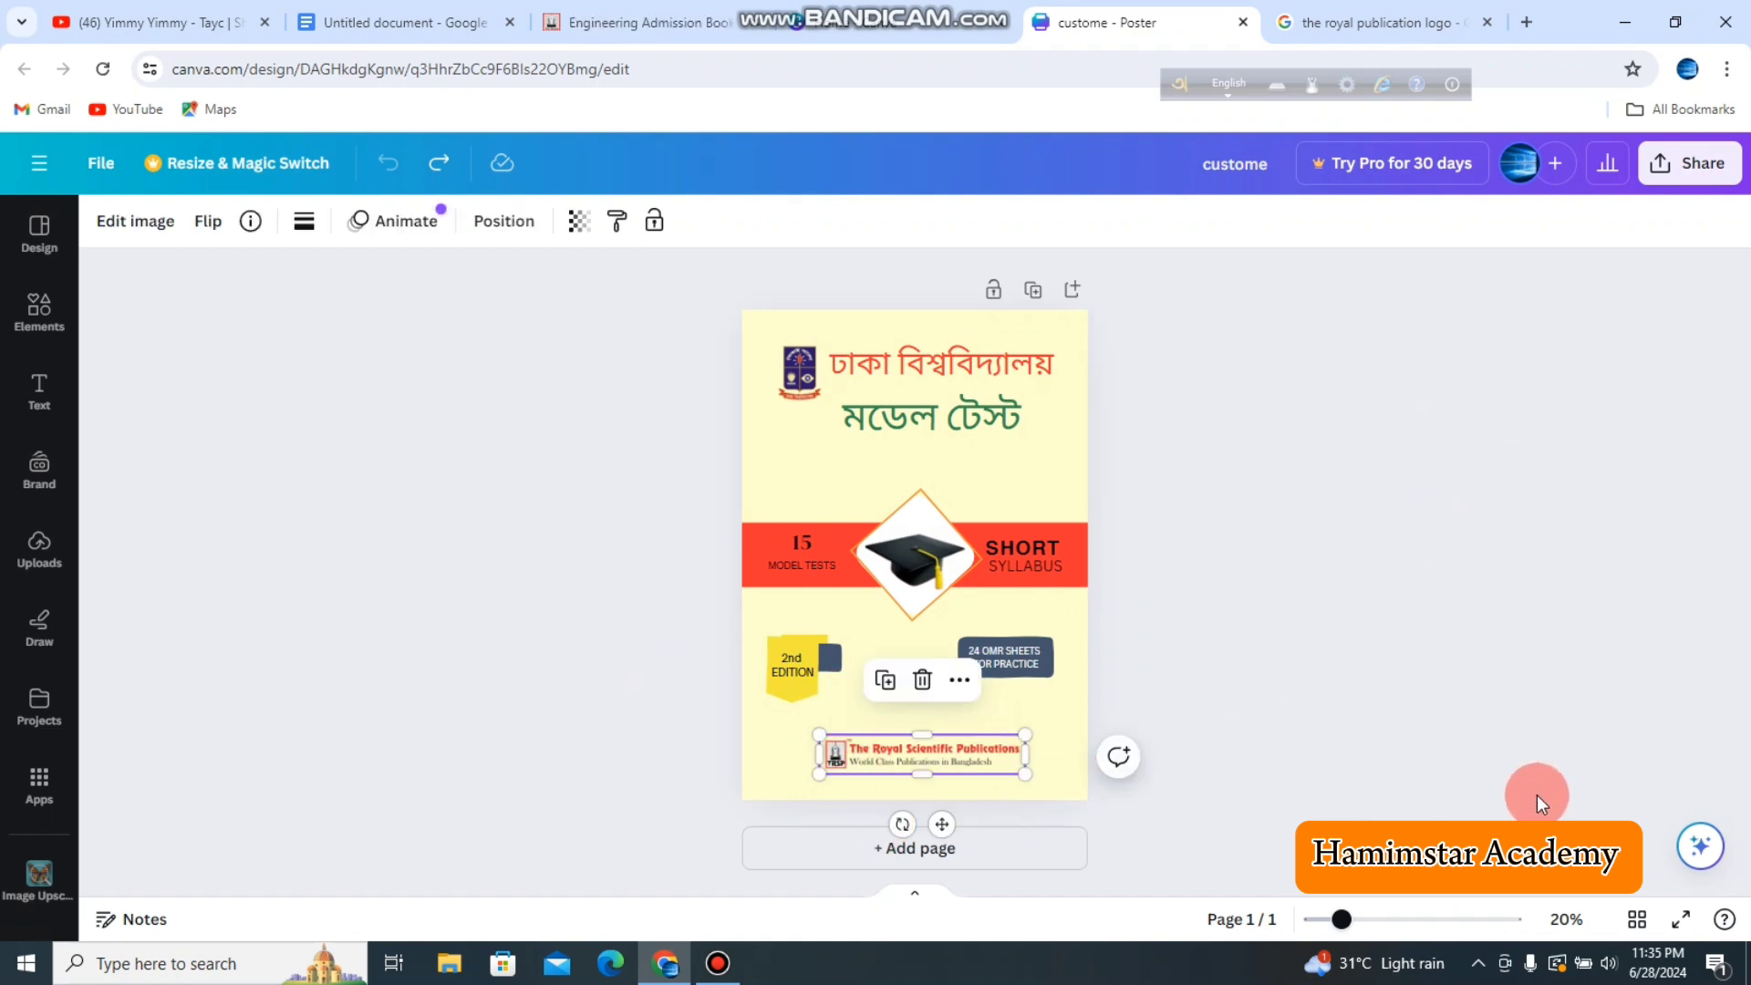
mouse_move(1393, 921)
mouse_down()
mouse_move(1497, 920)
mouse_move(1423, 920)
mouse_up()
scroll(1125, 796, down, 5)
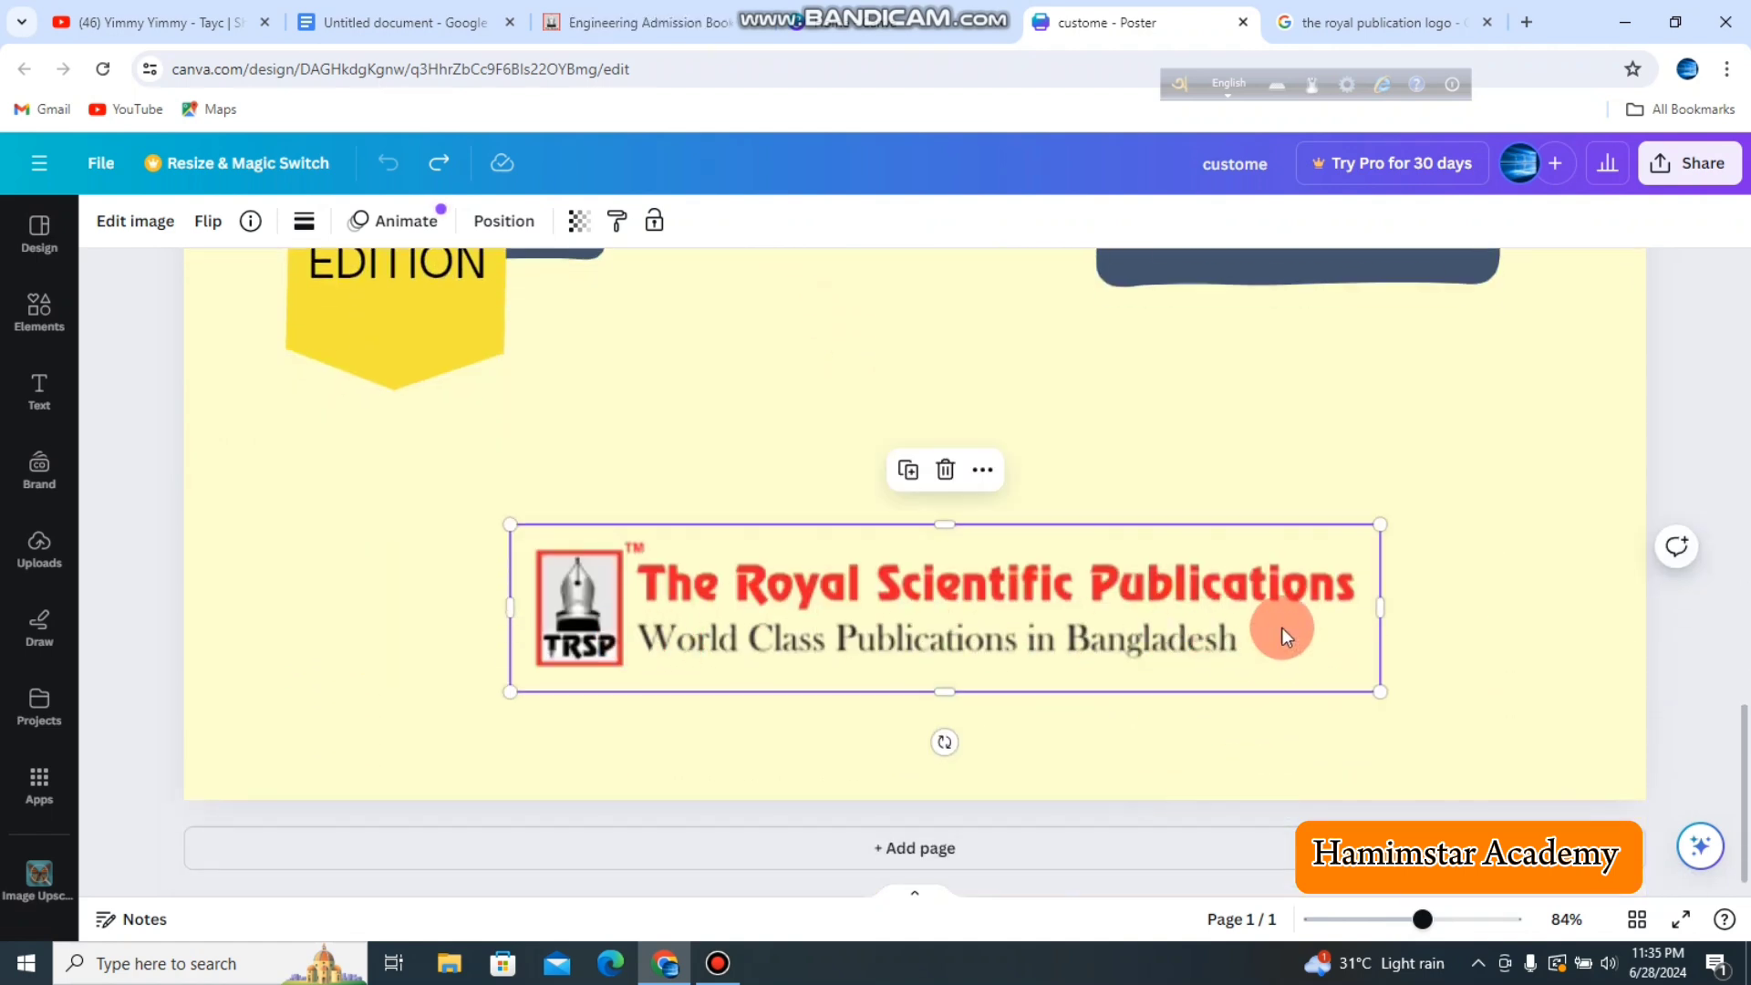
click(1523, 650)
scroll(1090, 629, up, 3)
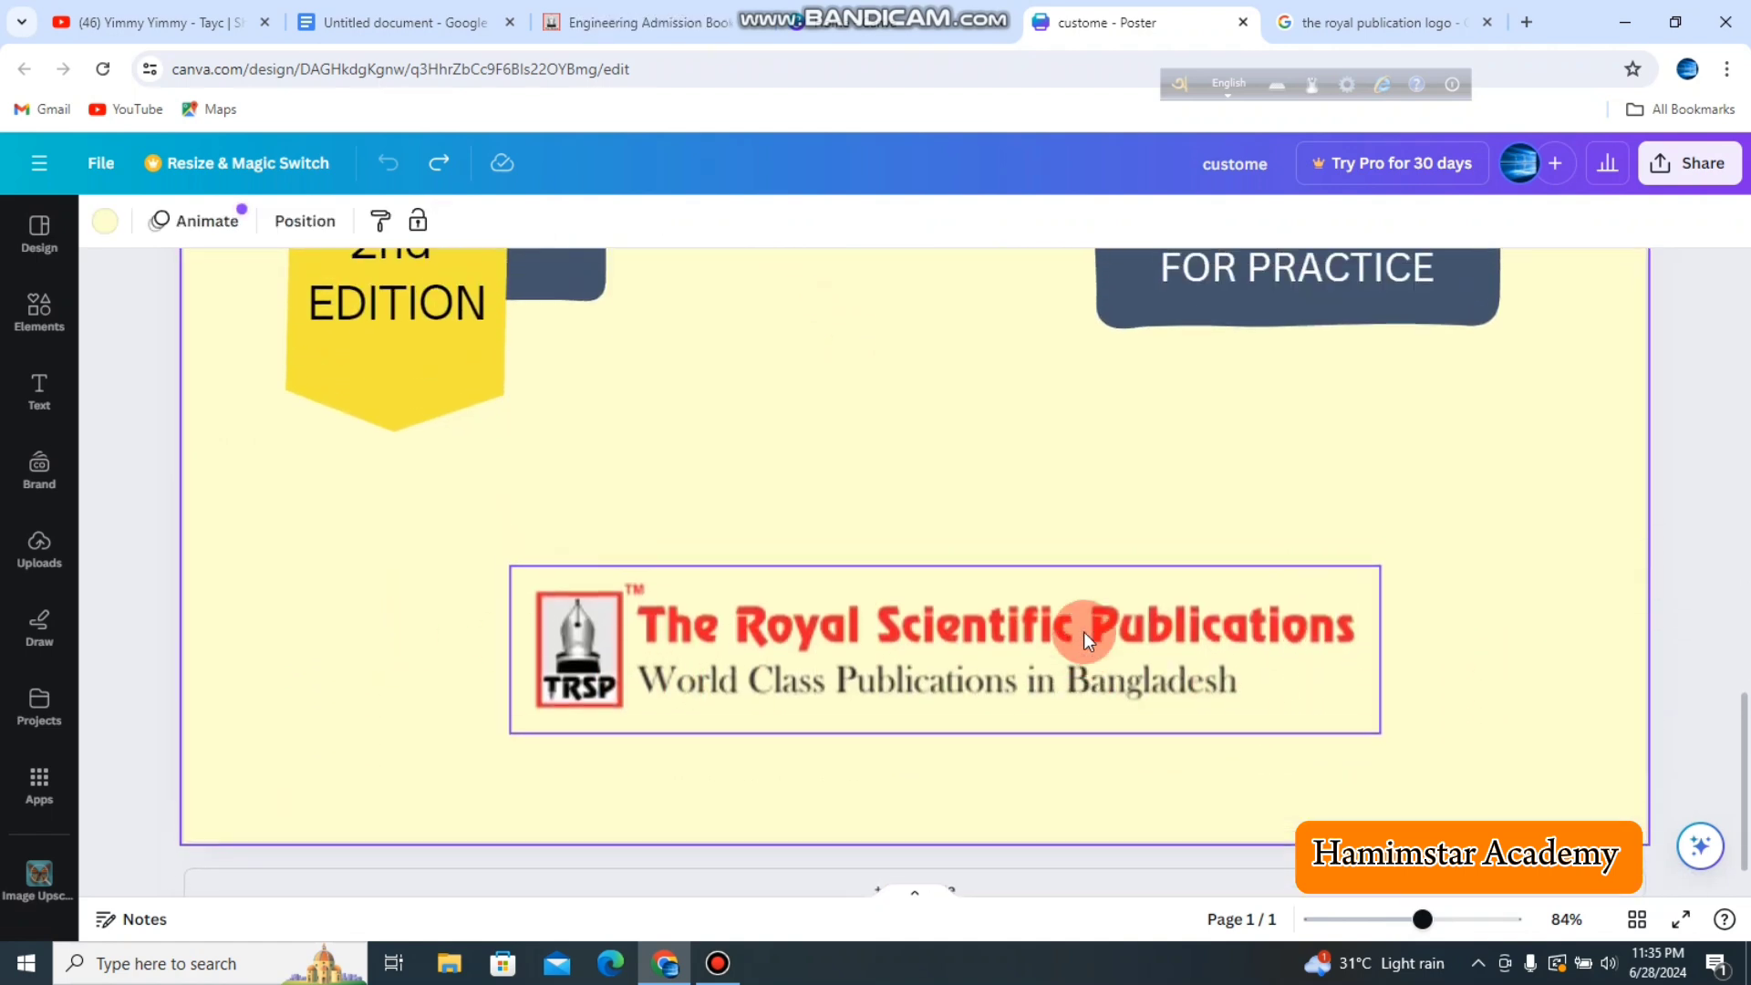
scroll(1084, 631, up, 8)
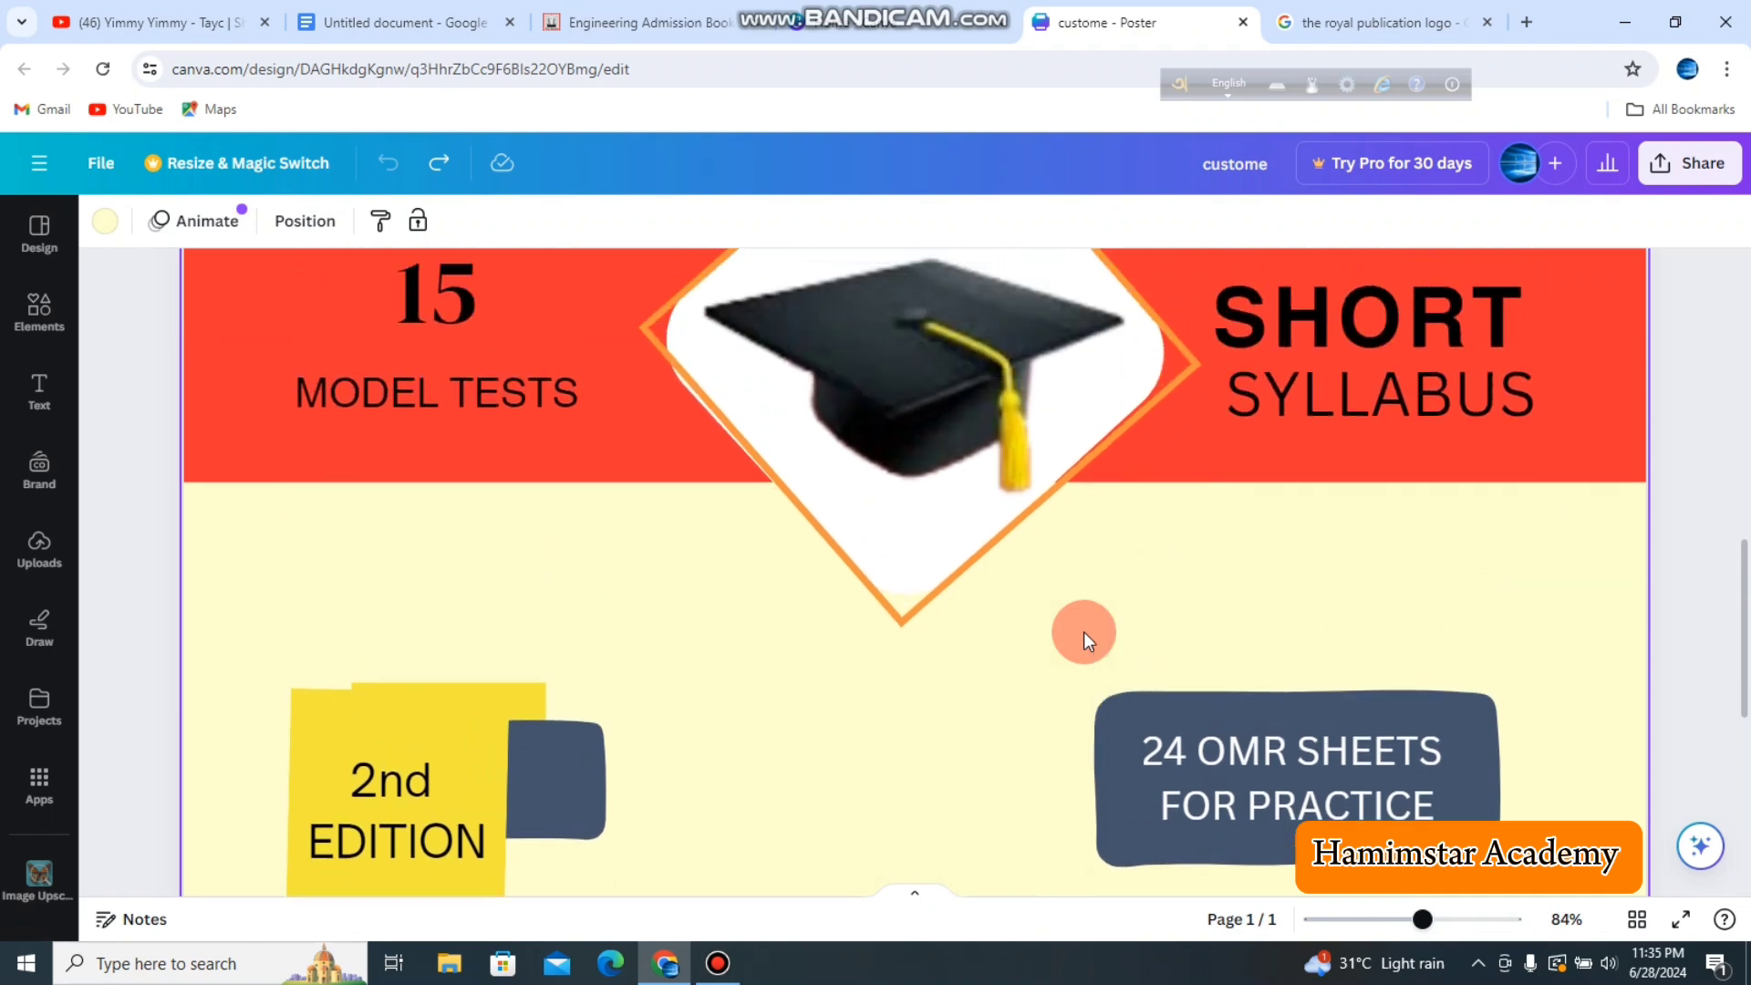
scroll(1084, 632, up, 10)
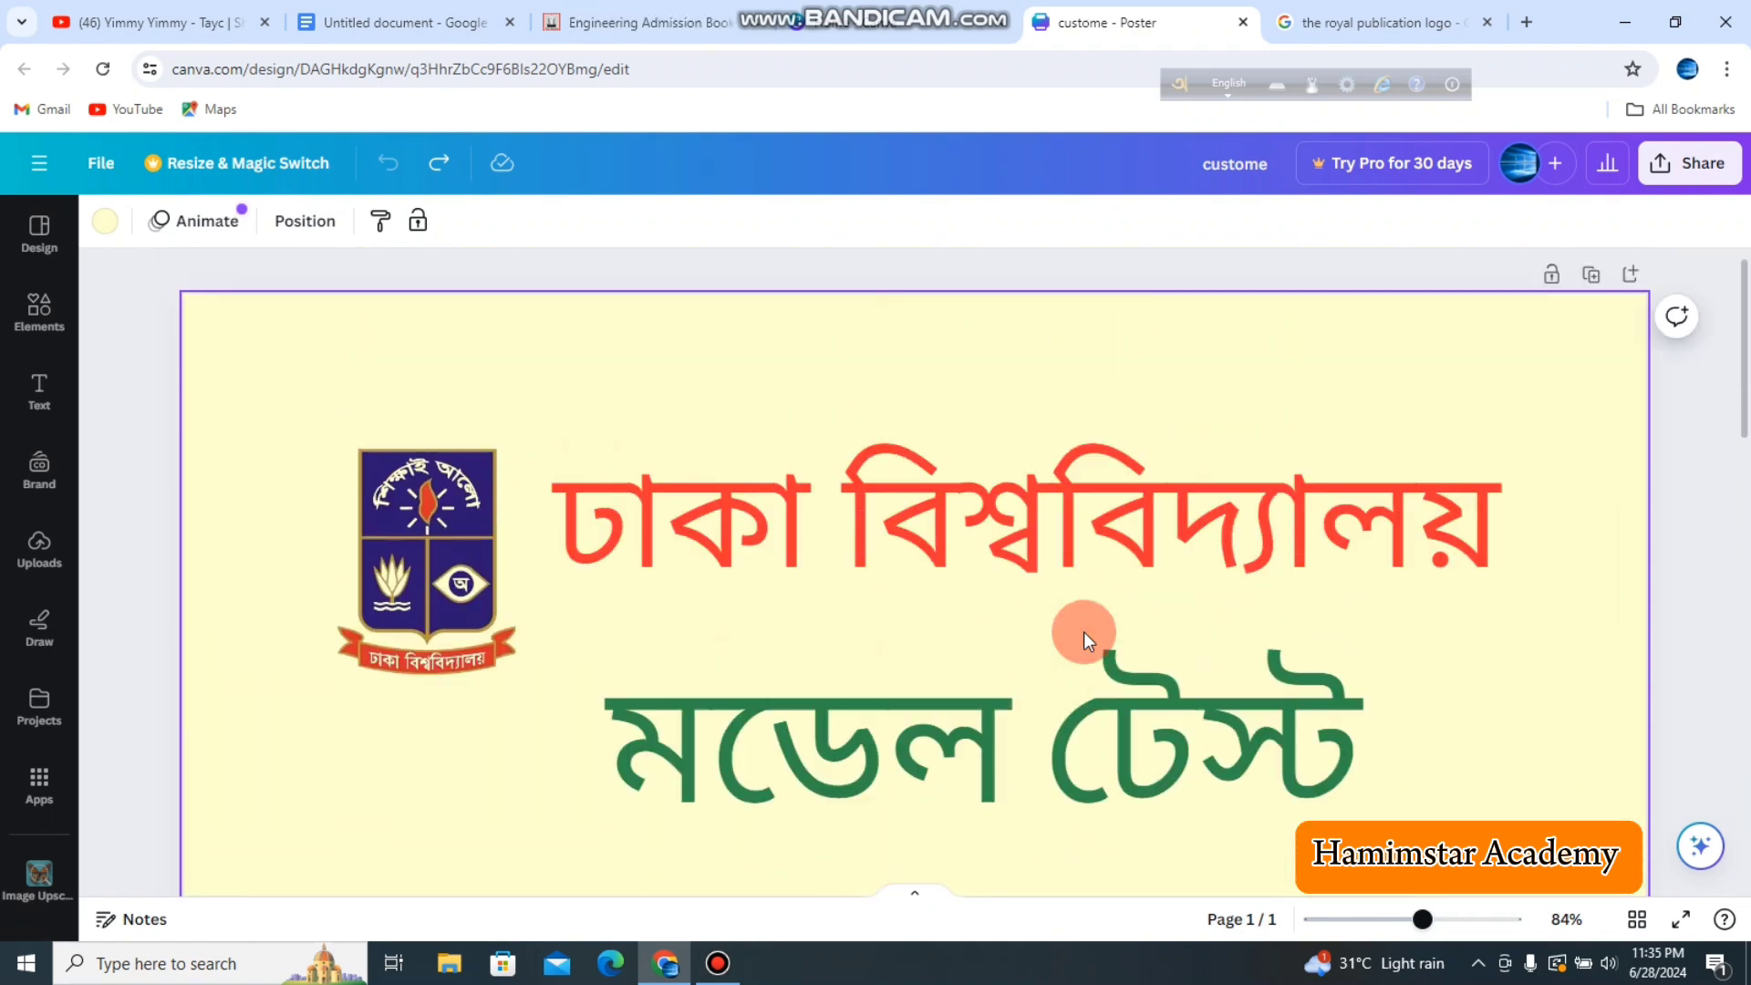
drag(1423, 920, 1341, 972)
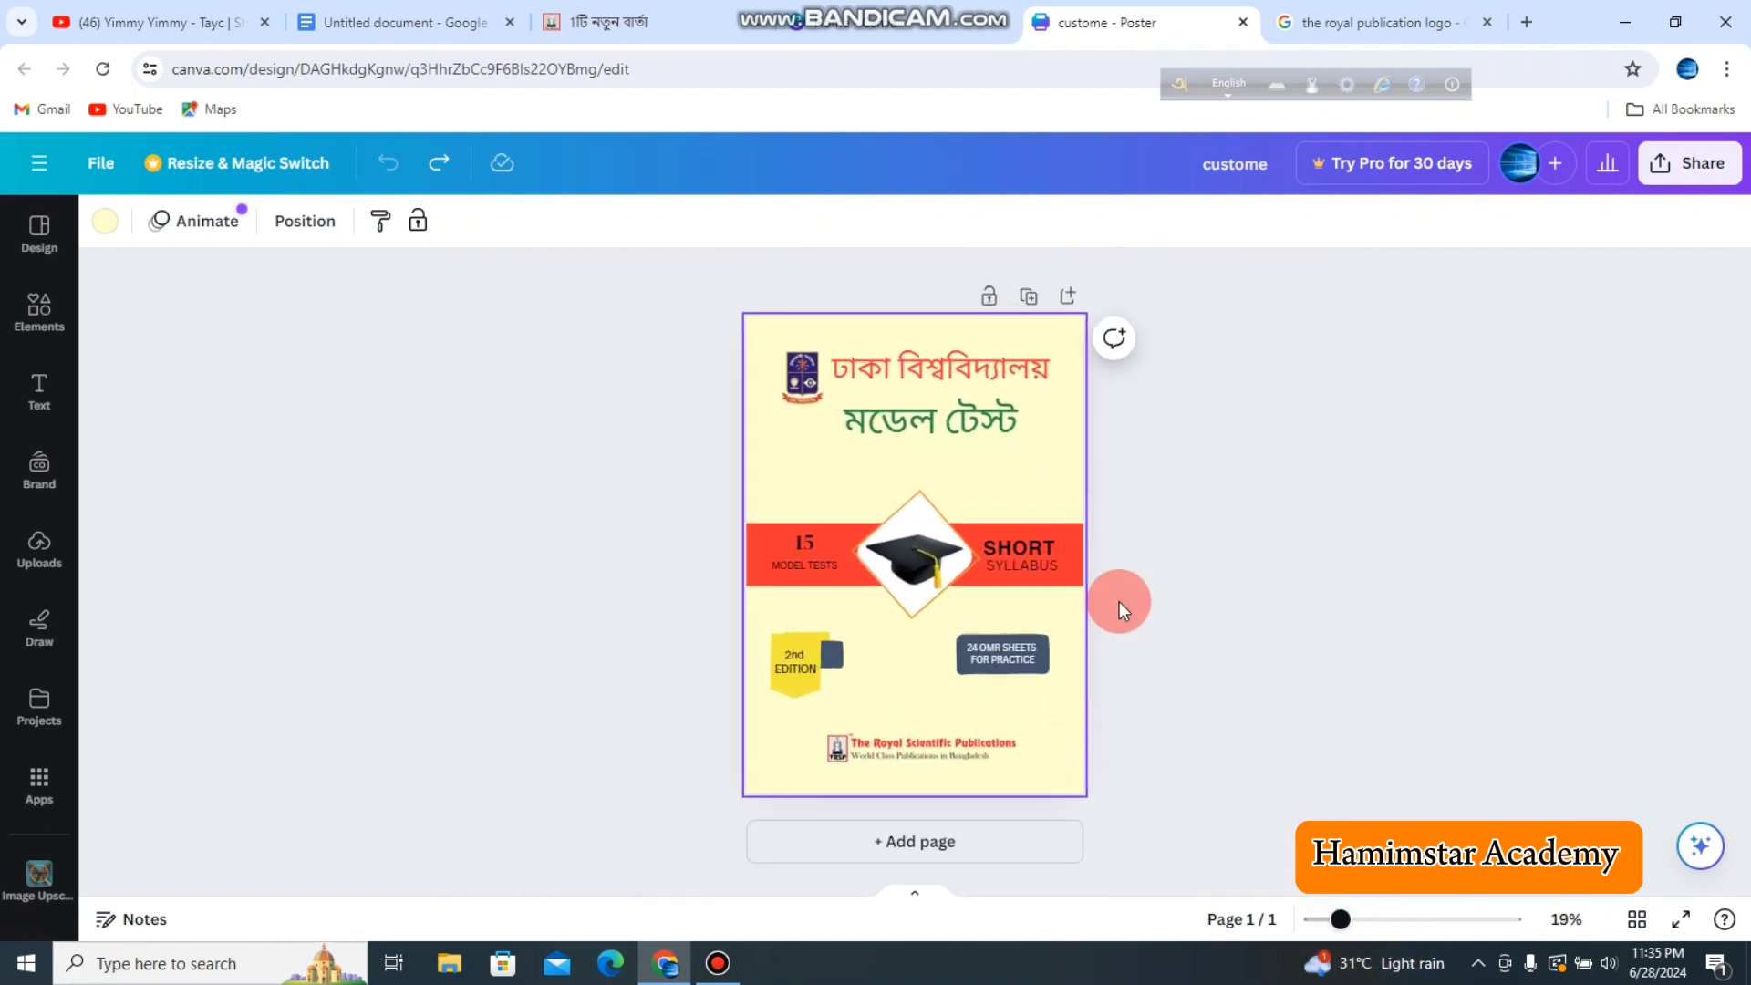